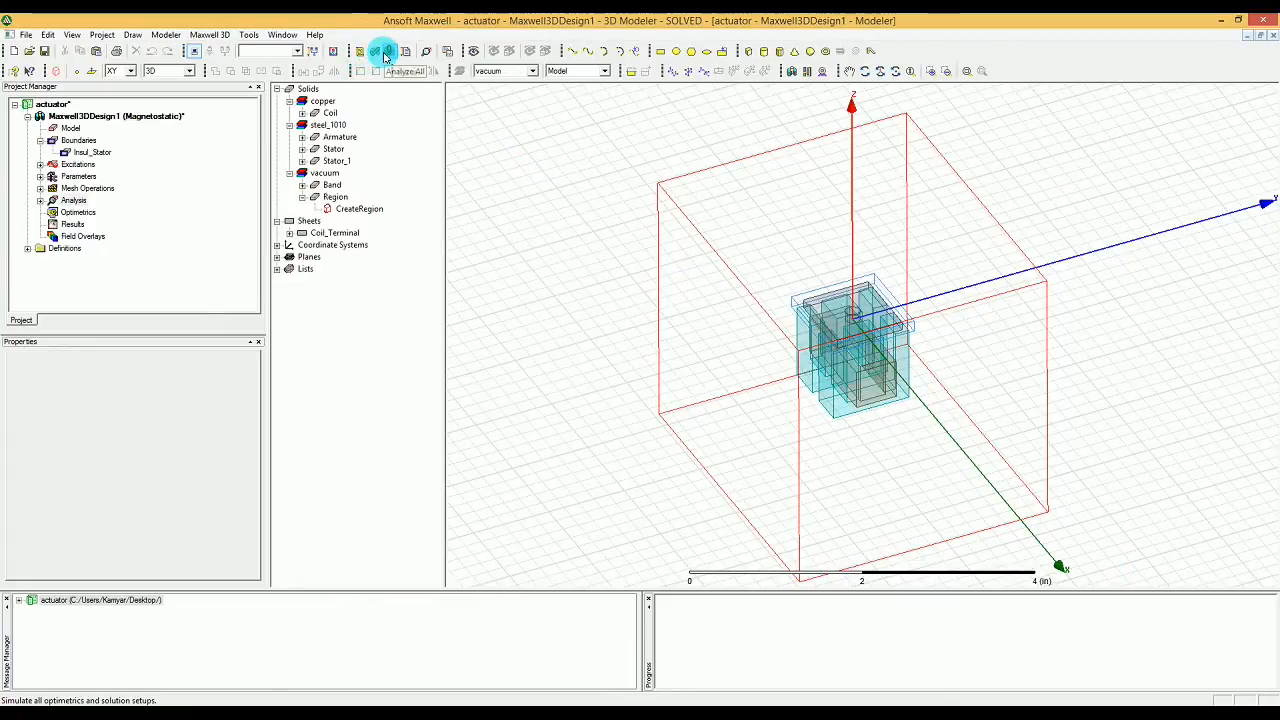
Step: Run the analysis of all setups and open the solution data for the design's results
click(386, 55)
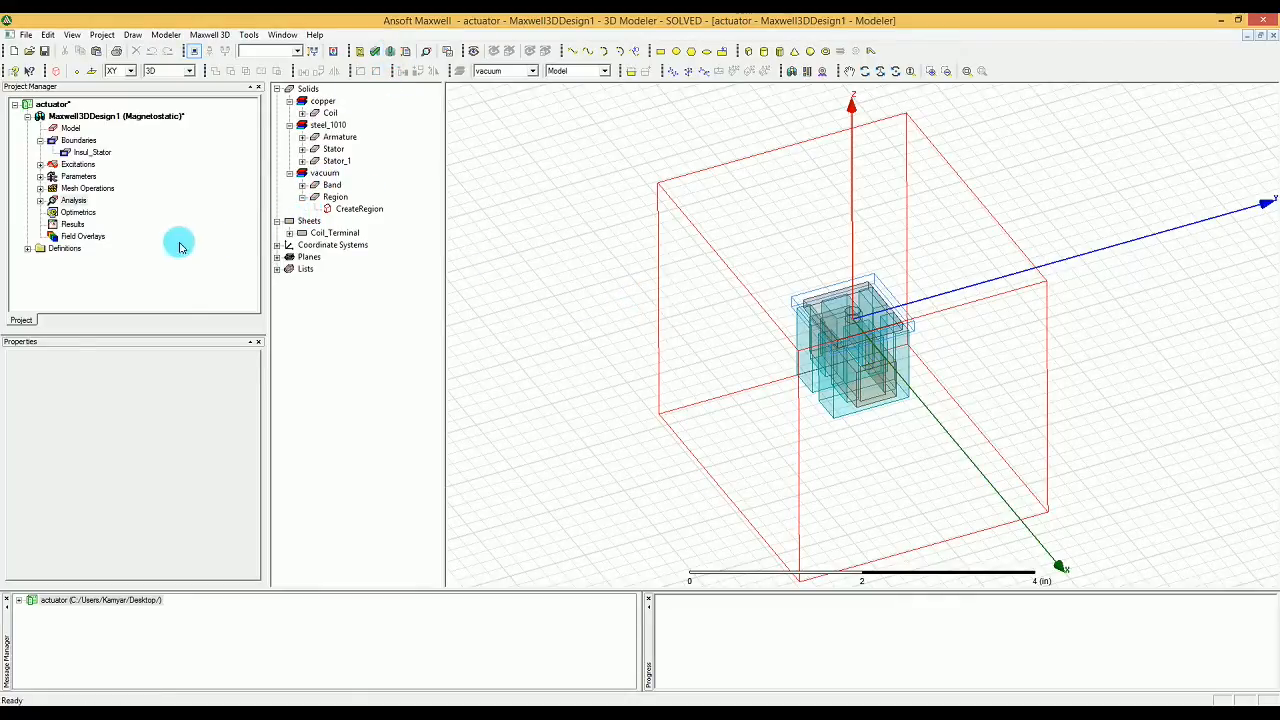
click(80, 225)
right_click(85, 229)
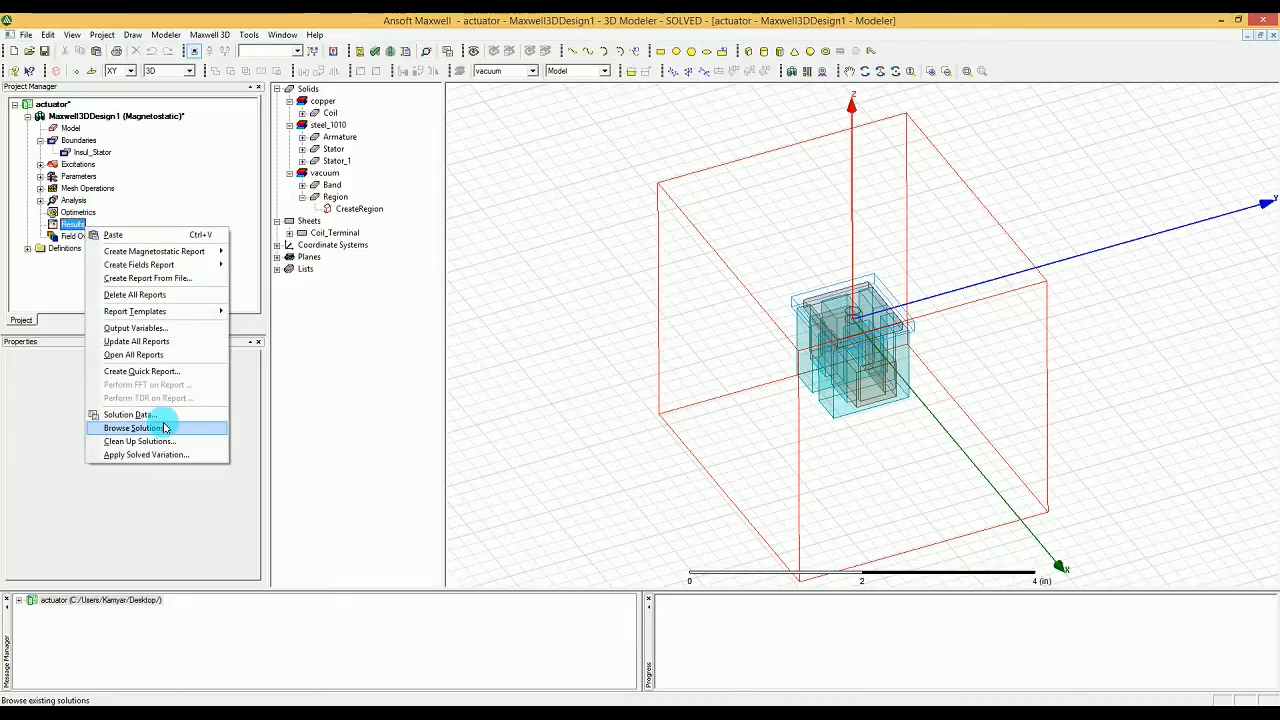
click(128, 414)
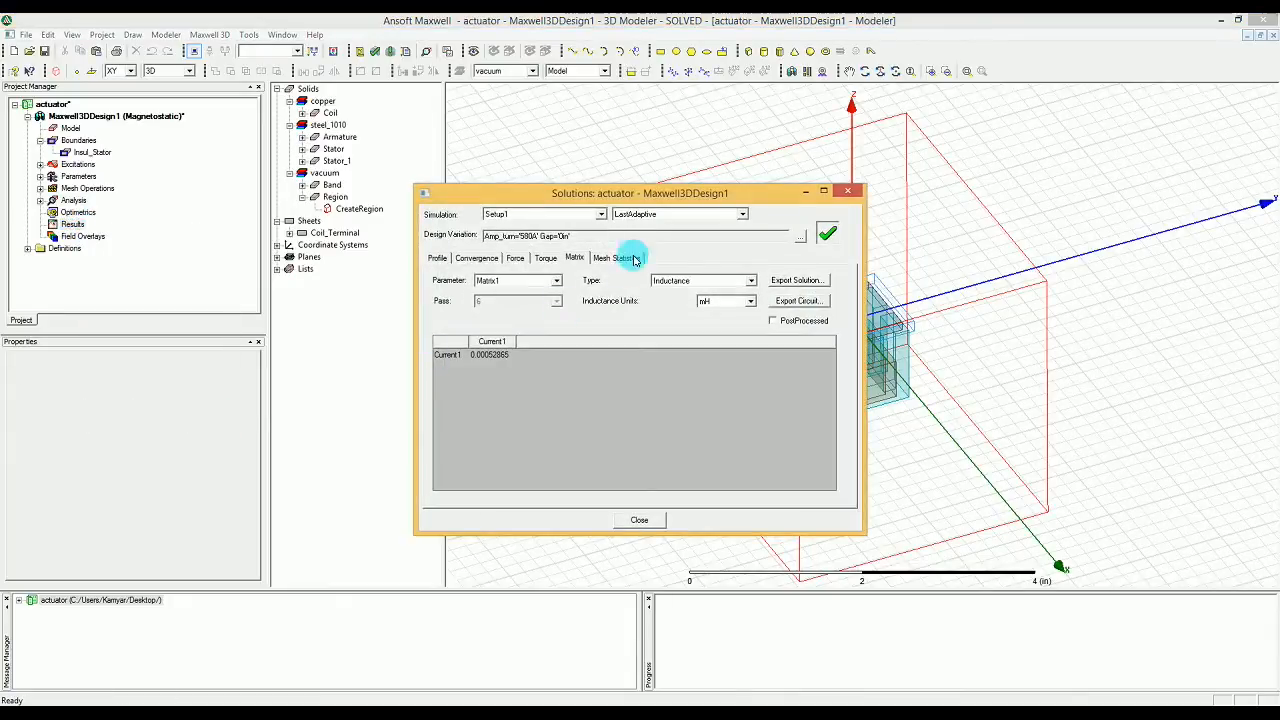
drag(622, 193, 727, 192)
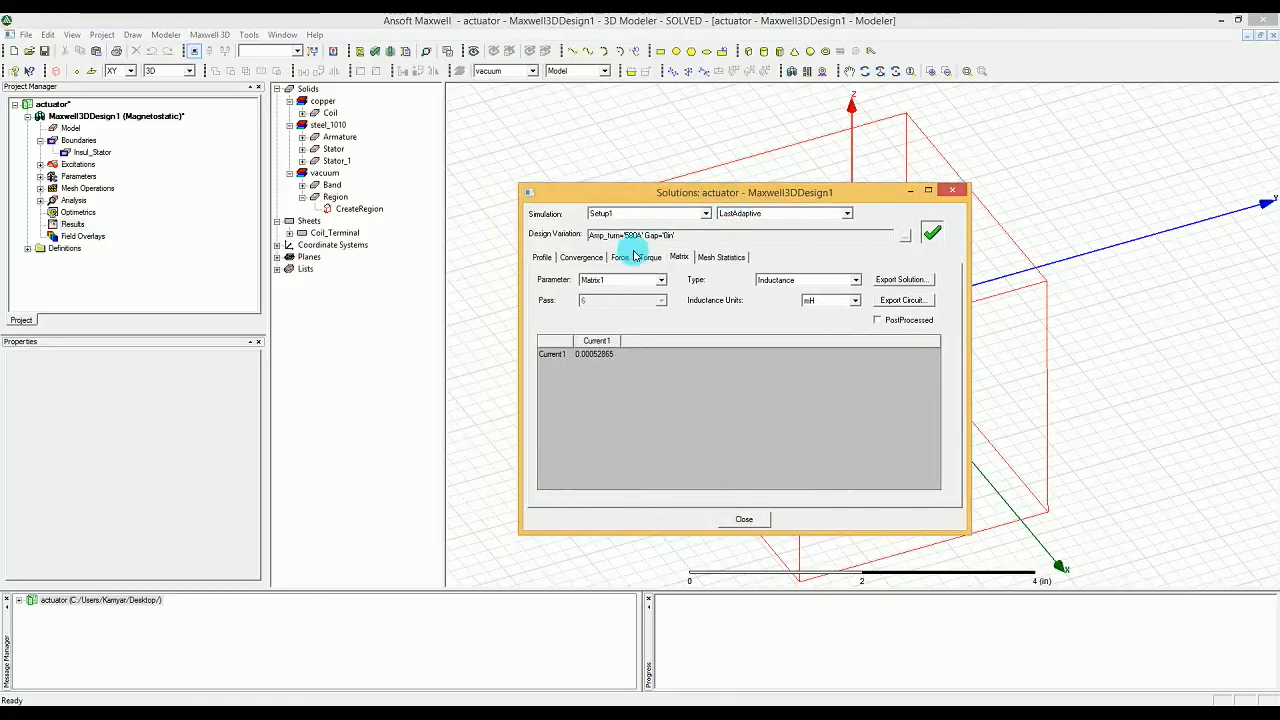
Step: Review the solver profile and the convergence table of Setup1
click(540, 258)
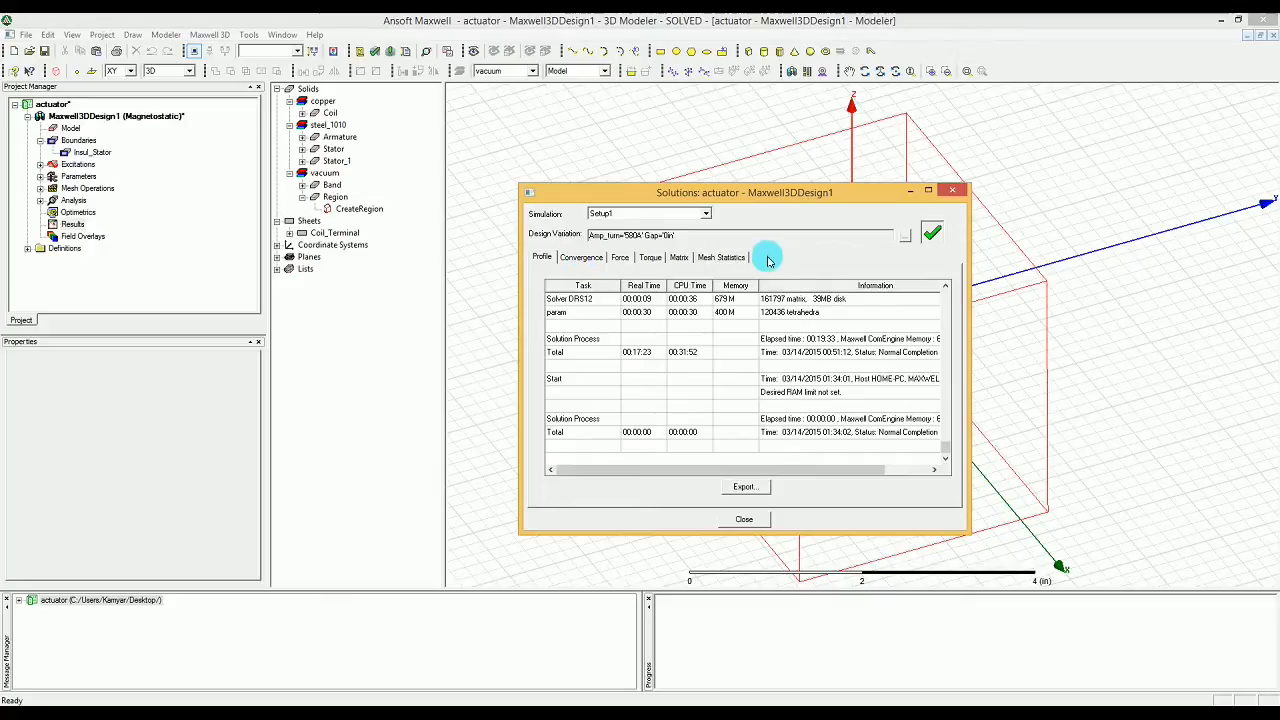
click(592, 262)
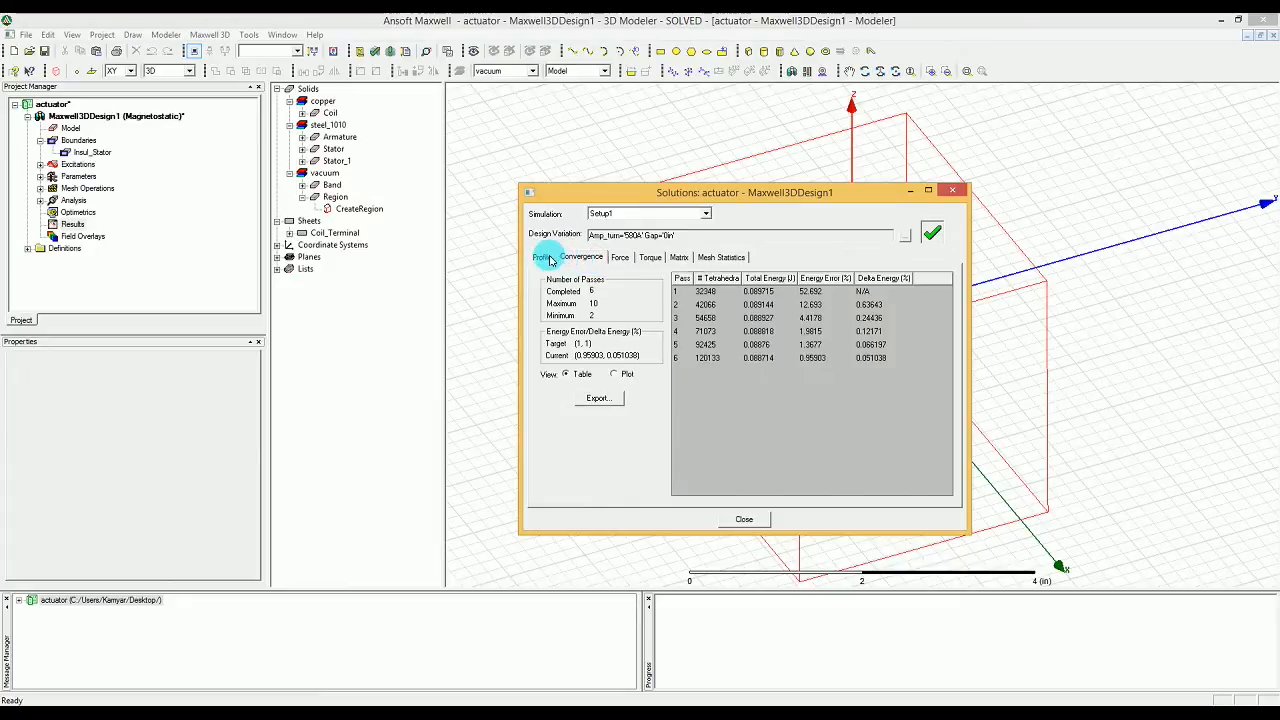
click(543, 257)
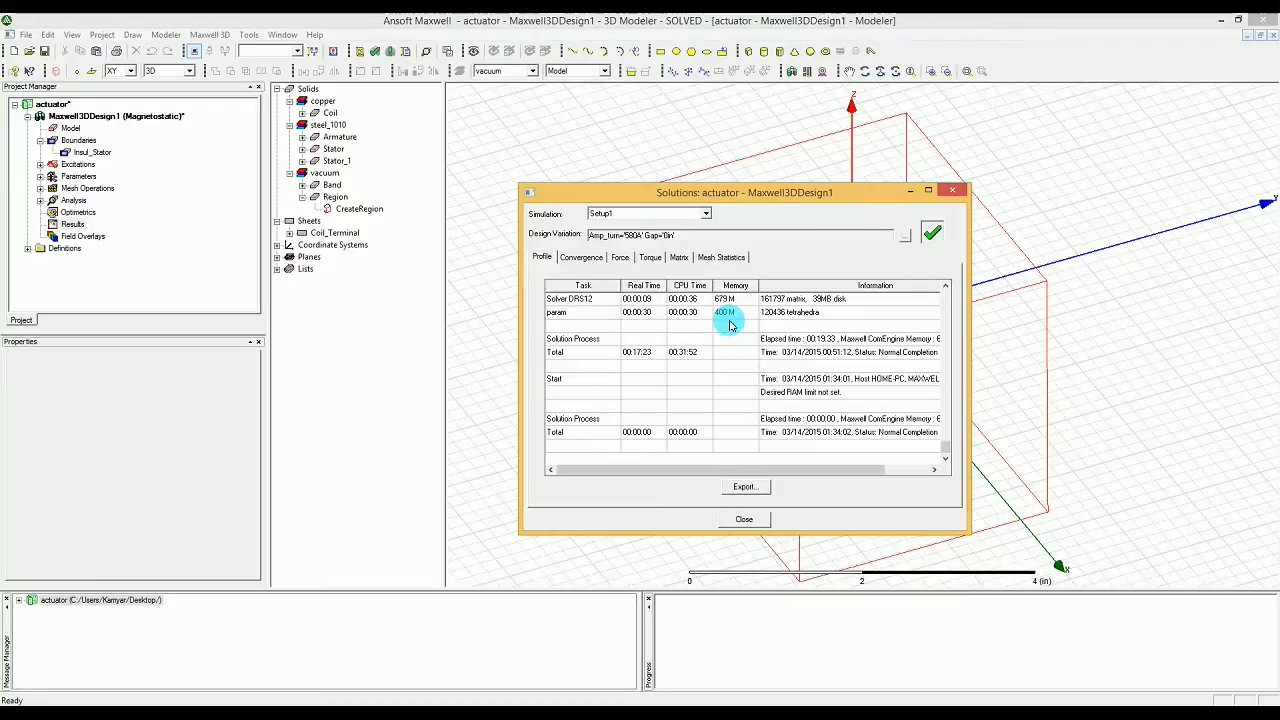
click(590, 258)
Step: Show the convergence as a plot against Pass, viewing Energy Error (%) and then Total Energy (J)
click(614, 374)
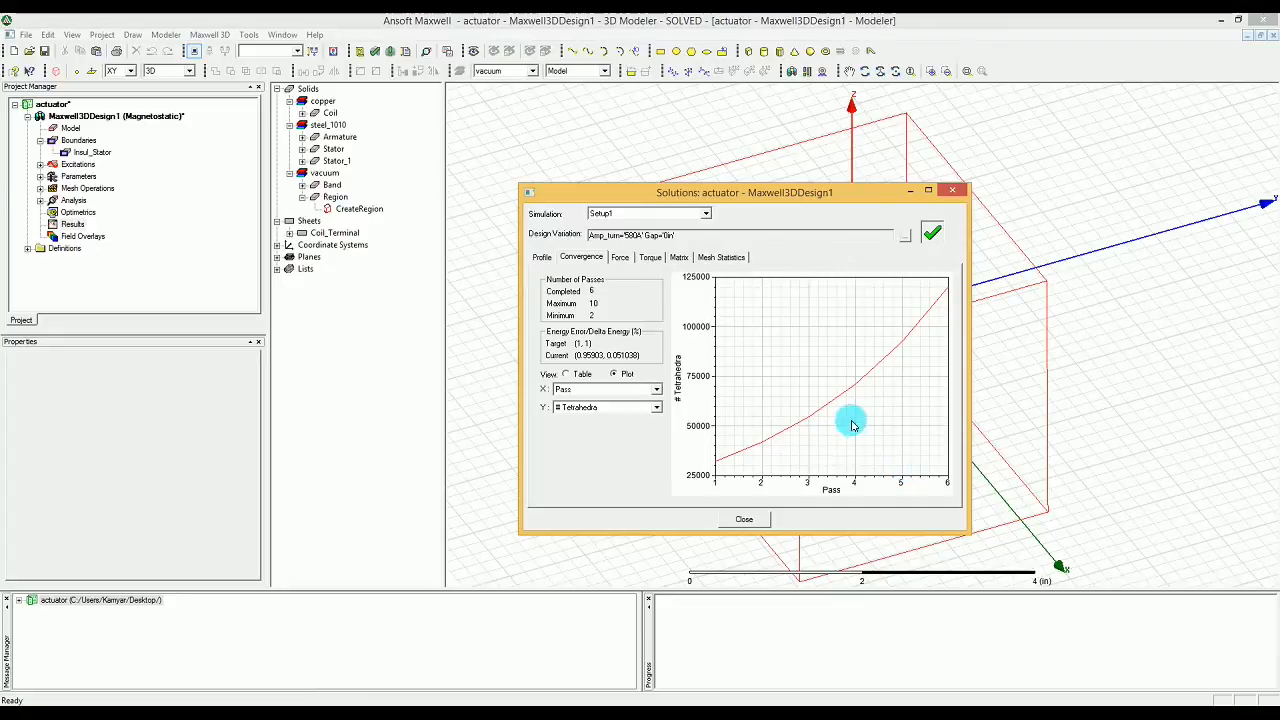
click(655, 407)
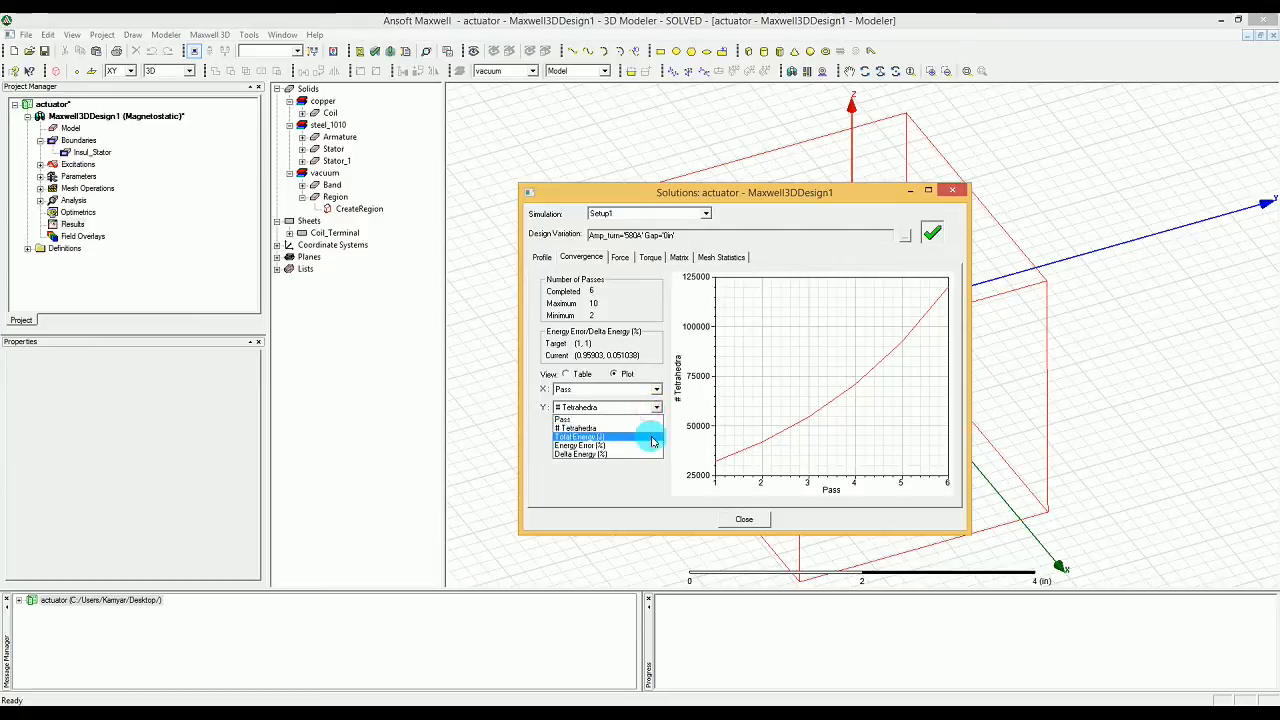
click(653, 446)
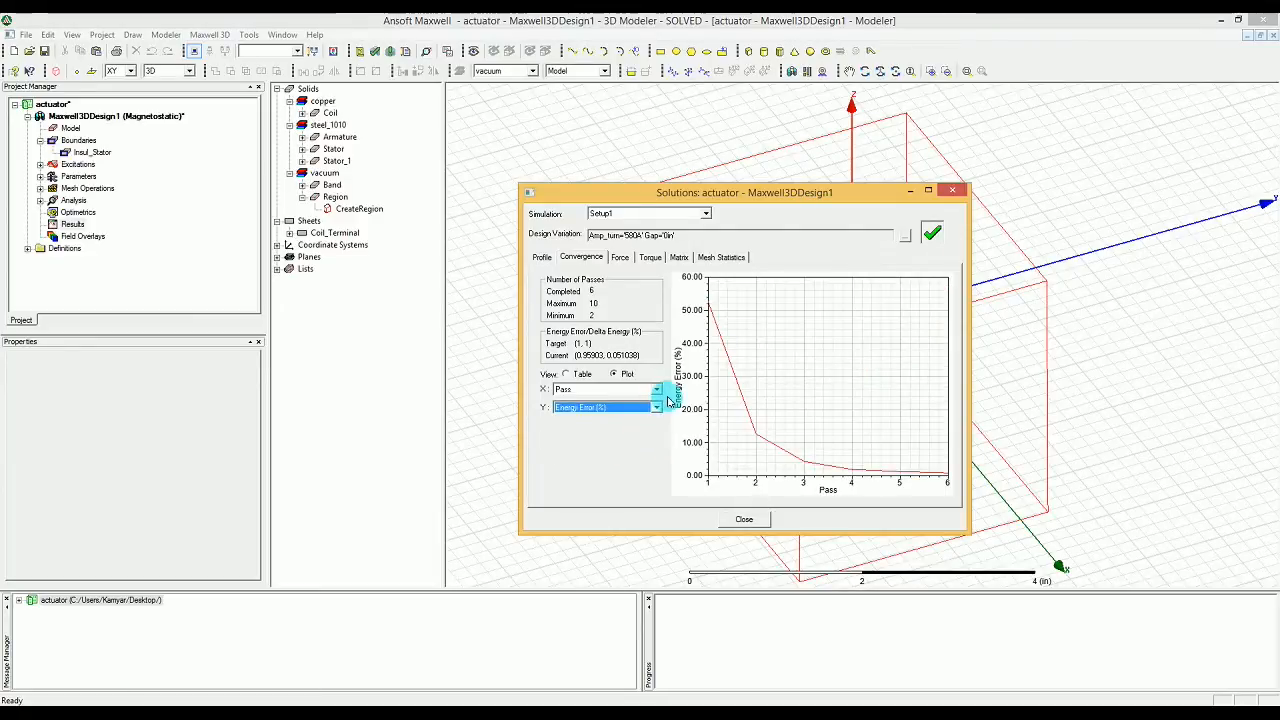
click(656, 407)
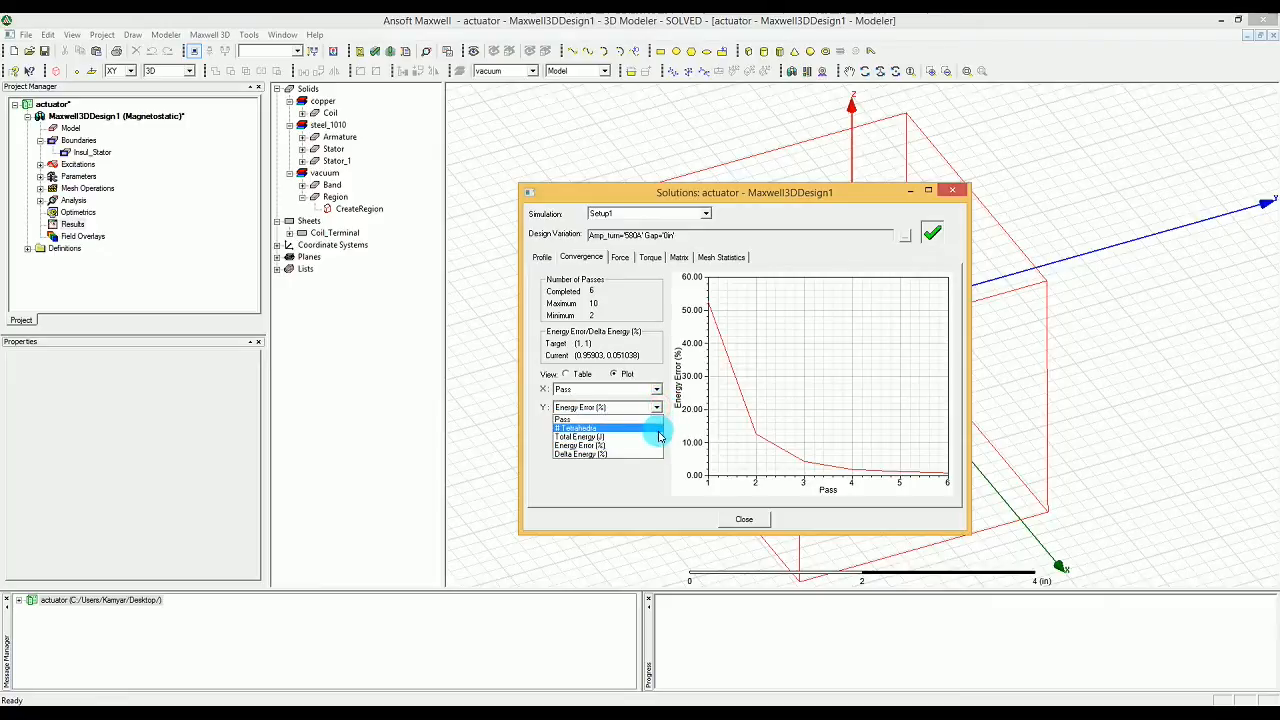
click(658, 437)
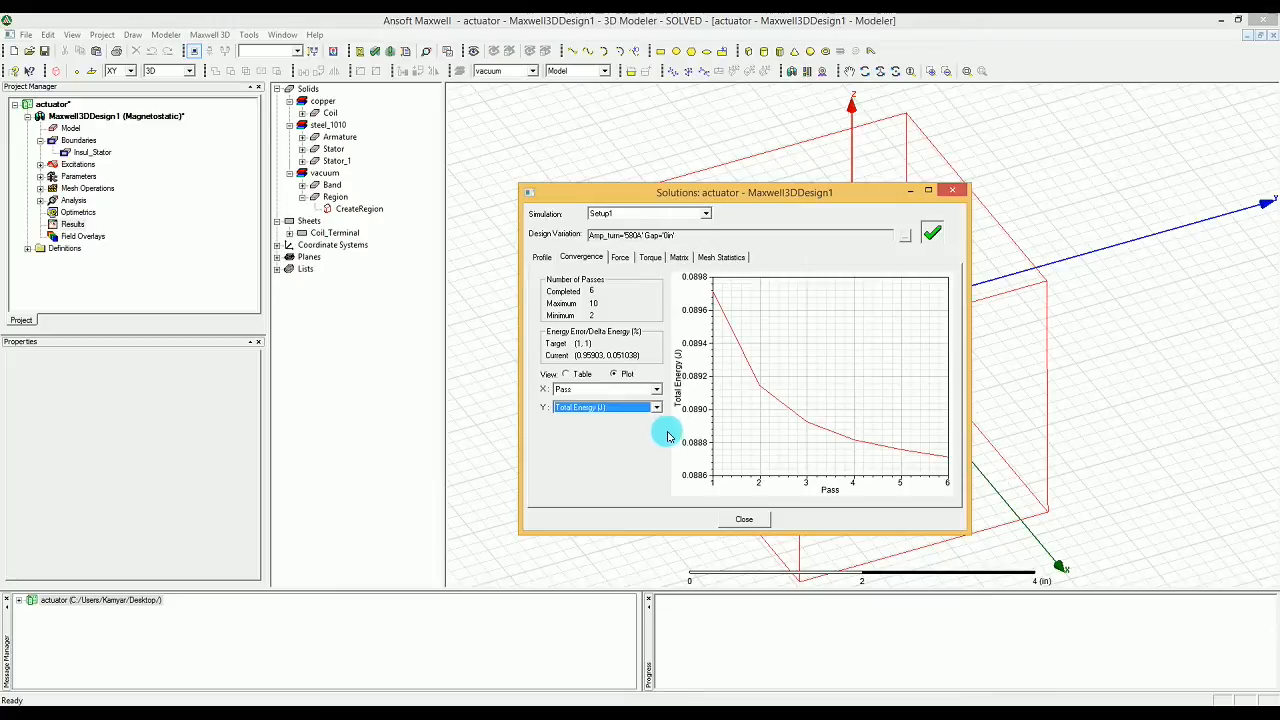
Step: Examine the Force1 components and magnitude in newtons, comparing their directions with the actuator model
click(621, 257)
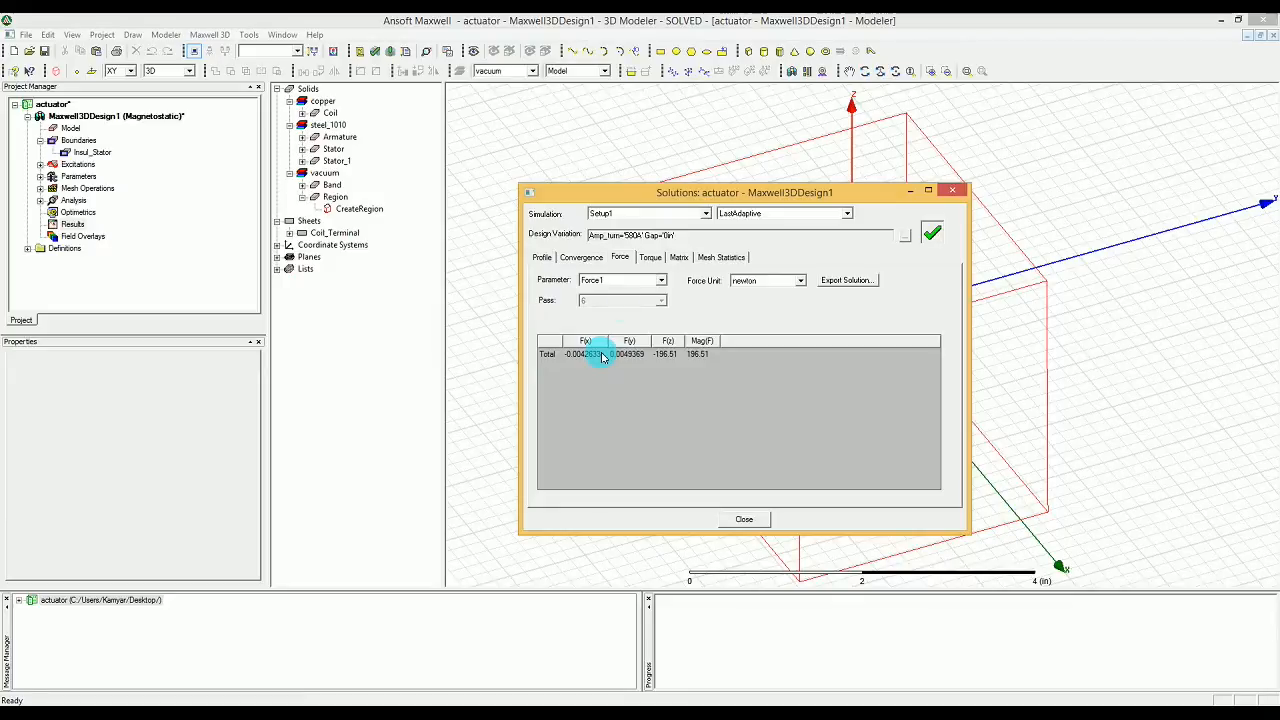
drag(662, 185, 412, 165)
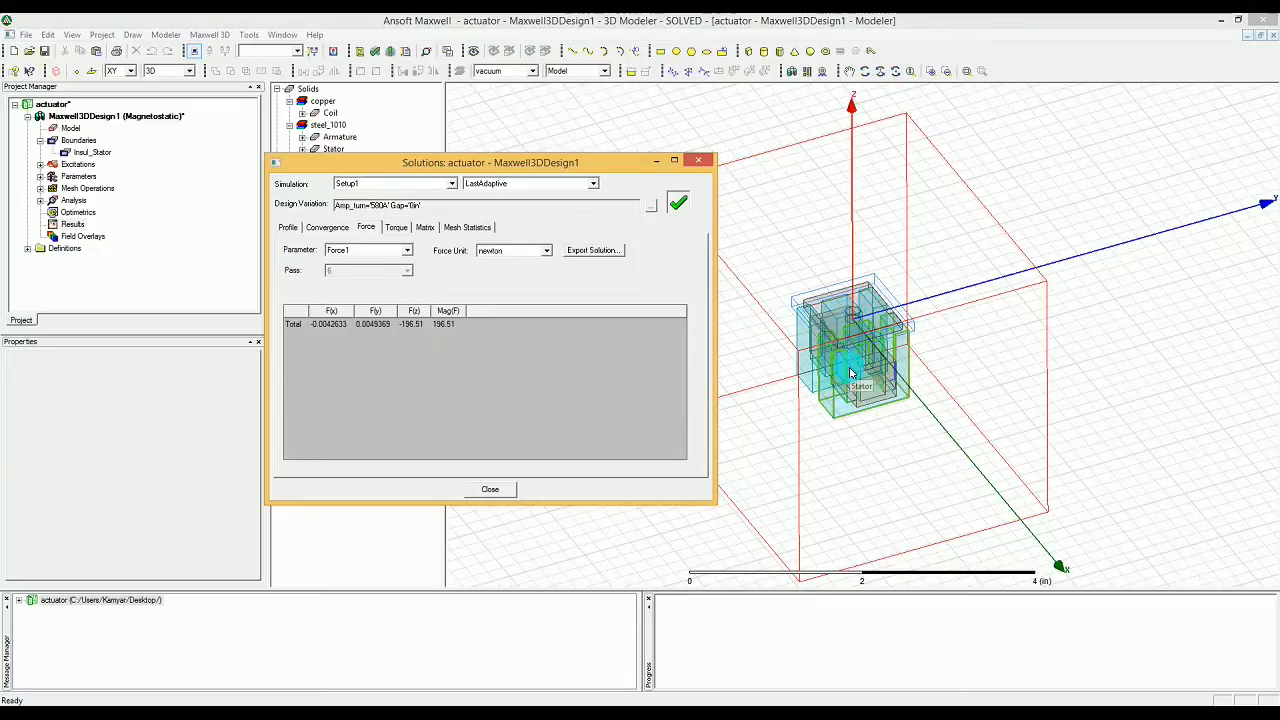
drag(578, 164, 787, 160)
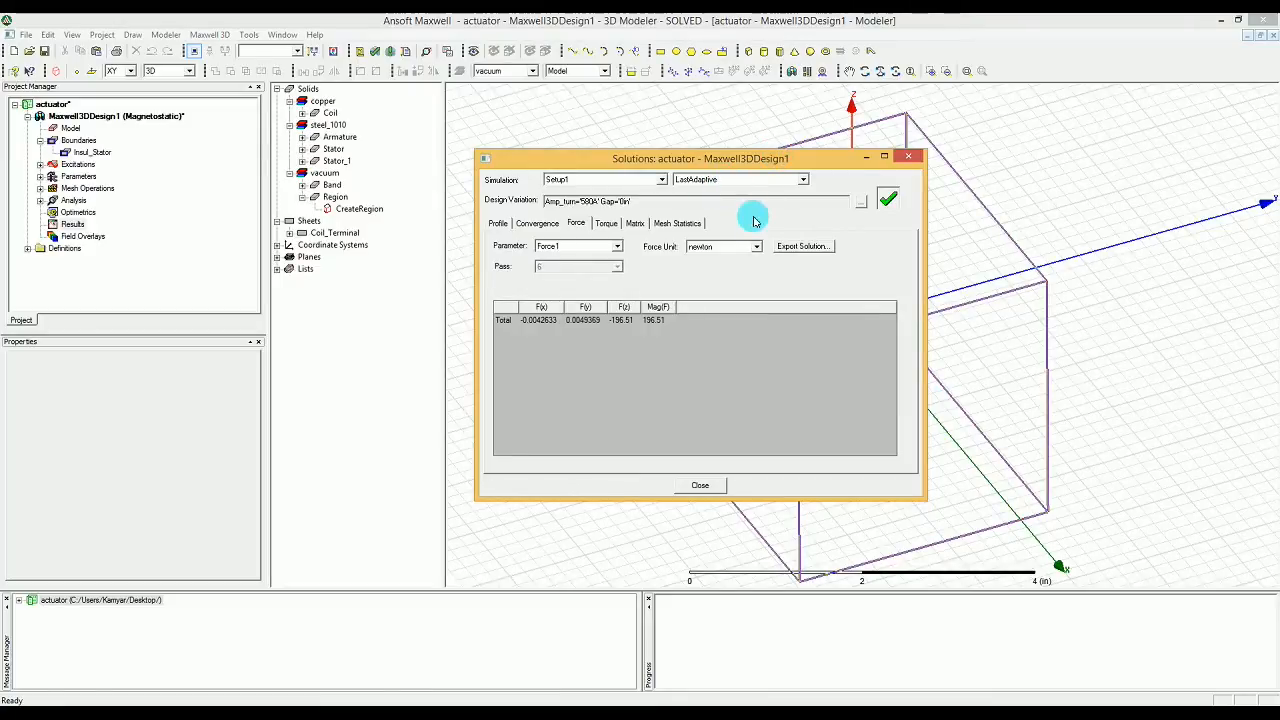
click(581, 246)
click(581, 246)
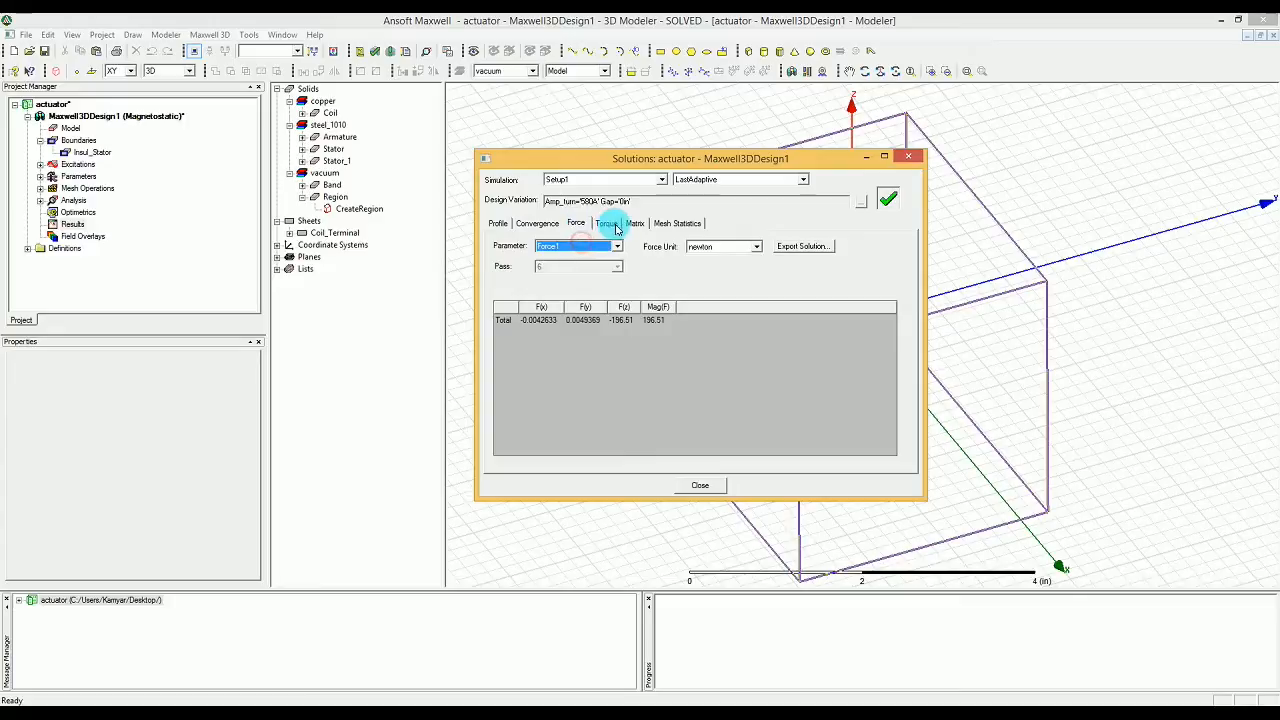
Step: View the Matrix1 inductance without post-processing in nH units, and close the solution data
click(635, 225)
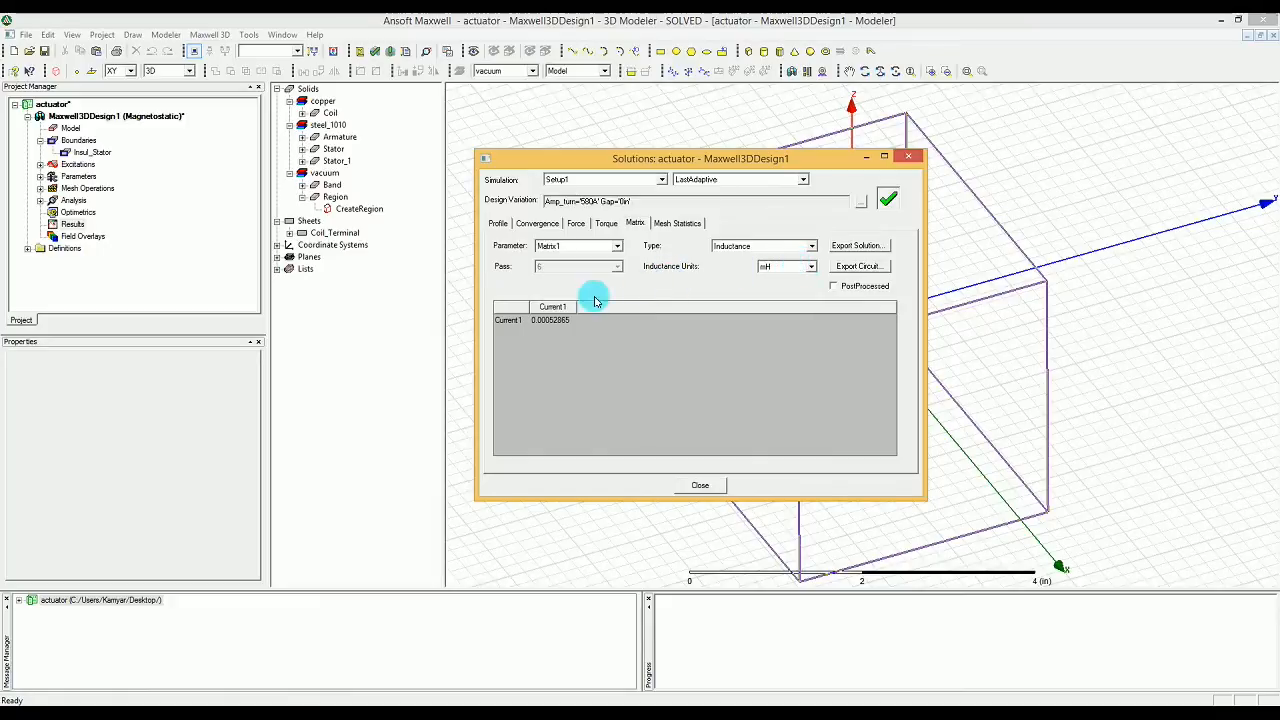
click(832, 288)
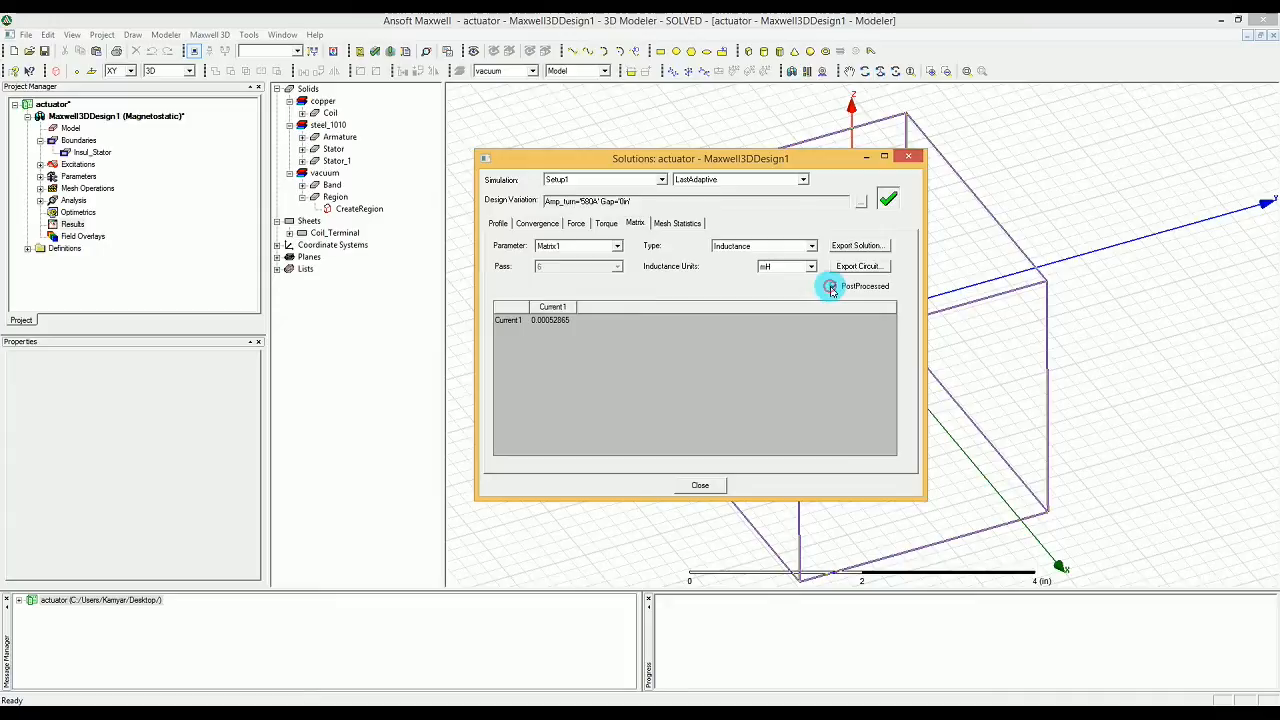
click(832, 288)
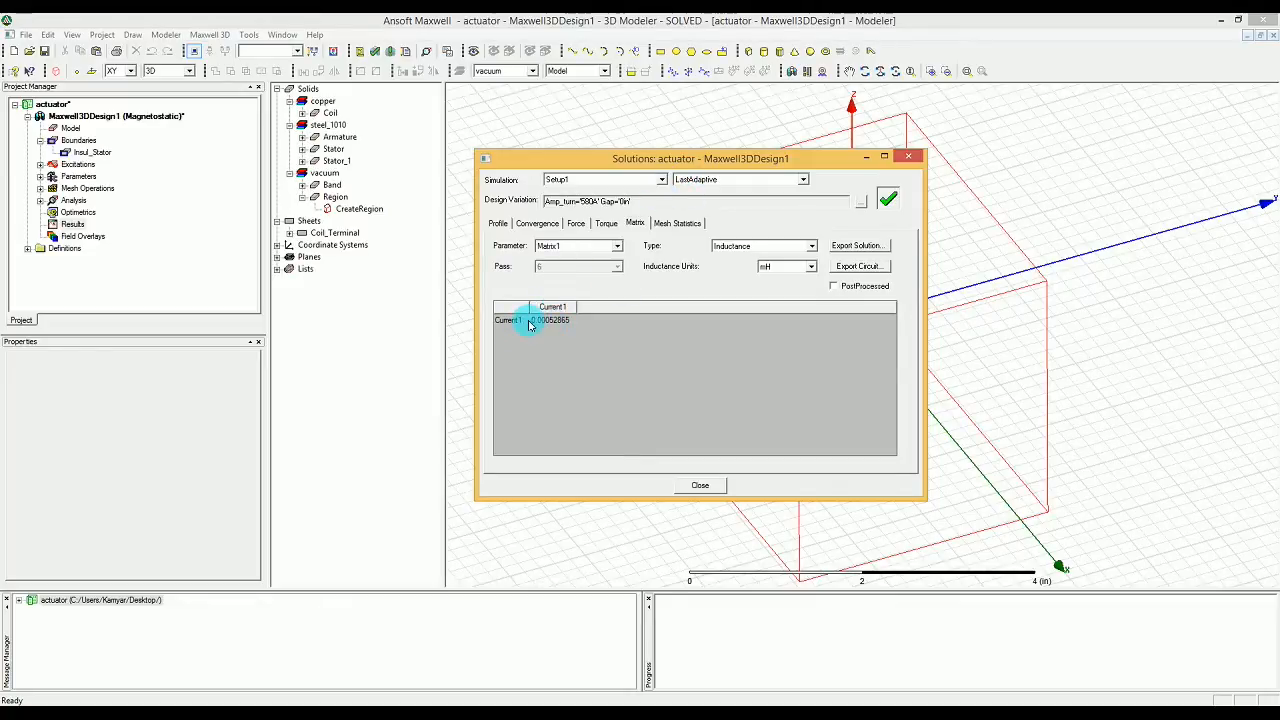
click(800, 268)
click(793, 296)
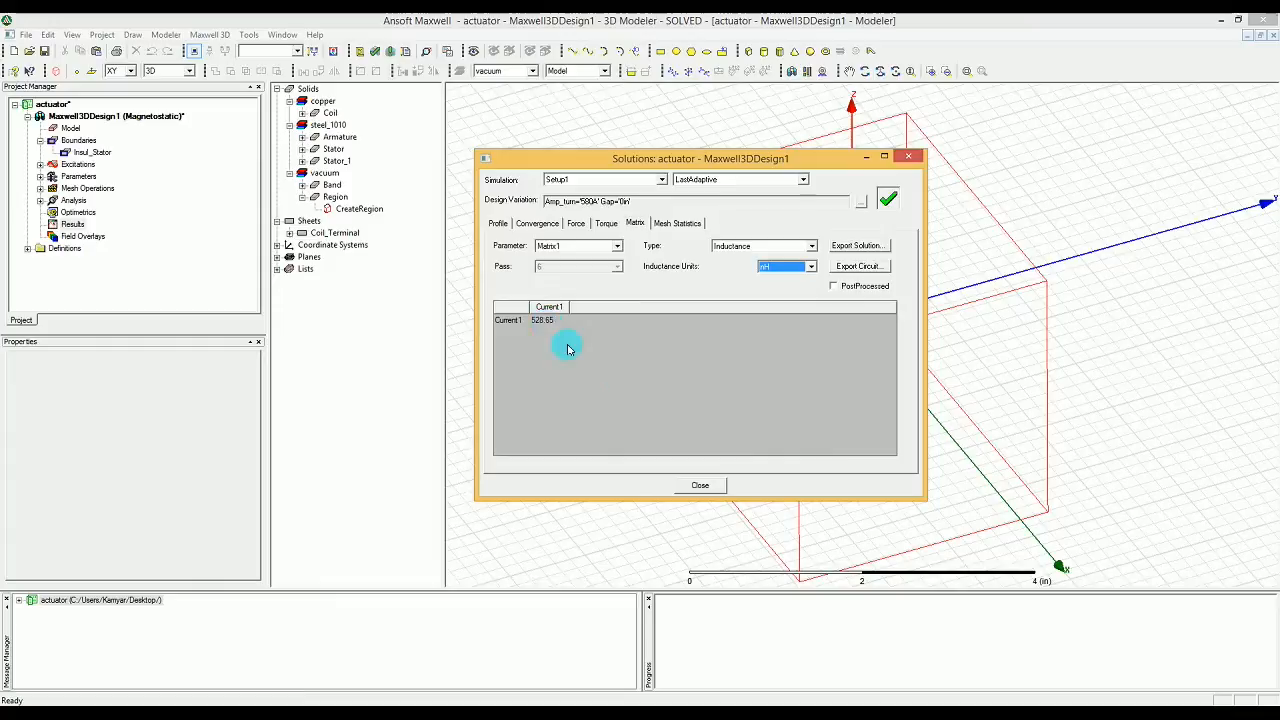
click(697, 486)
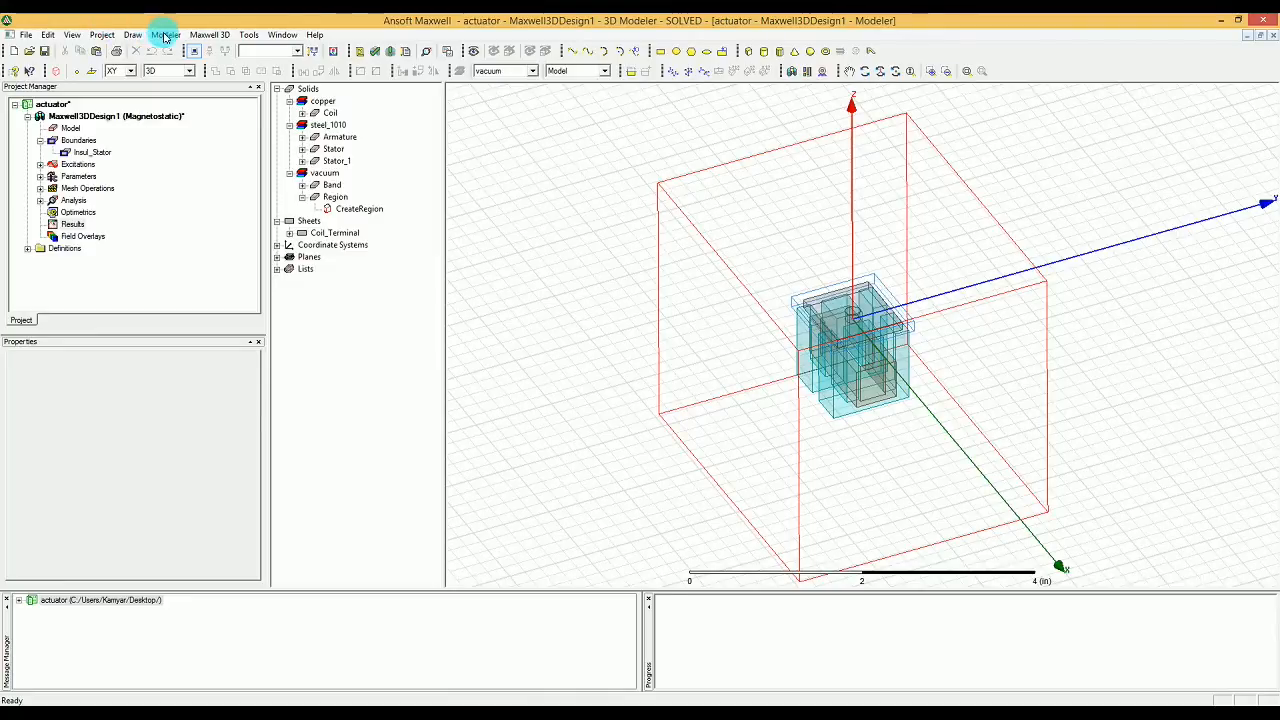
Step: Open the output variables for the results and insert Force_mag of parameter Force1 as the expression
click(206, 35)
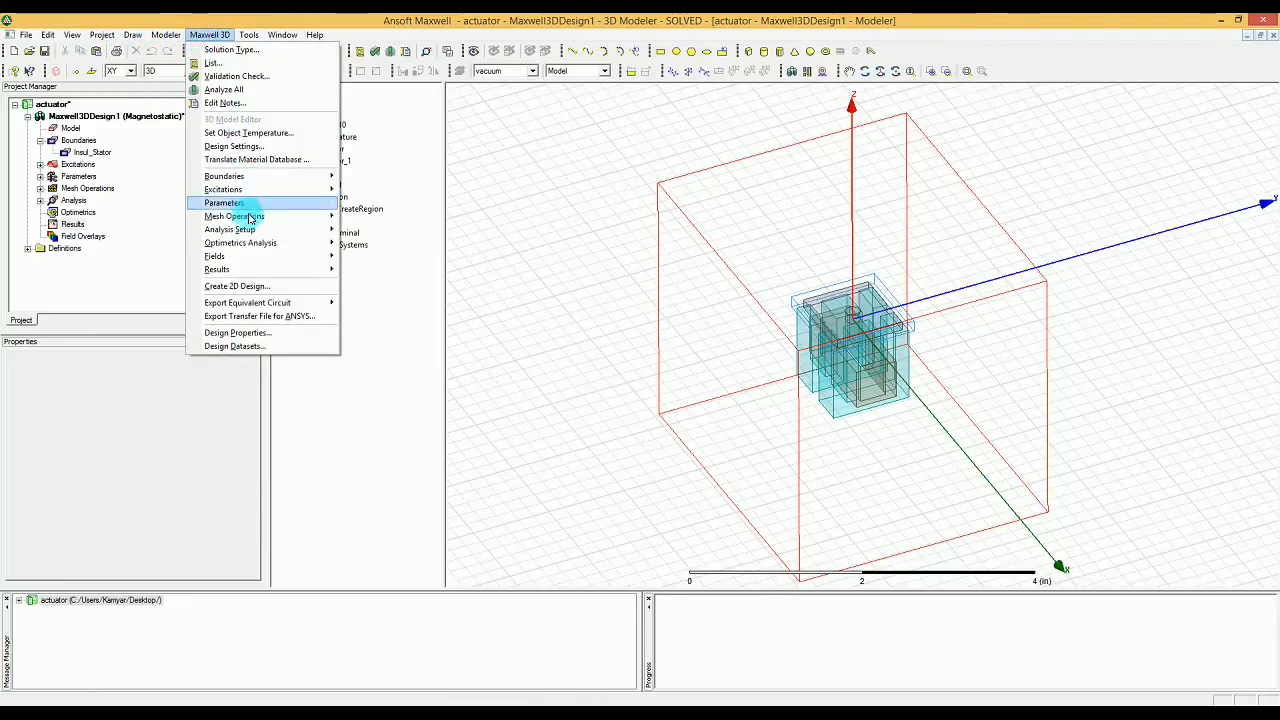
mouse_move(265, 276)
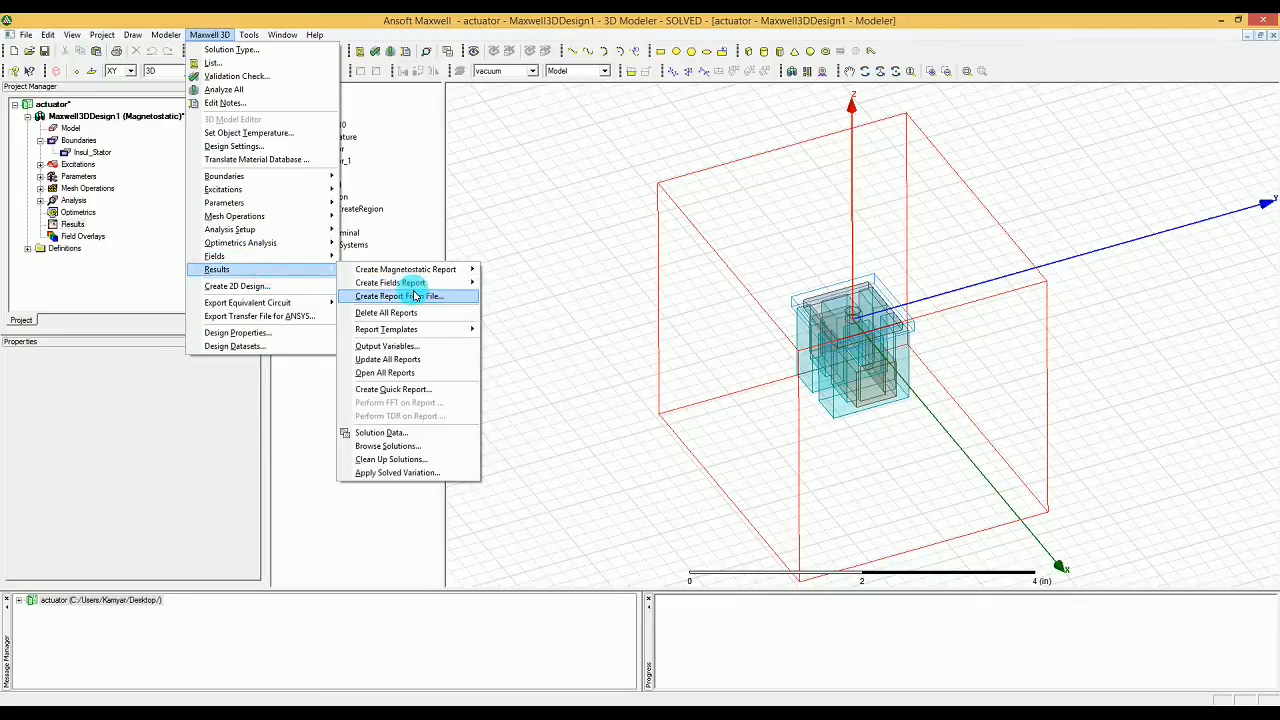
mouse_move(410, 285)
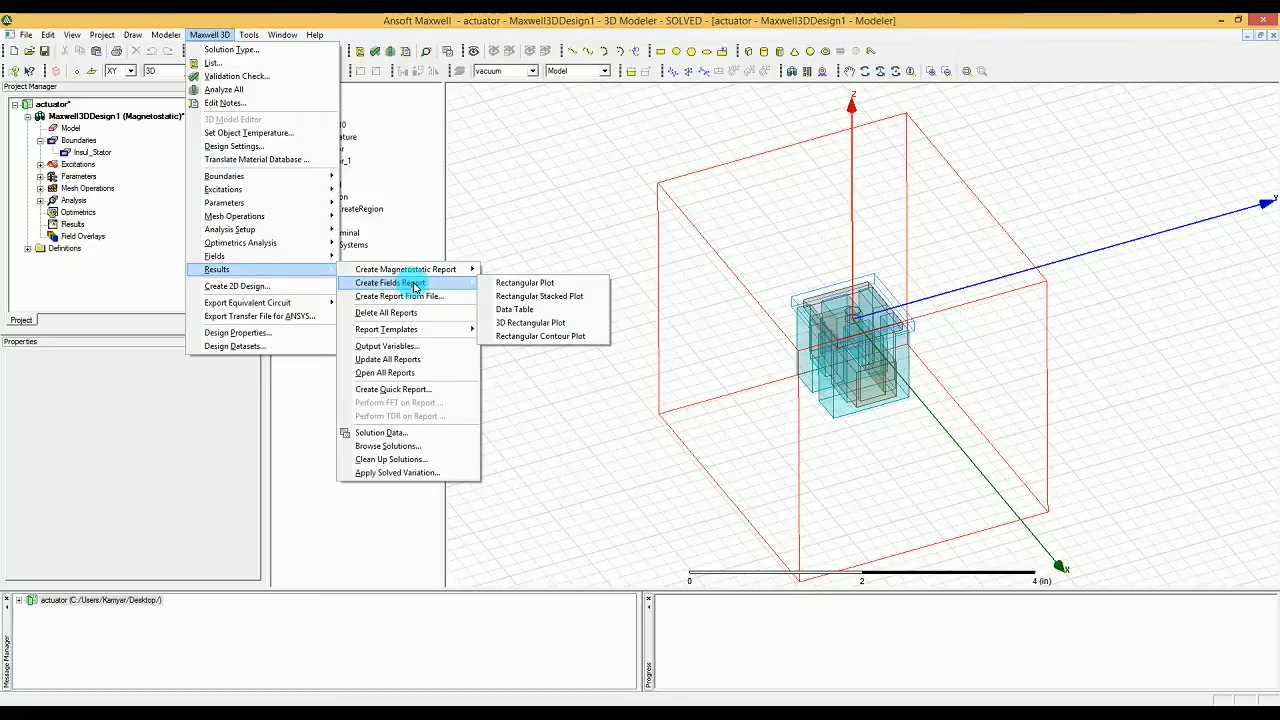
click(418, 346)
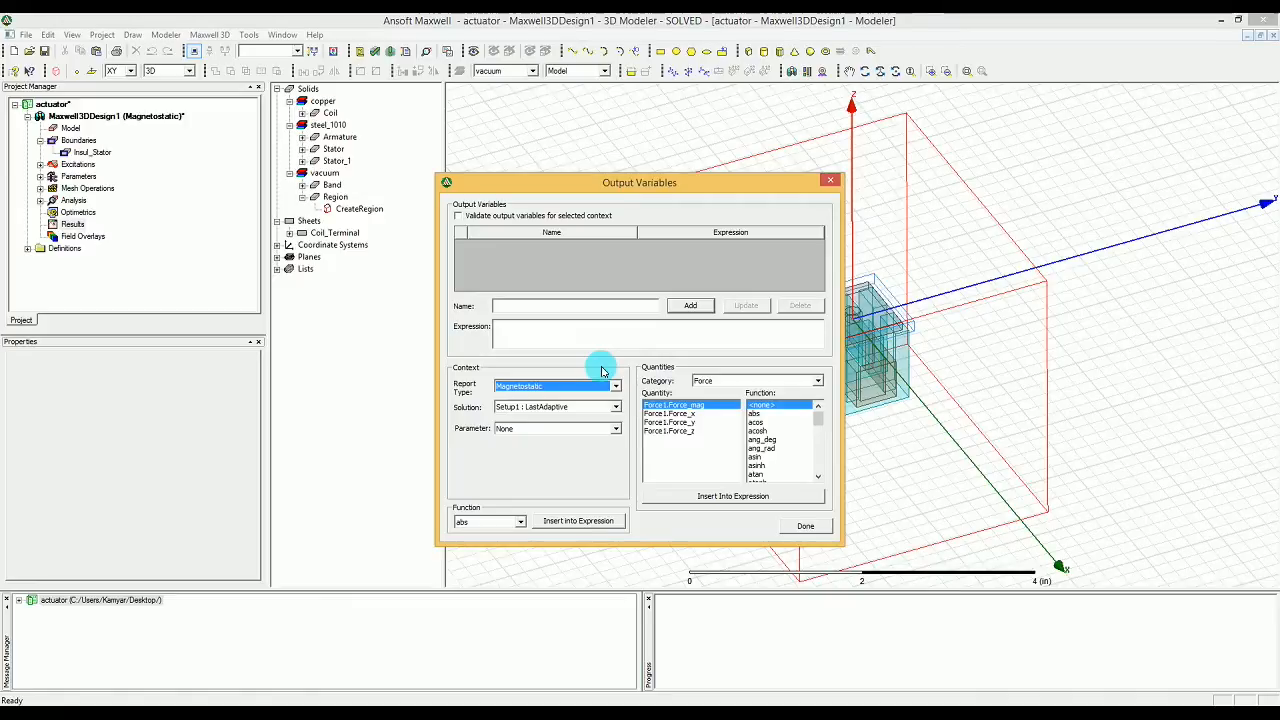
click(588, 428)
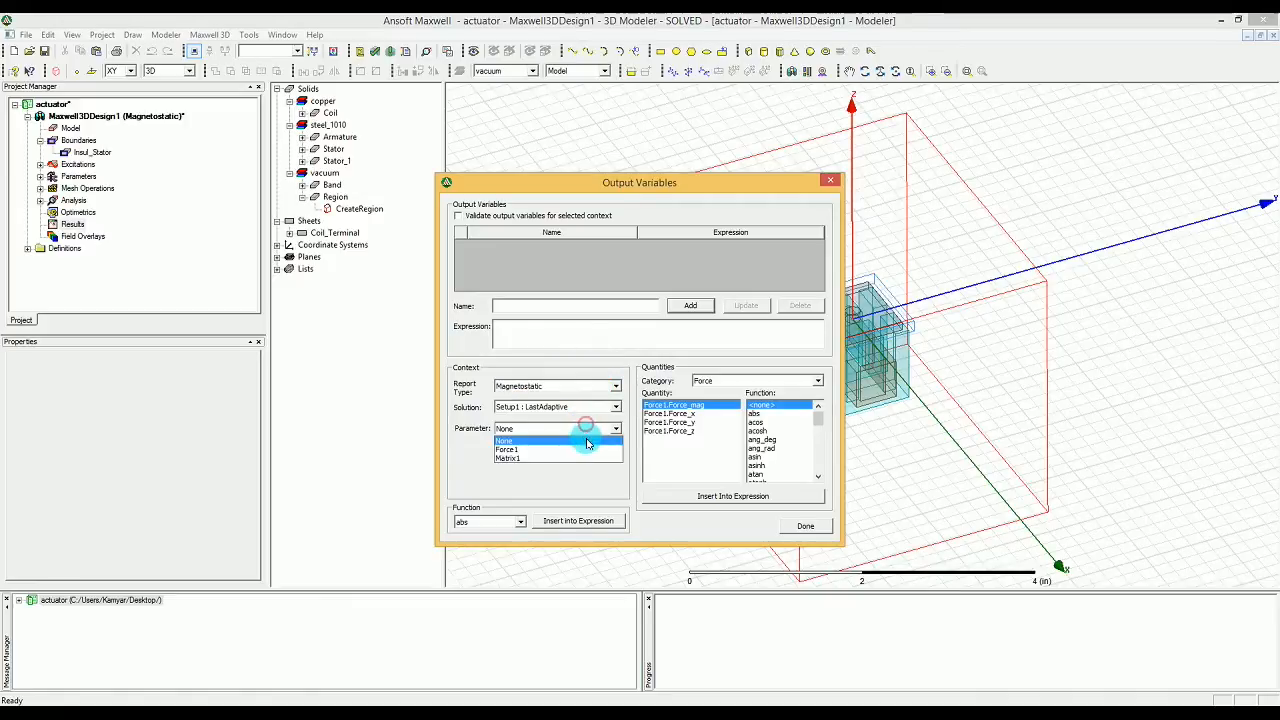
click(587, 450)
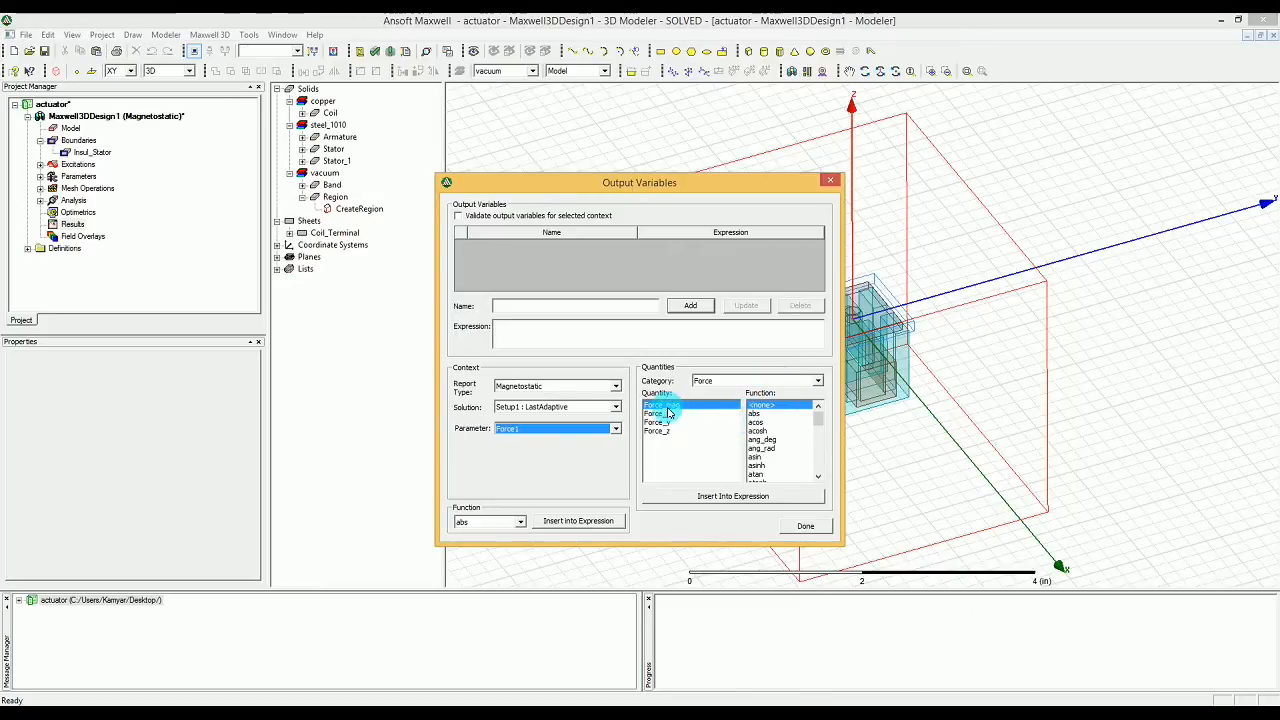
click(727, 495)
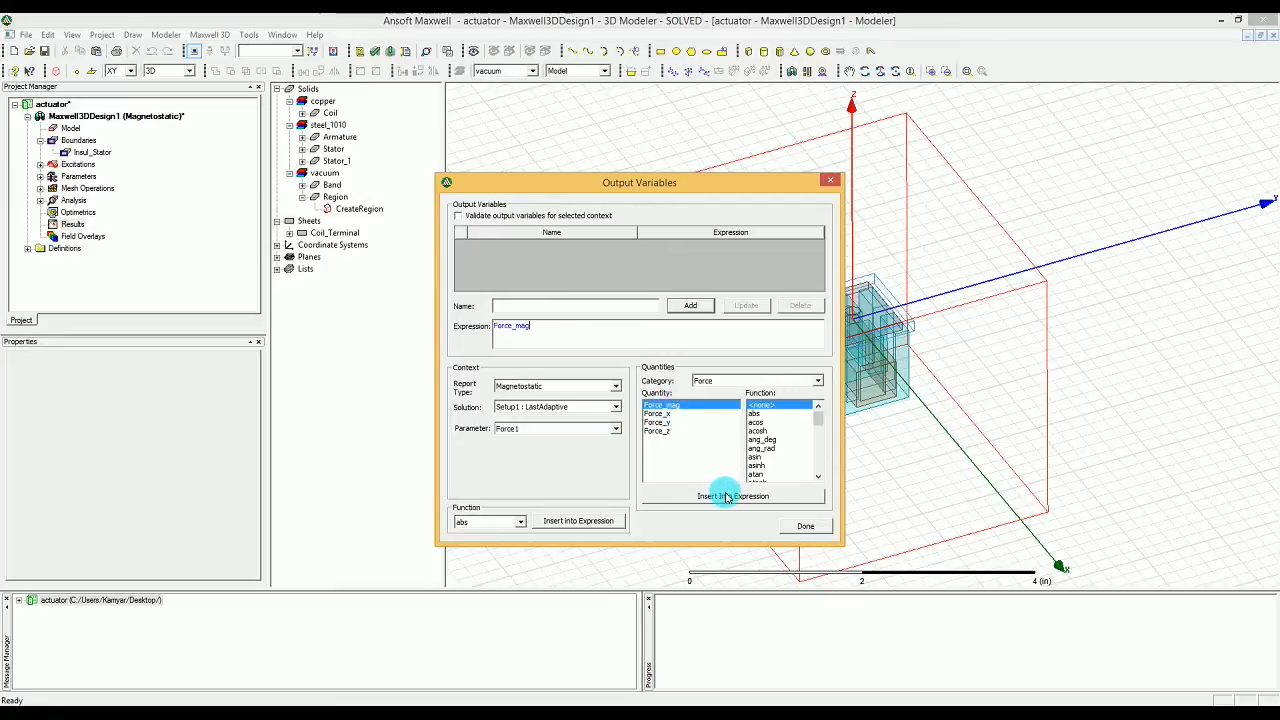
Step: Name the output variable Mag_Force and add it to the list
click(688, 300)
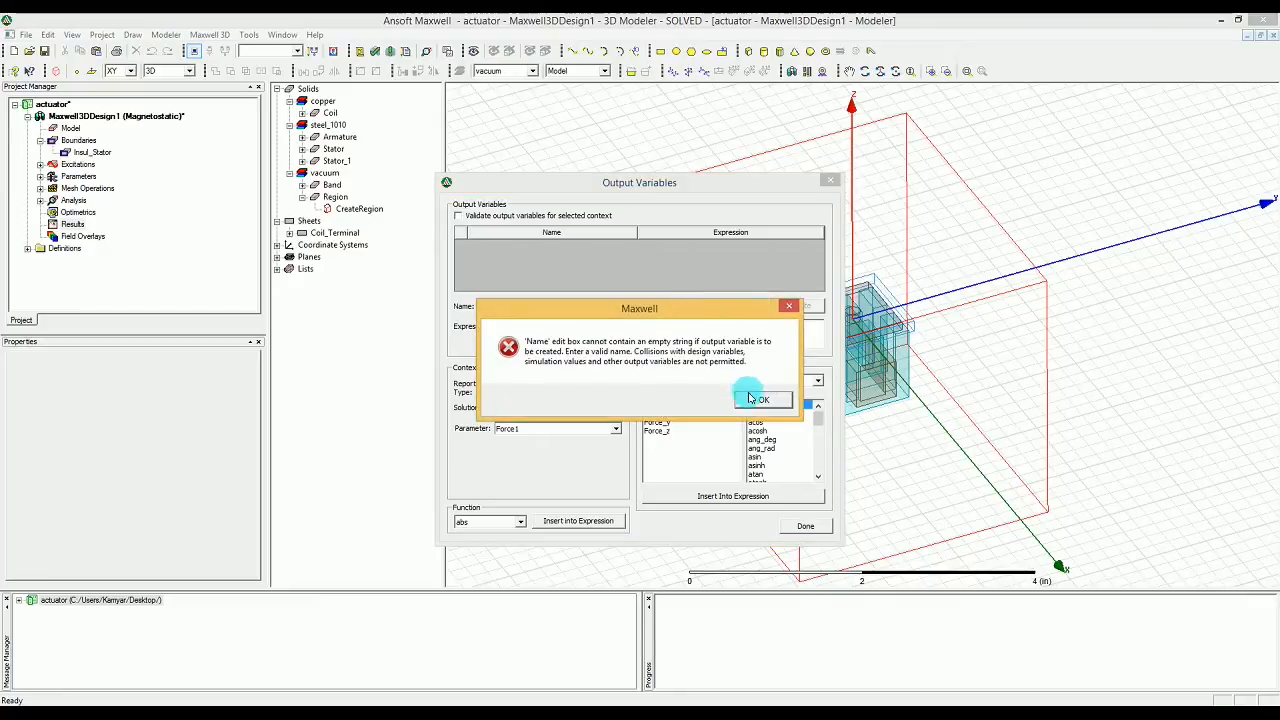
click(750, 398)
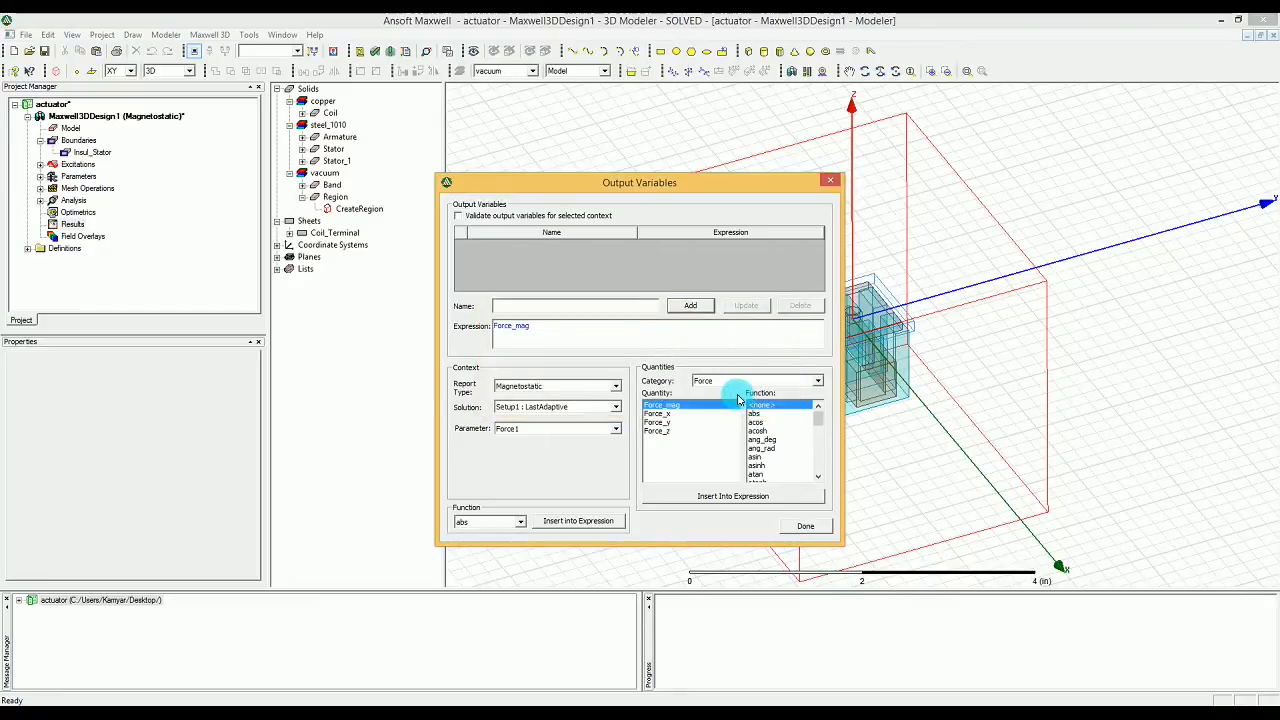
click(632, 306)
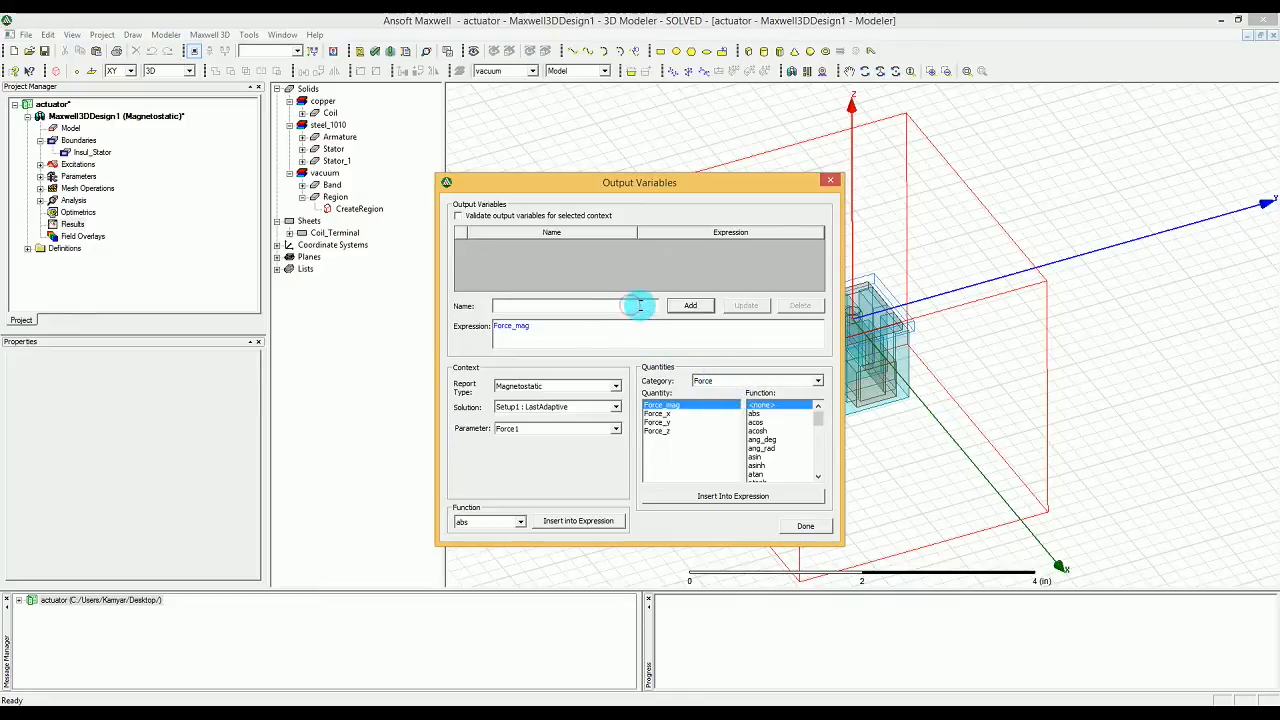
text(Mag_Force)
click(704, 306)
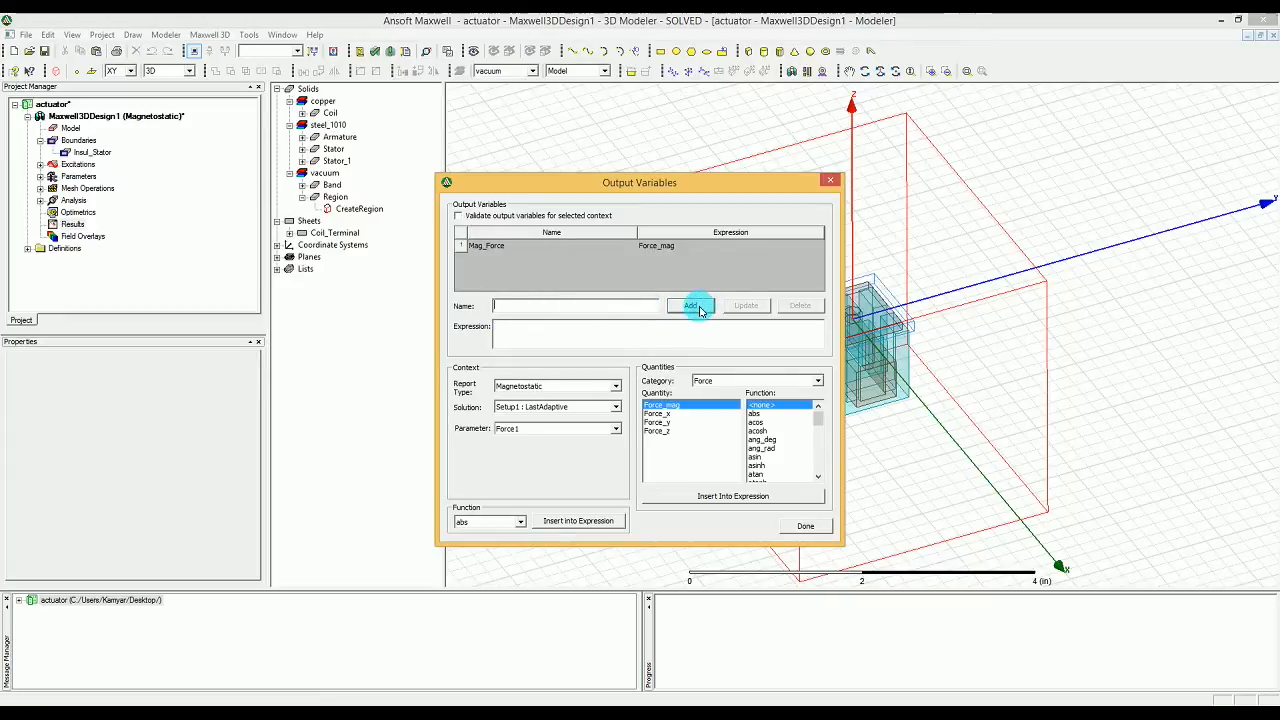
Step: Add an output variable named F_X with Force_x of parameter Force1 as its expression
click(670, 414)
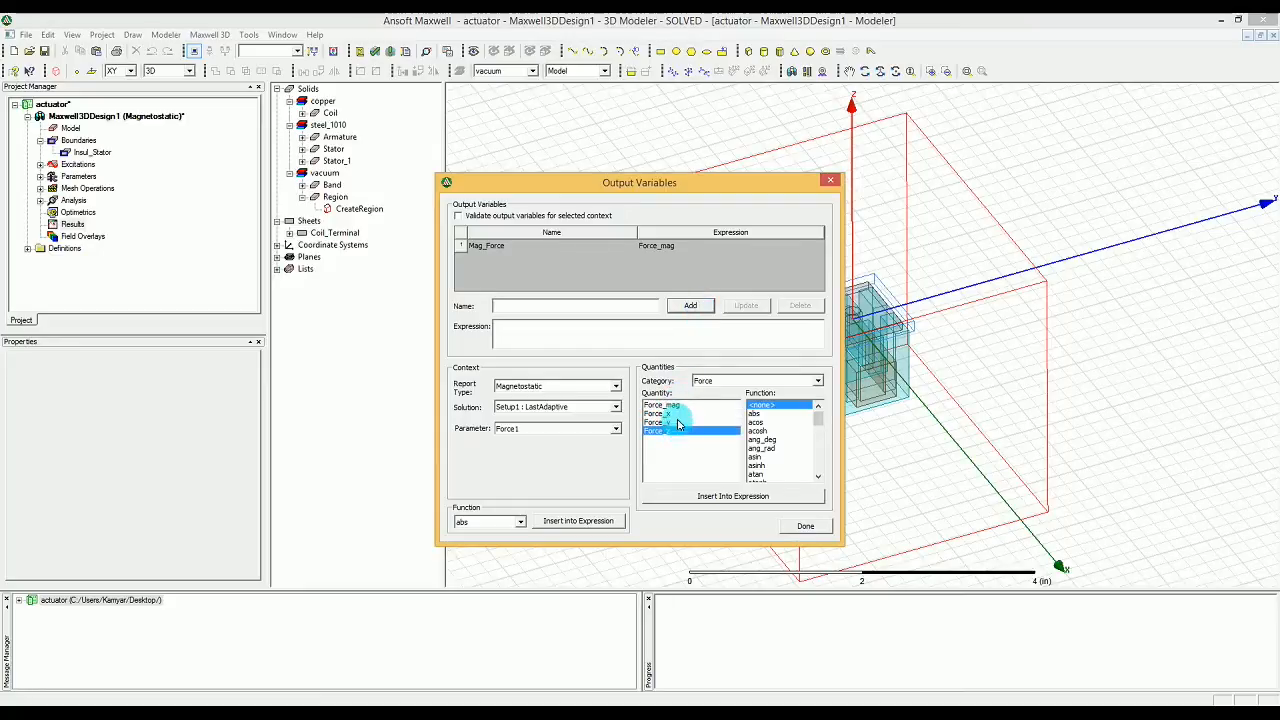
click(731, 494)
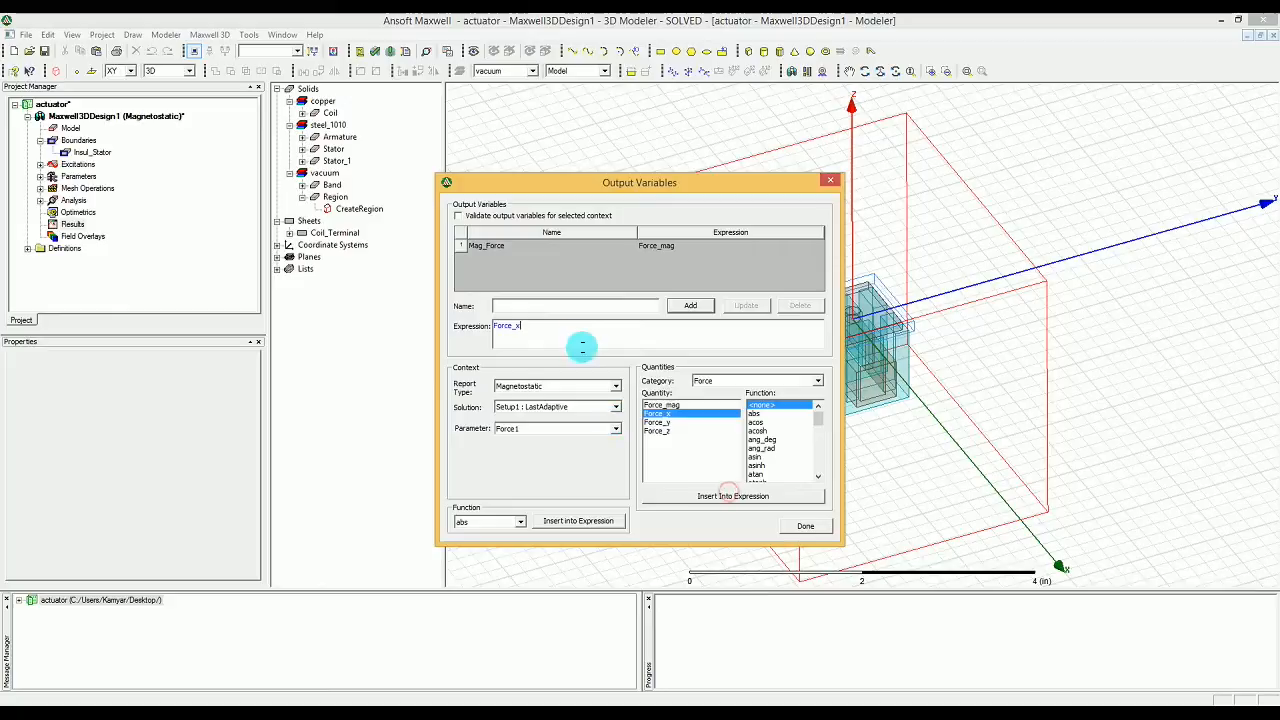
click(575, 307)
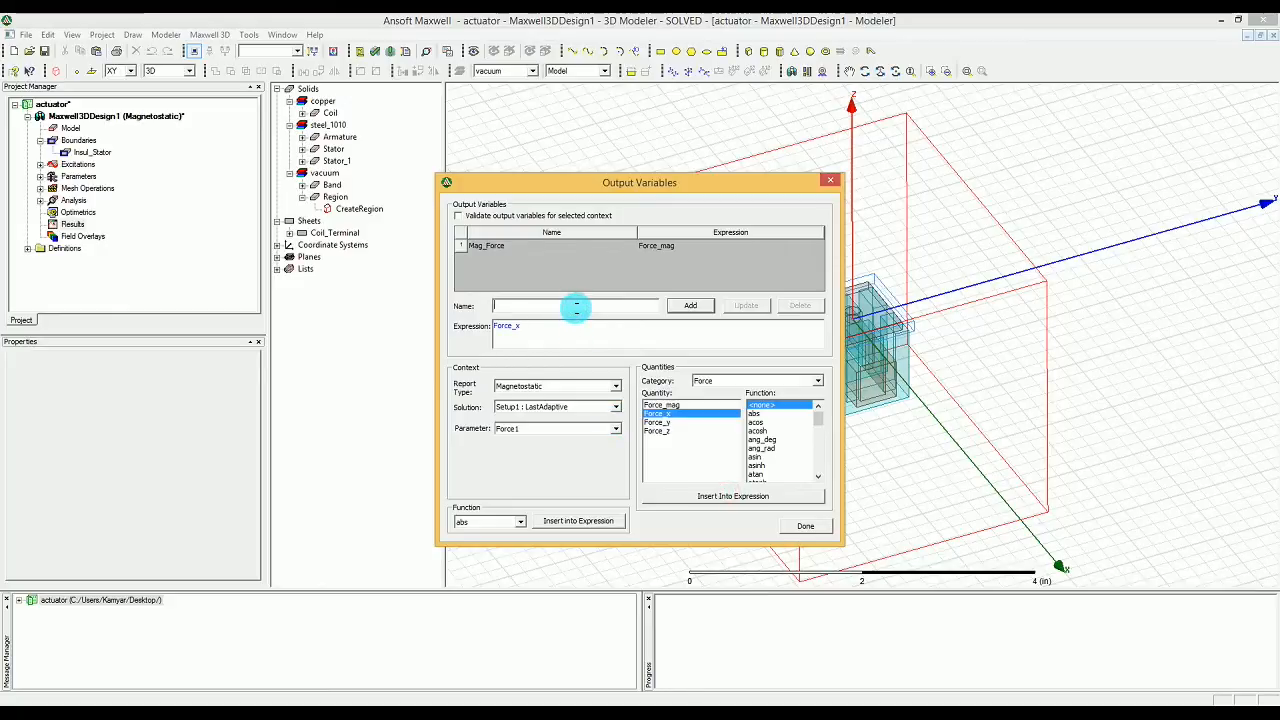
text(F_)
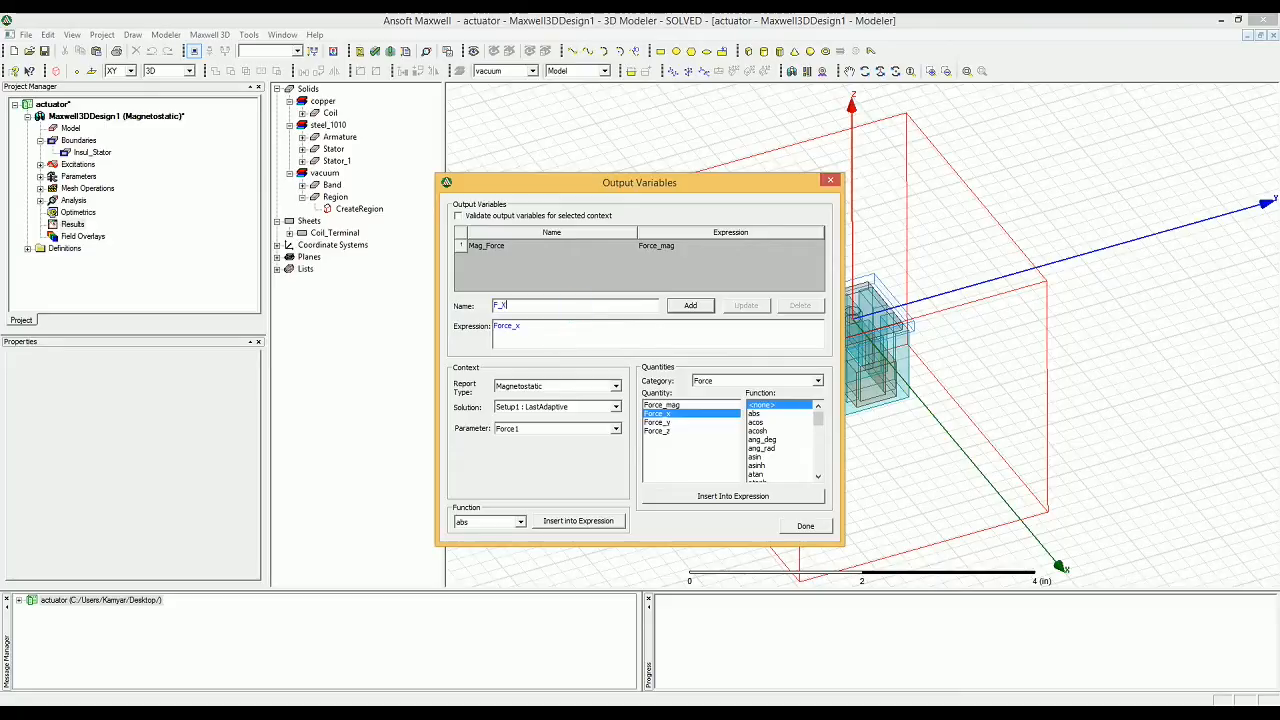
text(x)
click(690, 305)
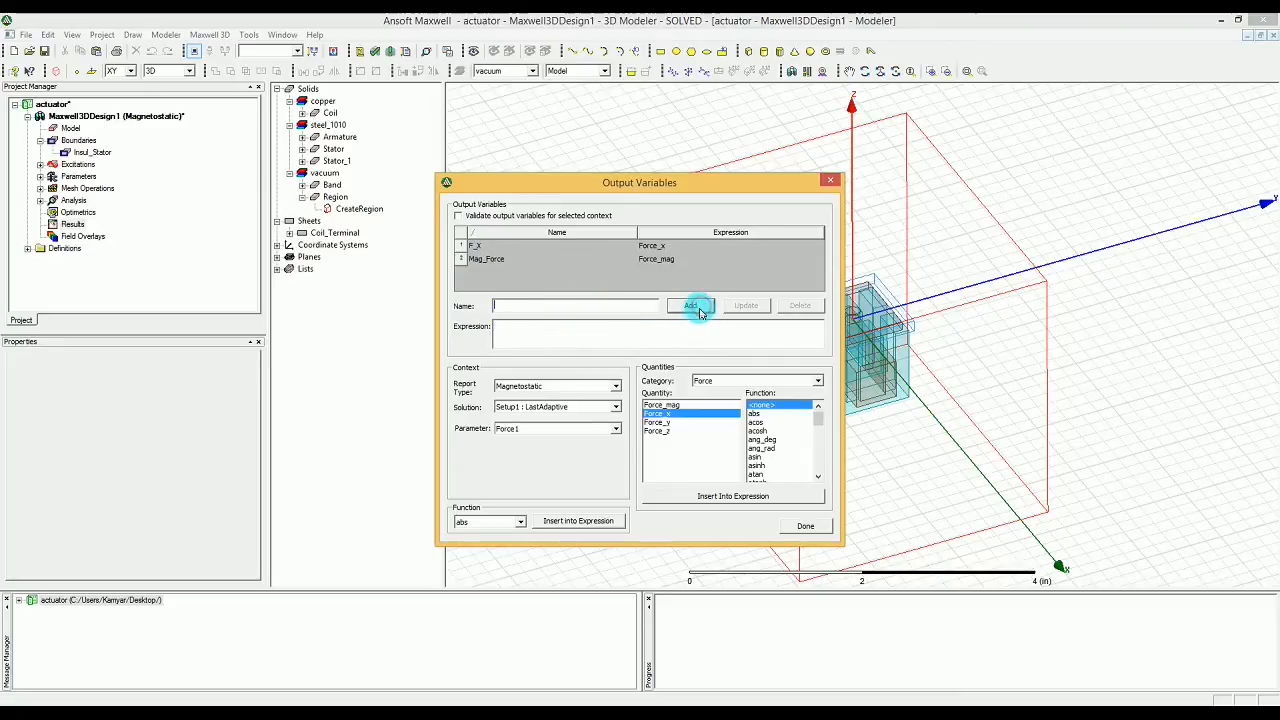
Step: Add an output variable named F_Y with Force_y of parameter Force1 as its expression
click(694, 422)
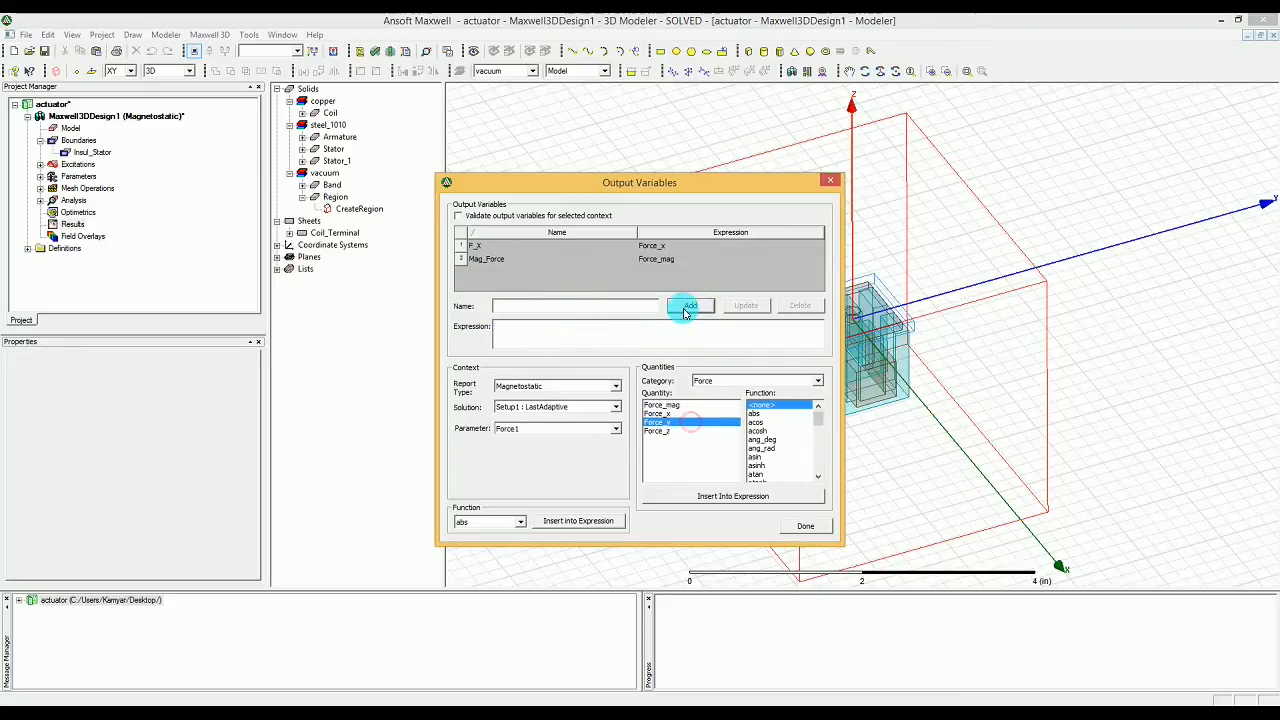
click(705, 496)
click(594, 306)
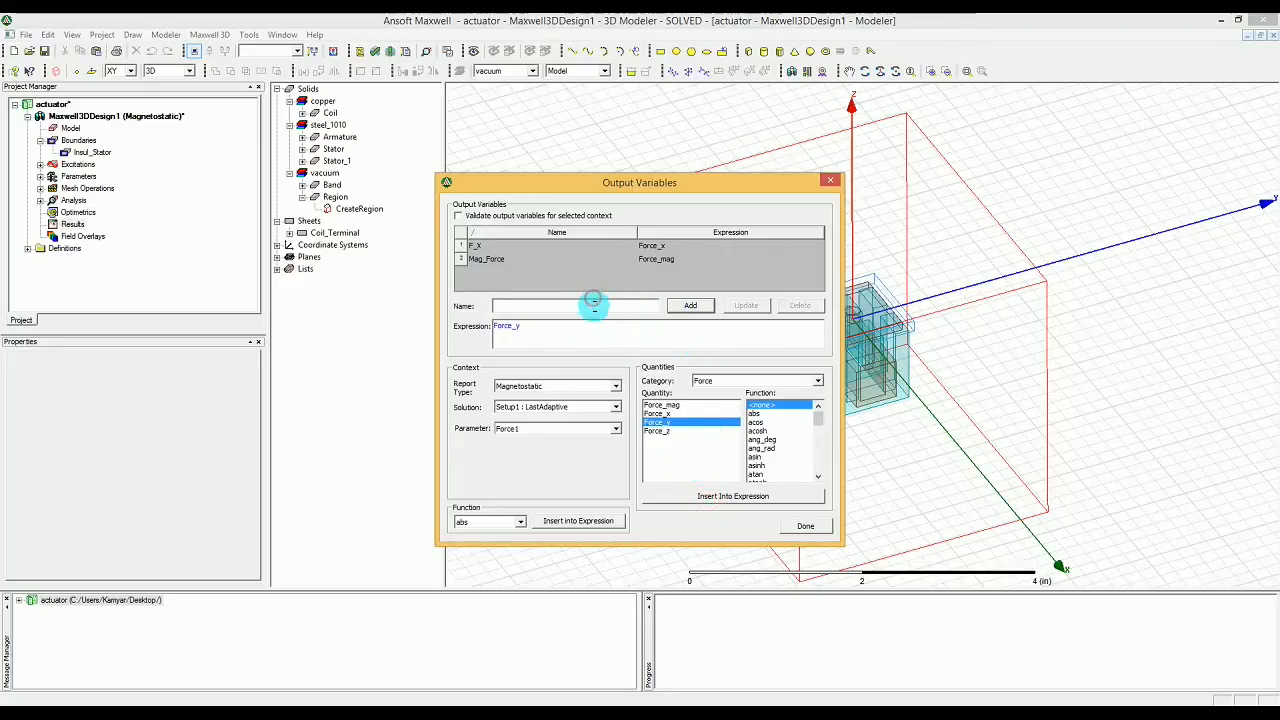
text(F_Y)
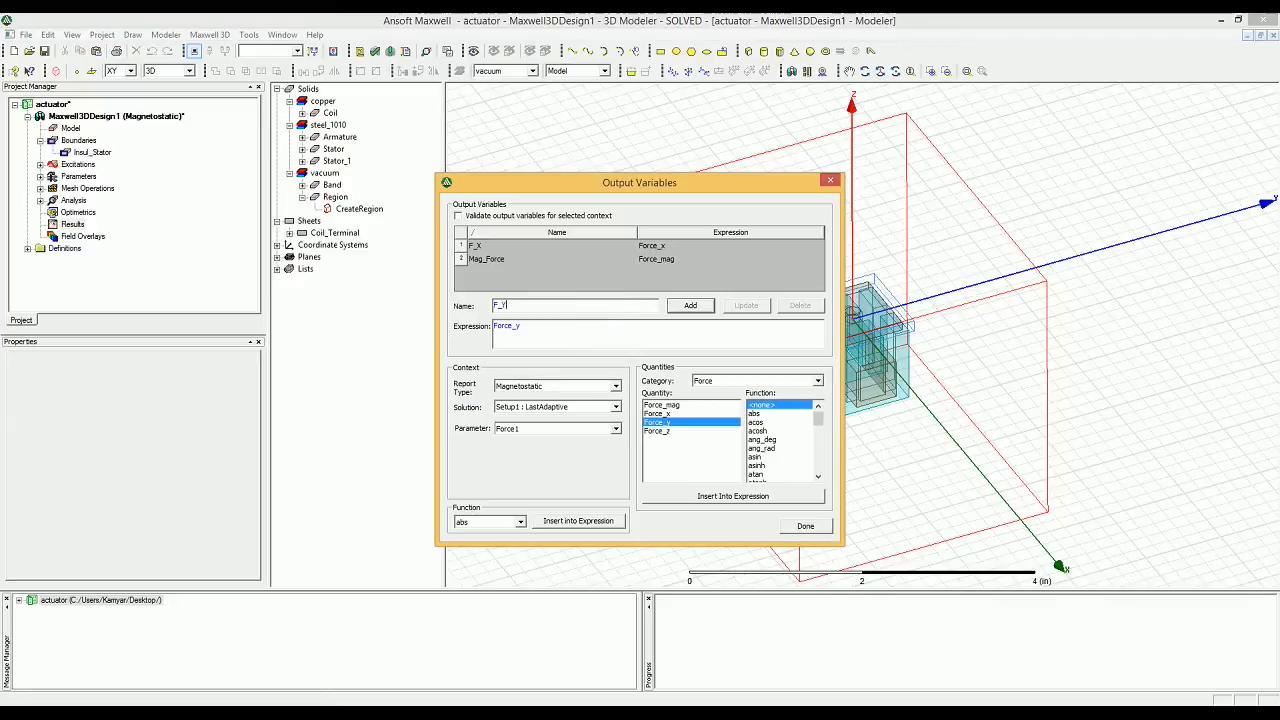
click(689, 305)
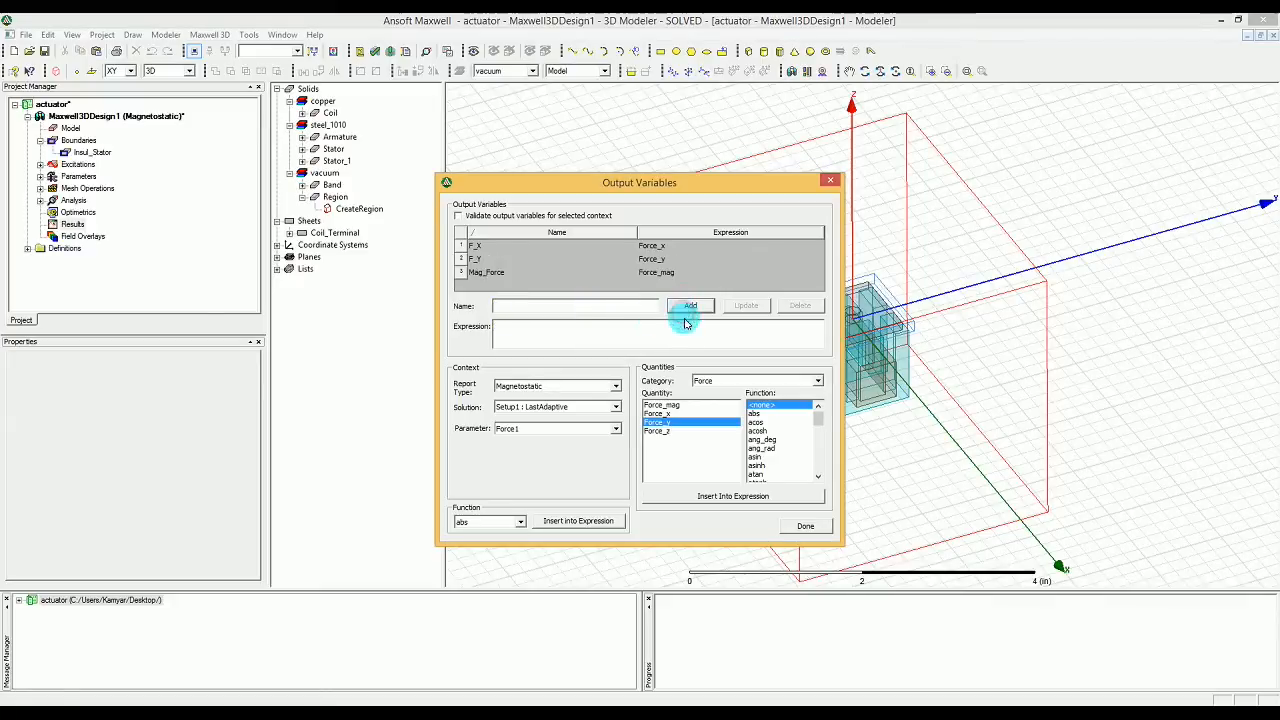
Step: Add an output variable named F_Z with Force_z of parameter Force1 as its expression
click(663, 430)
click(629, 326)
click(716, 494)
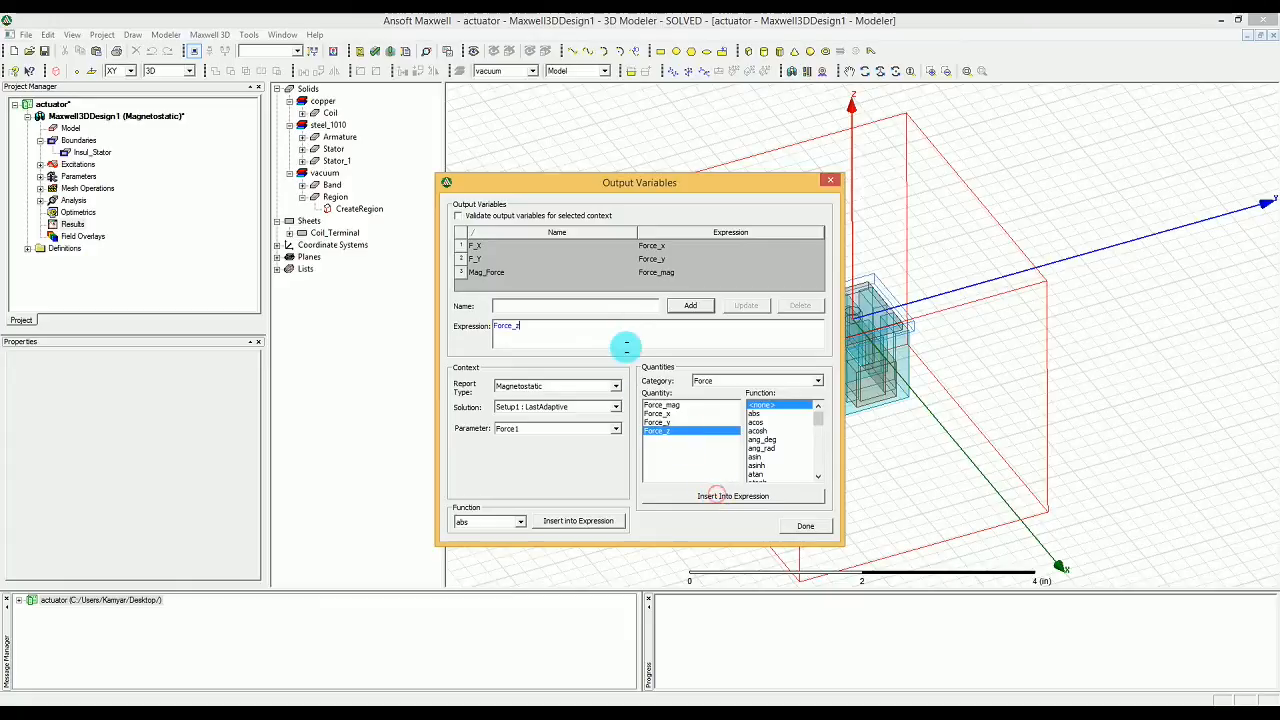
click(622, 306)
text(F_Z)
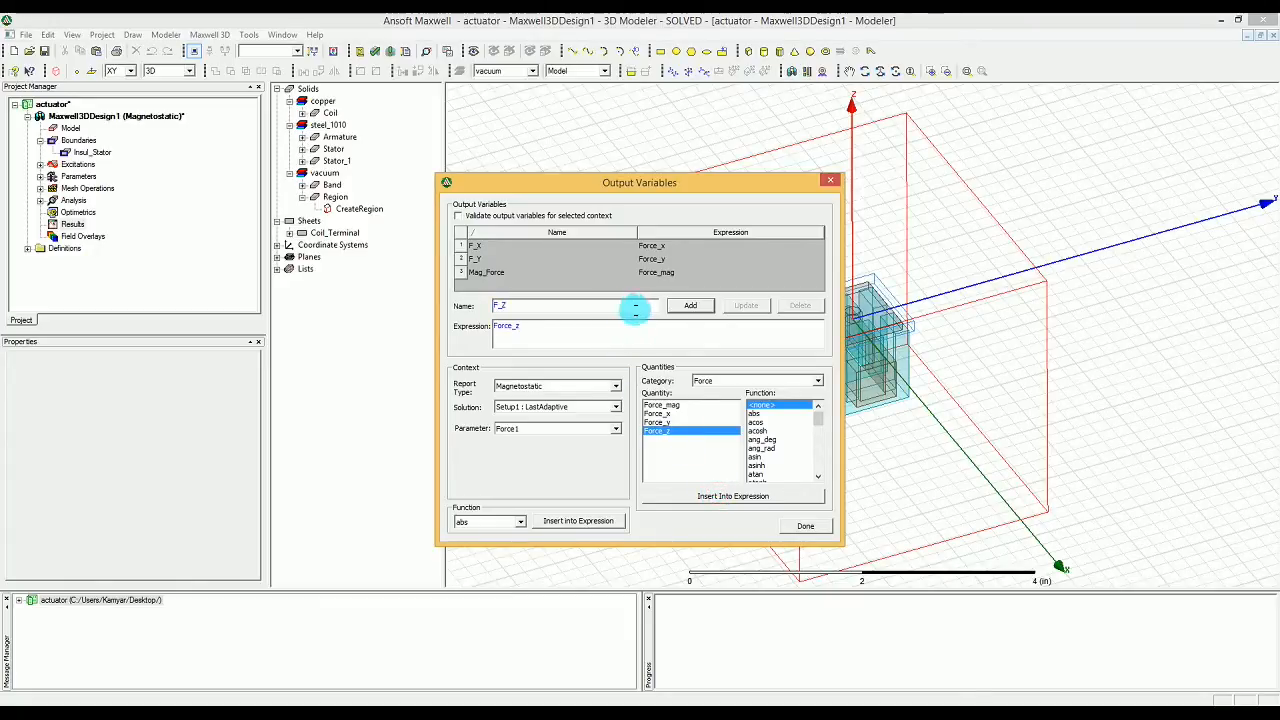
click(701, 312)
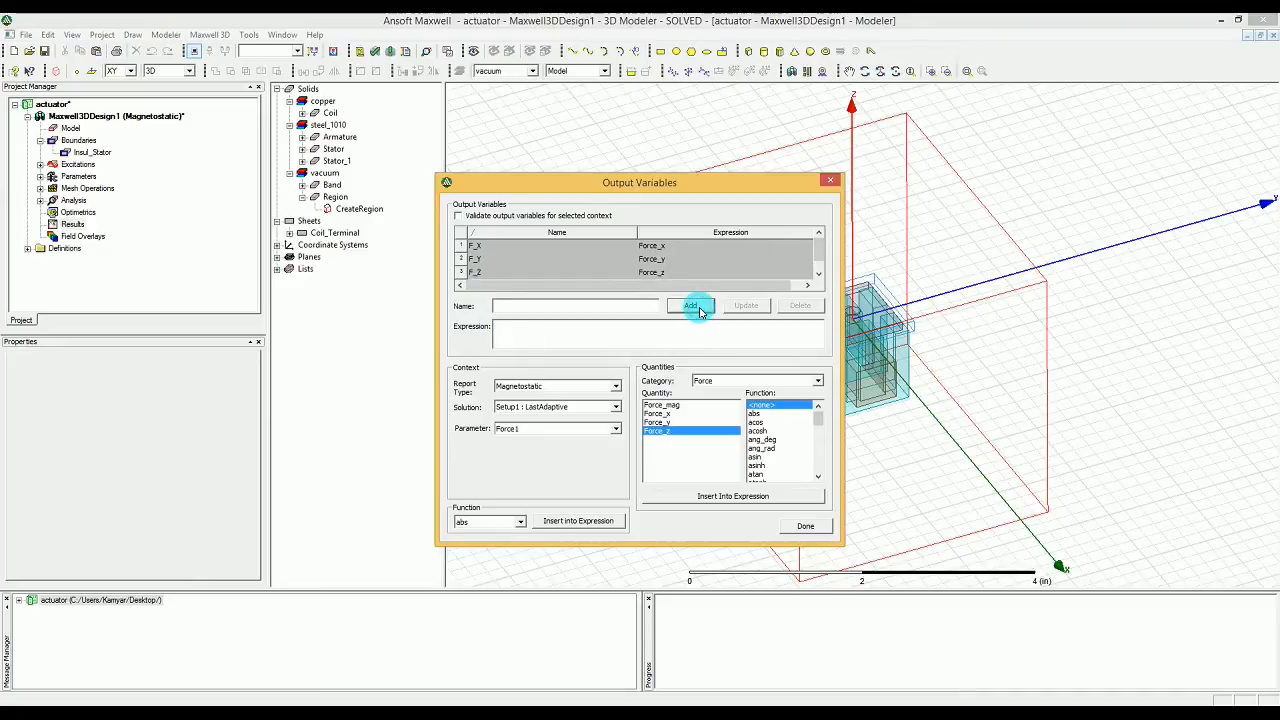
Step: Switch the parameter to Matrix1 and insert L(Current1,Current1) from the L category as the expression
click(538, 428)
click(540, 458)
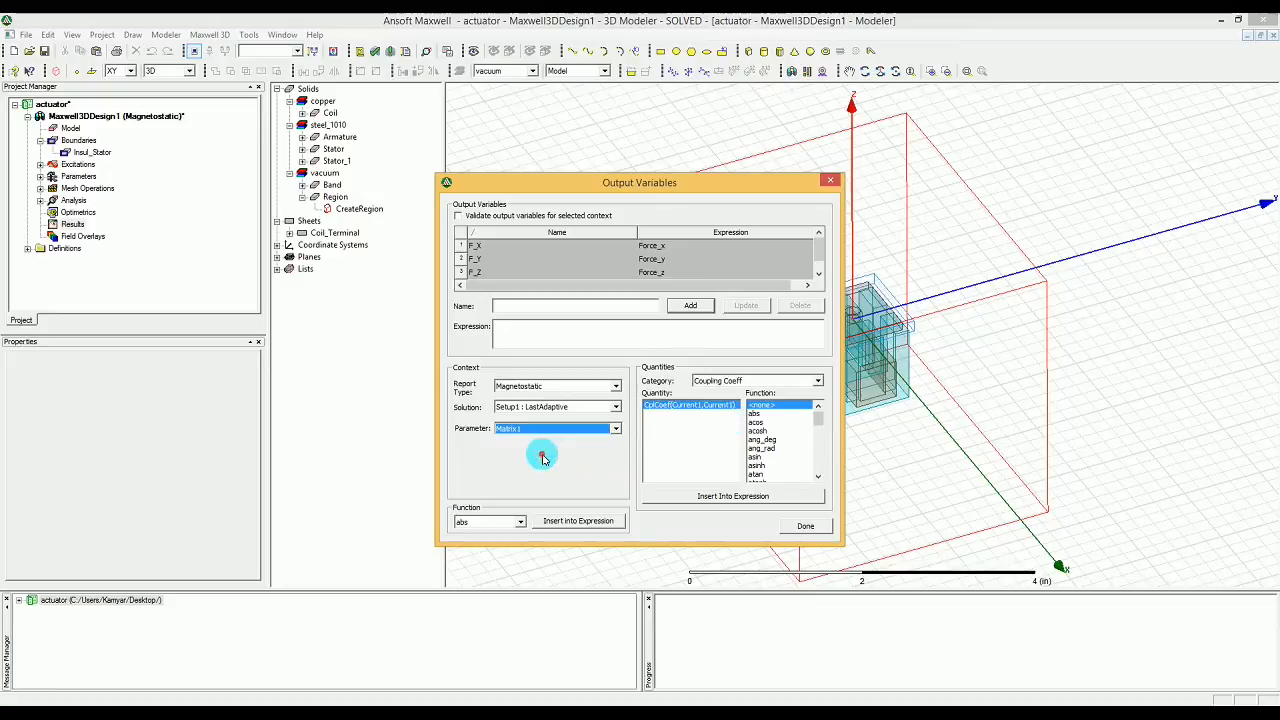
click(707, 404)
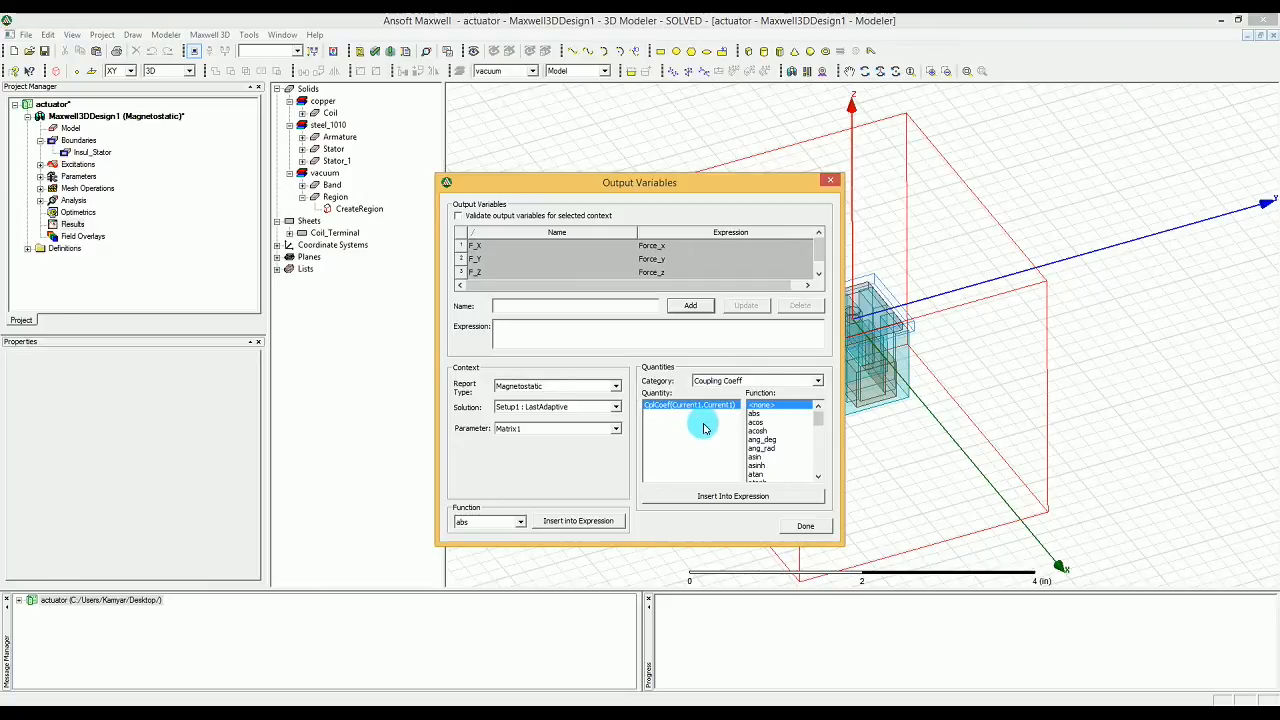
click(786, 381)
click(786, 381)
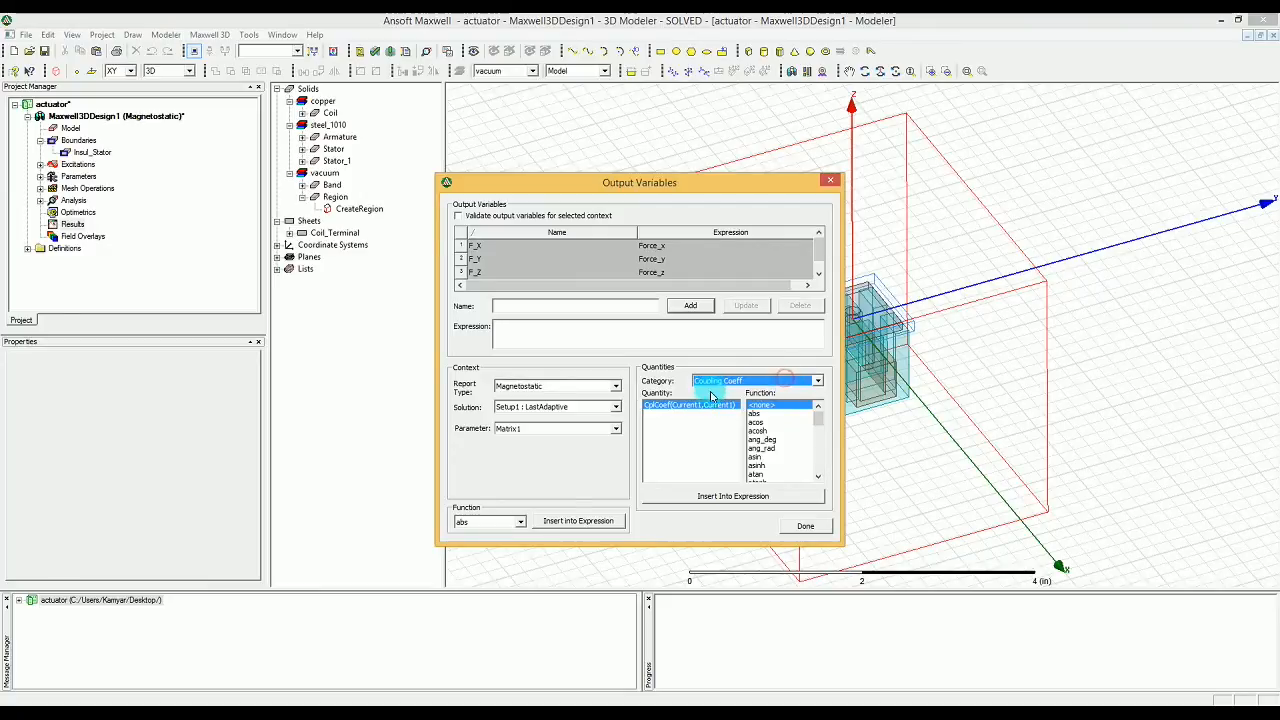
click(791, 381)
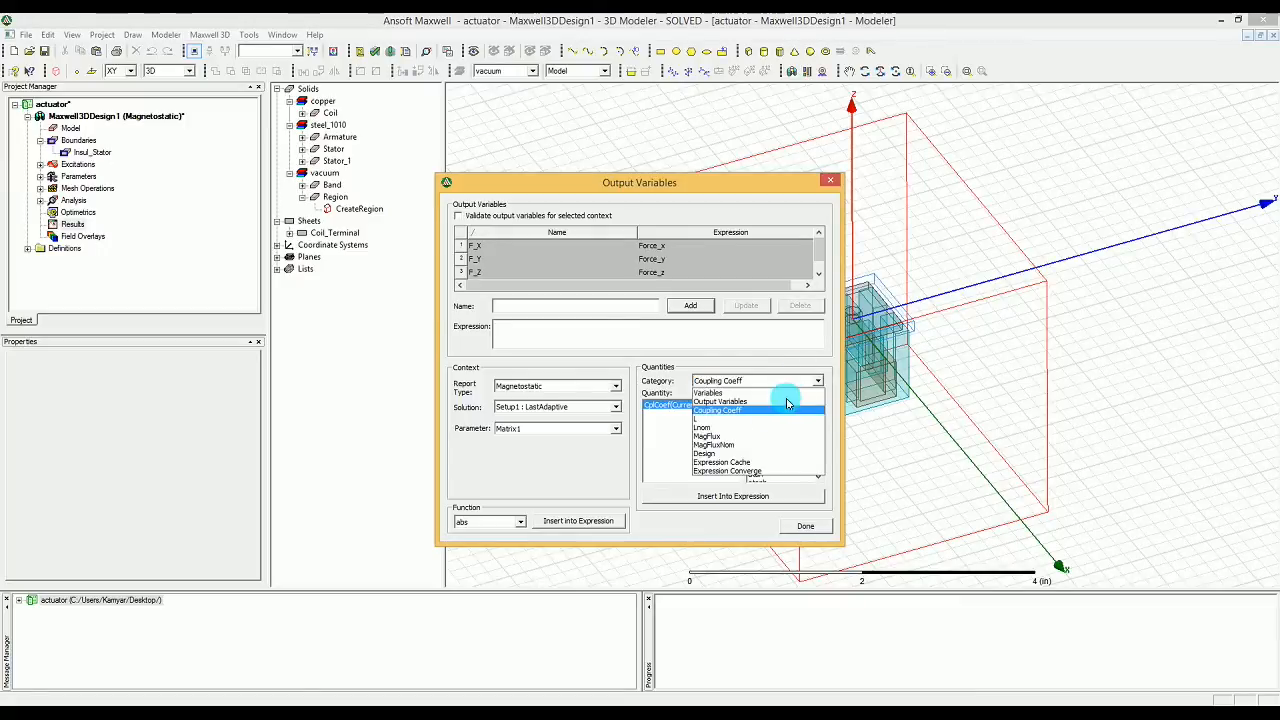
click(728, 425)
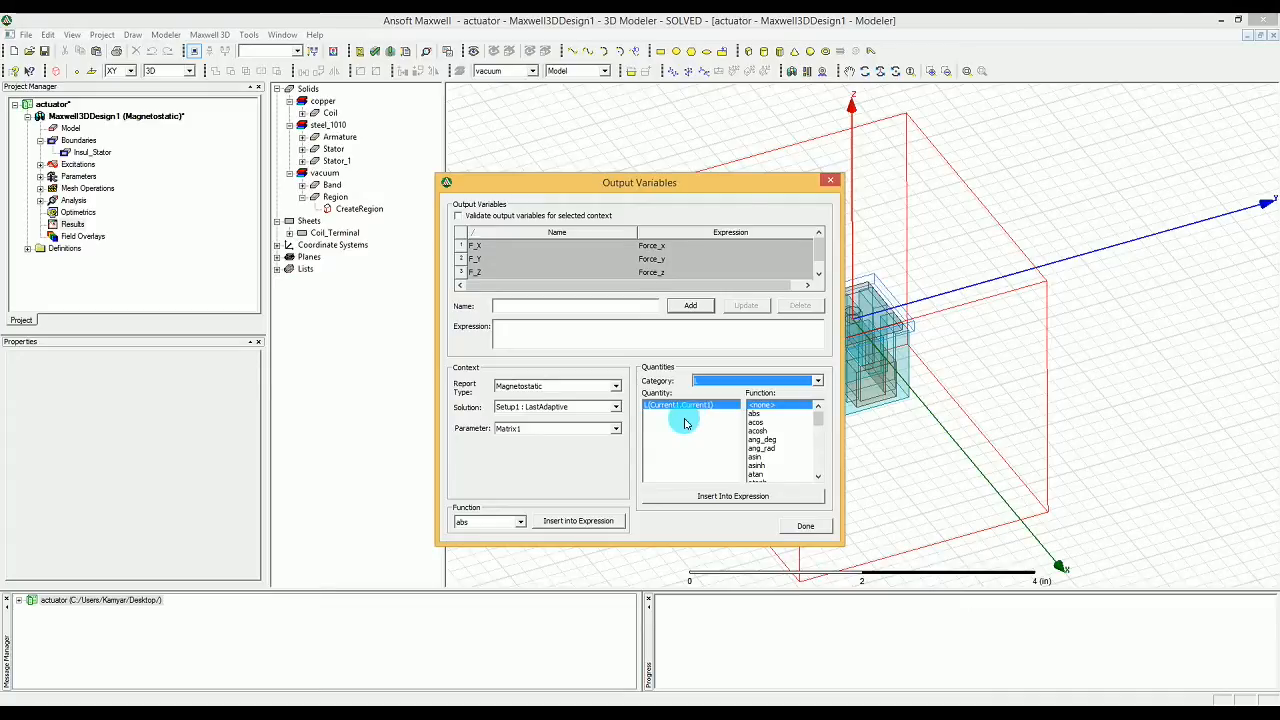
click(714, 497)
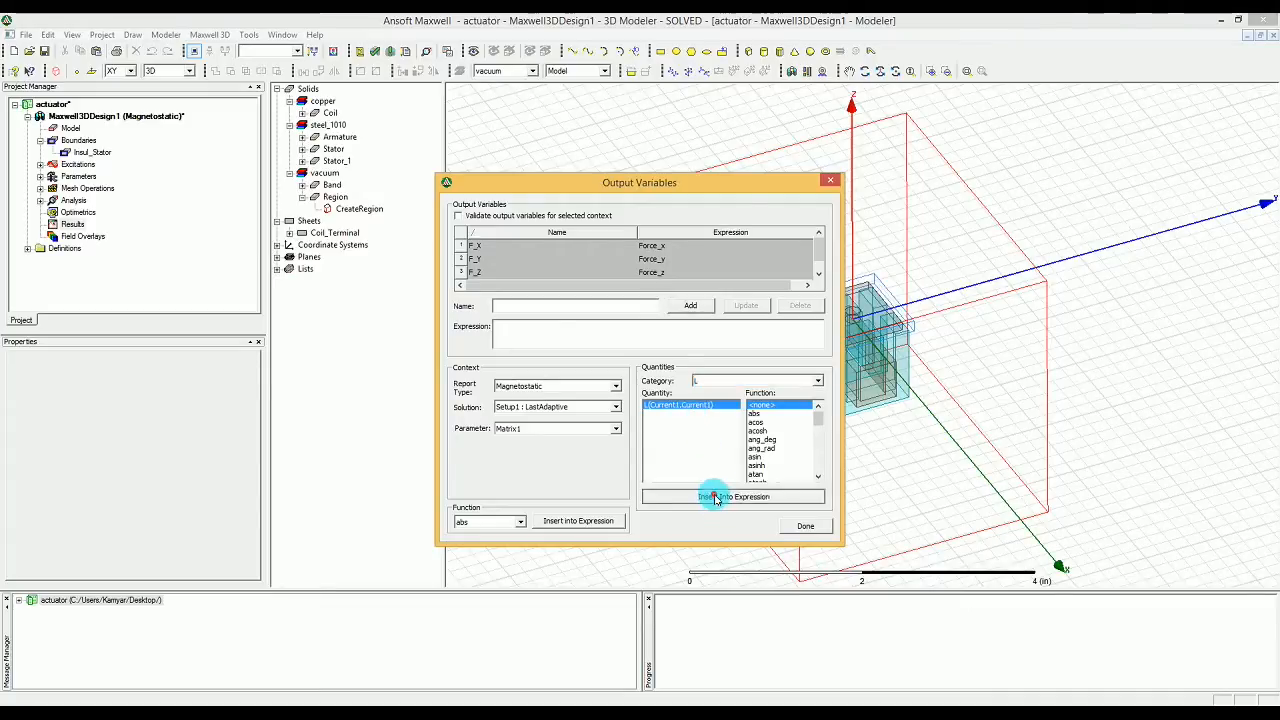
Step: Name the inductance output variable Induct and add it to the list
click(562, 305)
text(I)
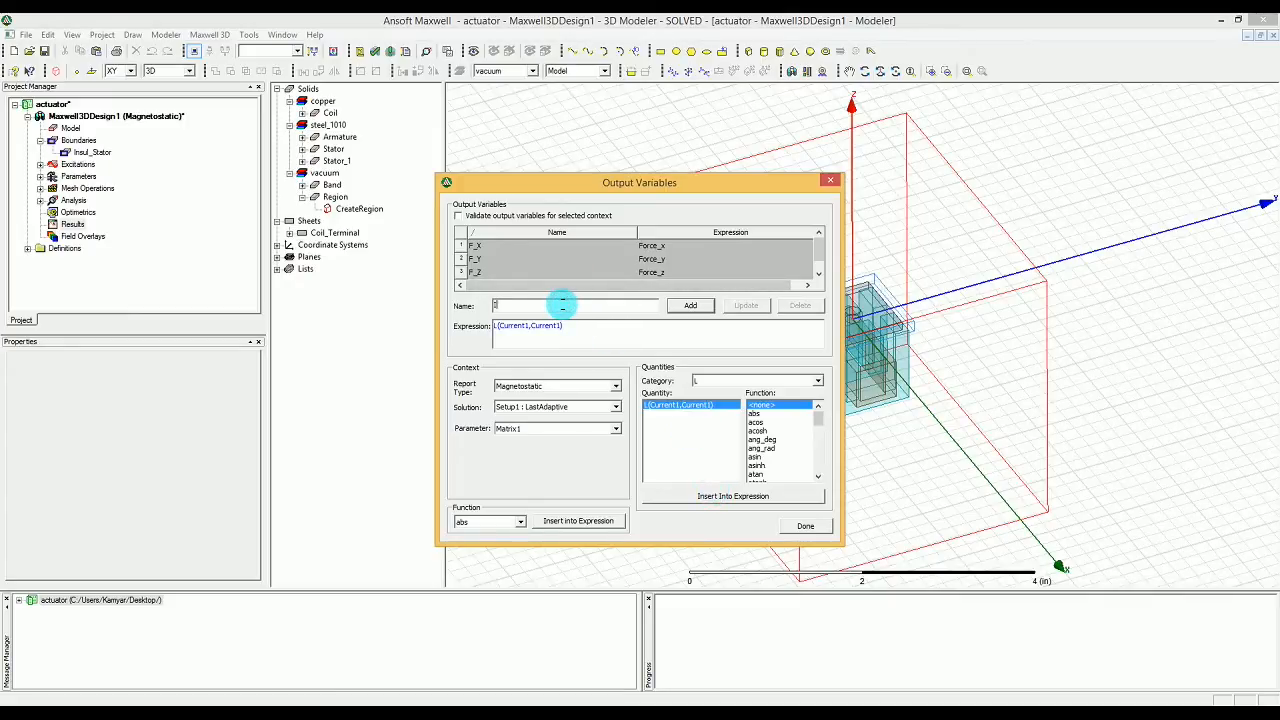
text(nduc)
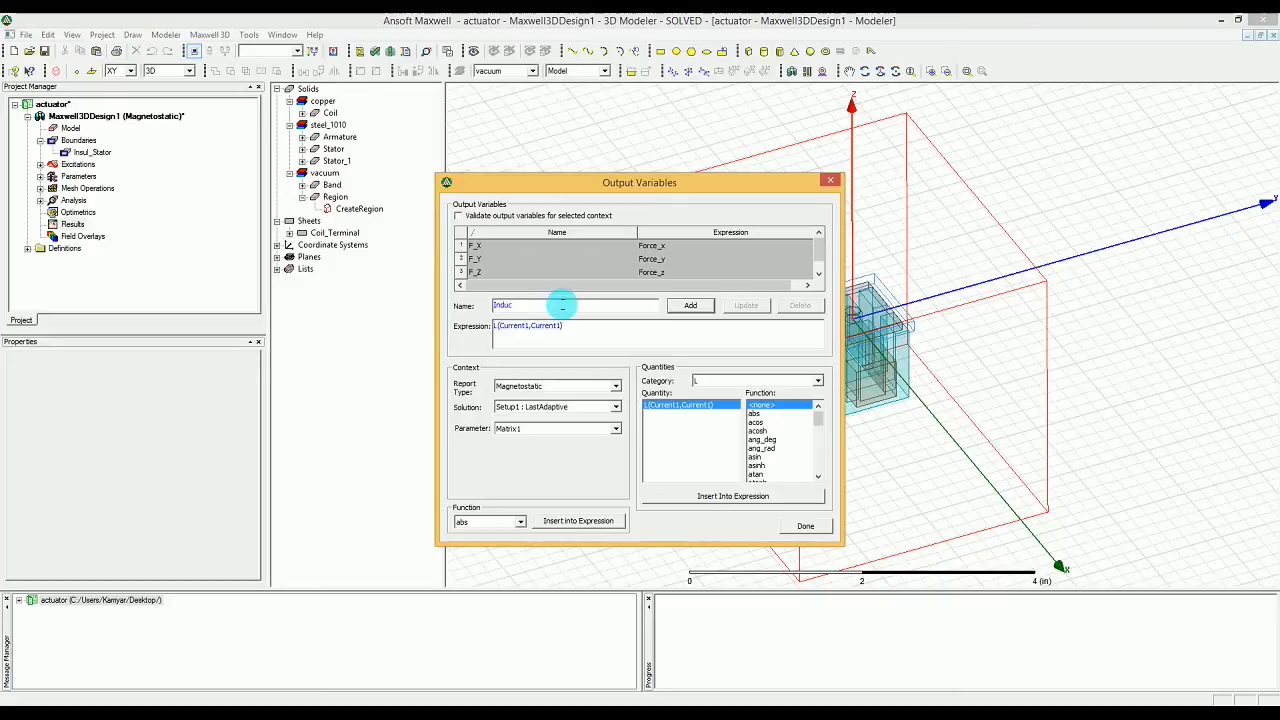
text(t)
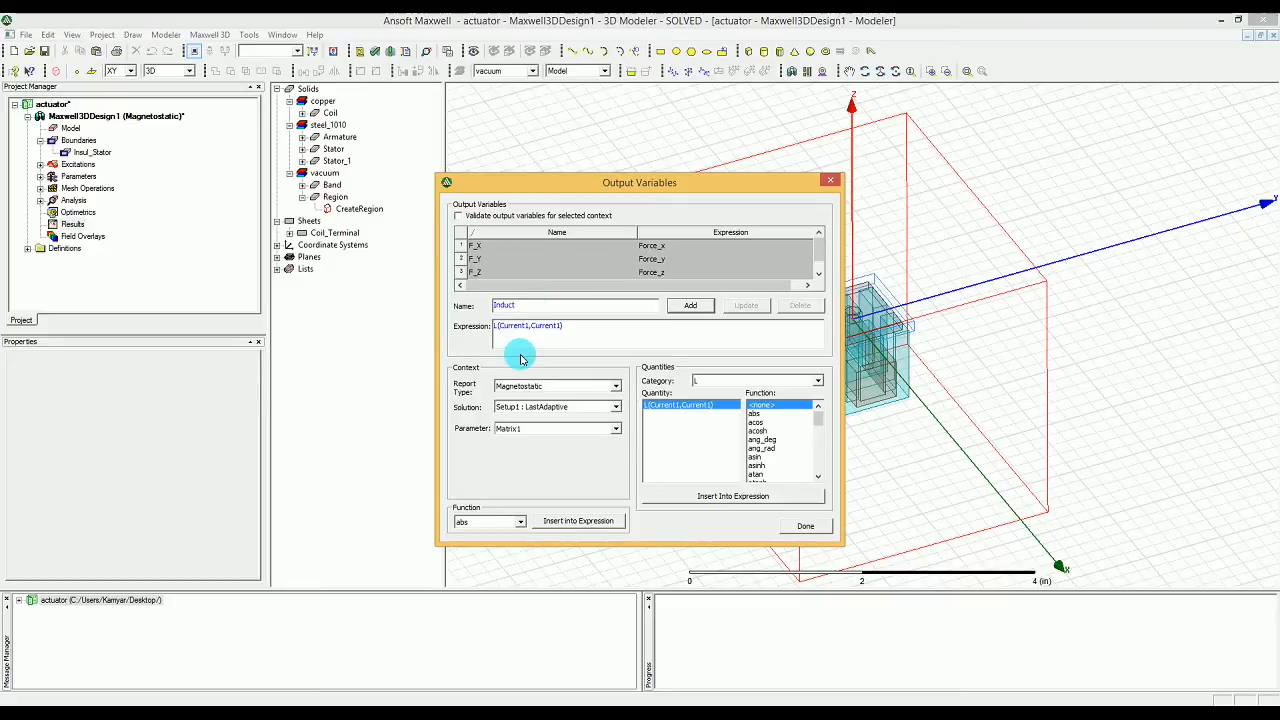
click(678, 311)
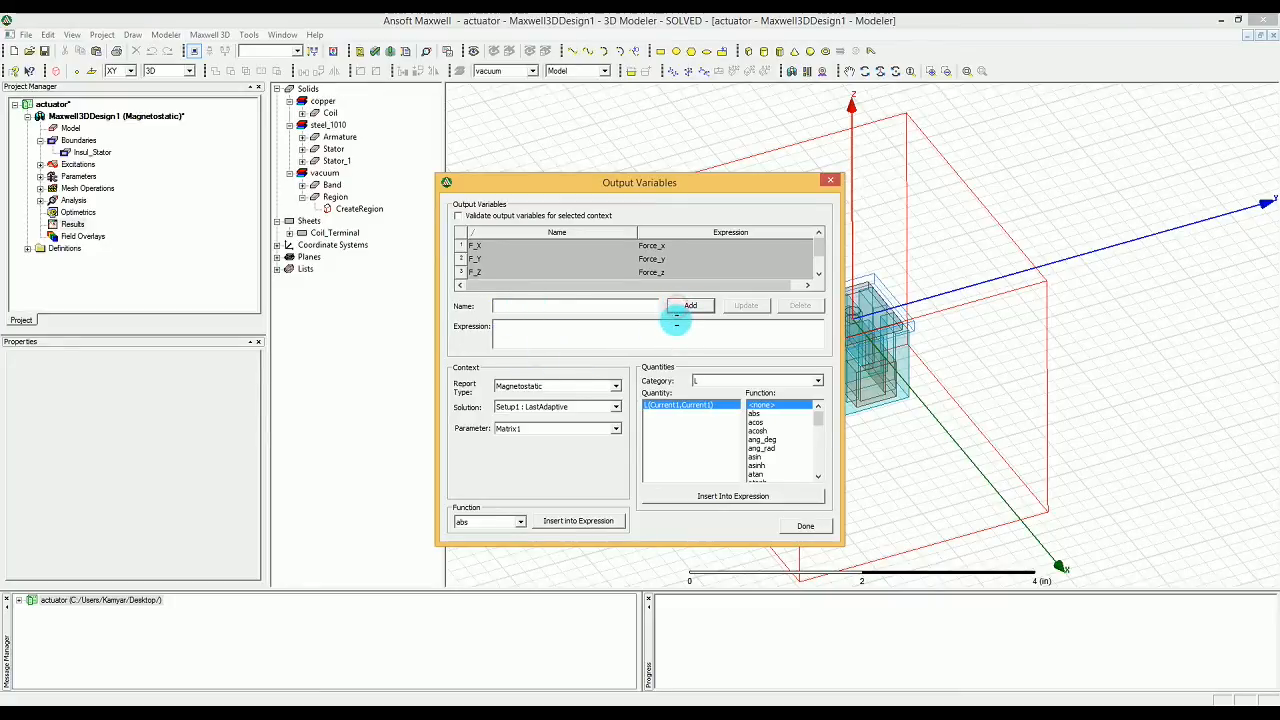
Step: Check the Induct entry in the output variable list and finish defining output variables
drag(820, 249, 819, 272)
click(645, 260)
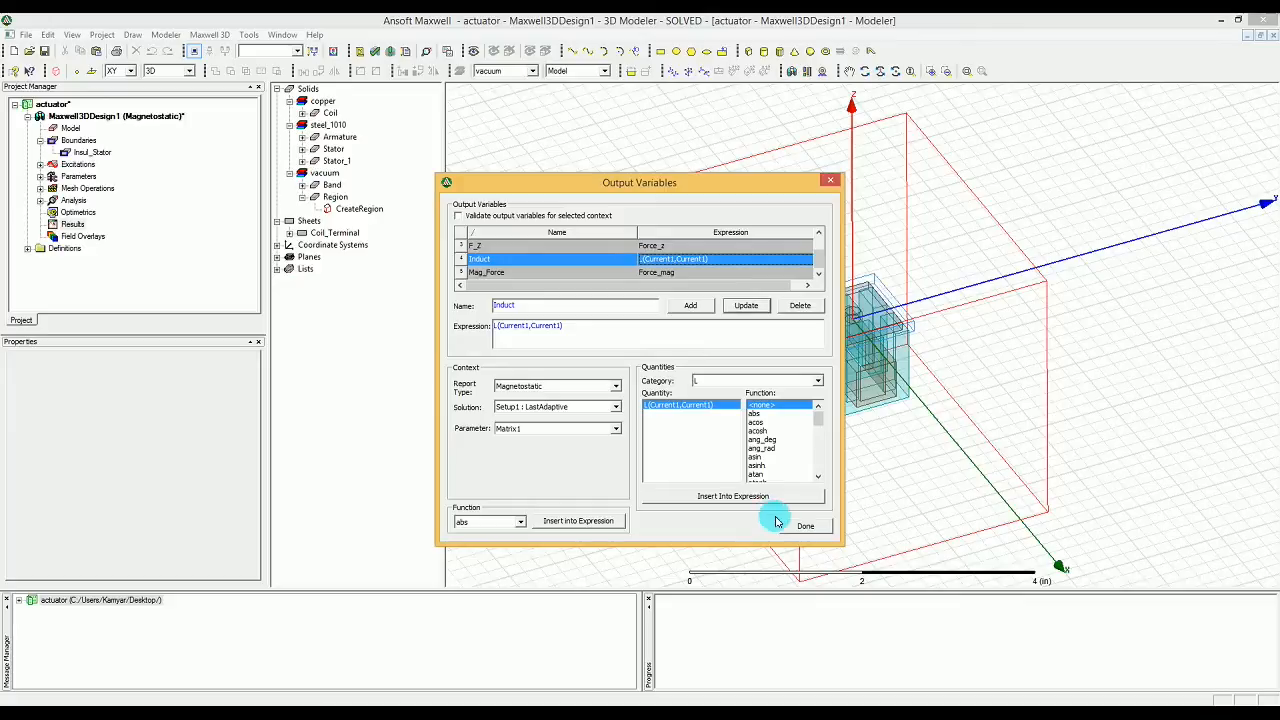
click(805, 526)
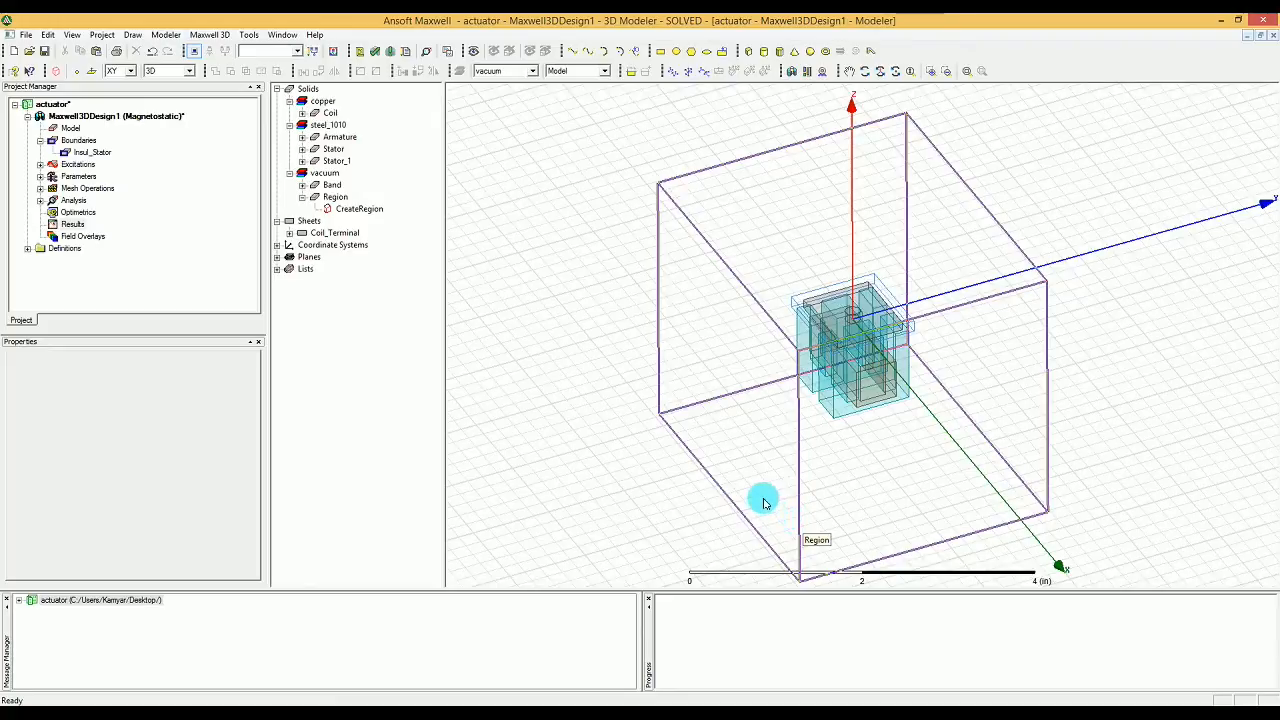
Step: Add a parametric setup to the design's Optimetrics
right_click(88, 214)
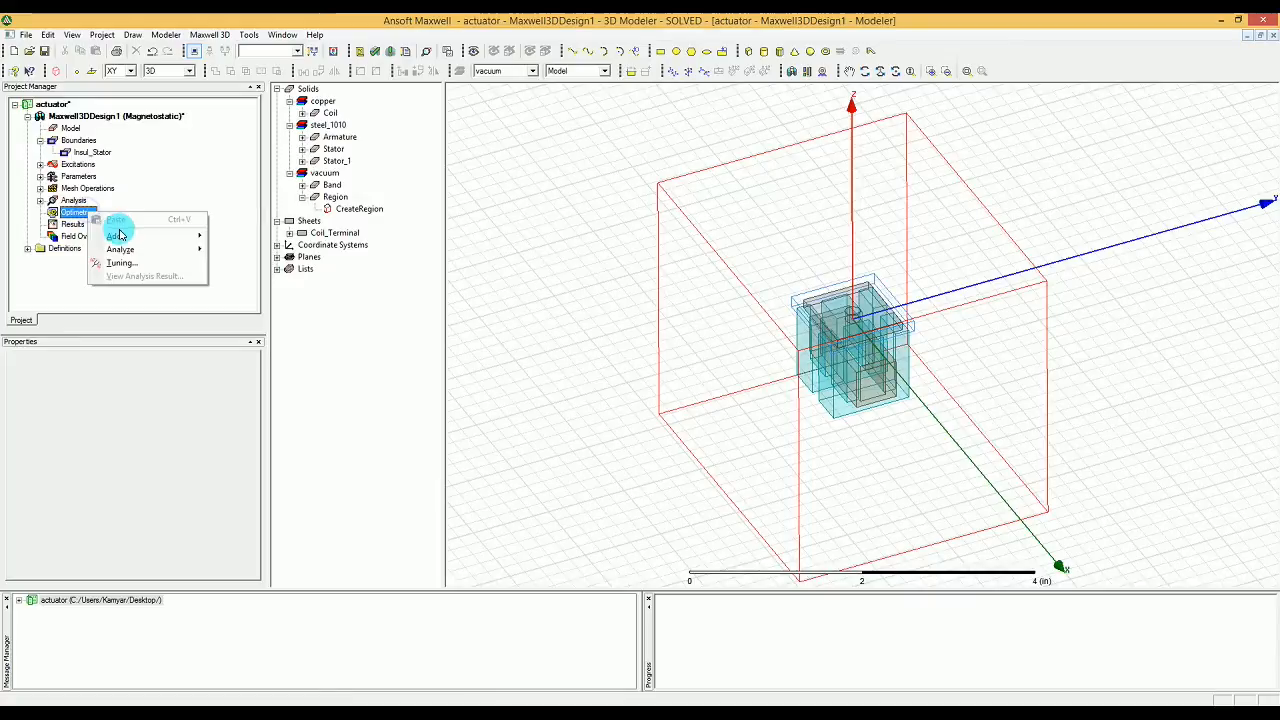
mouse_move(120, 237)
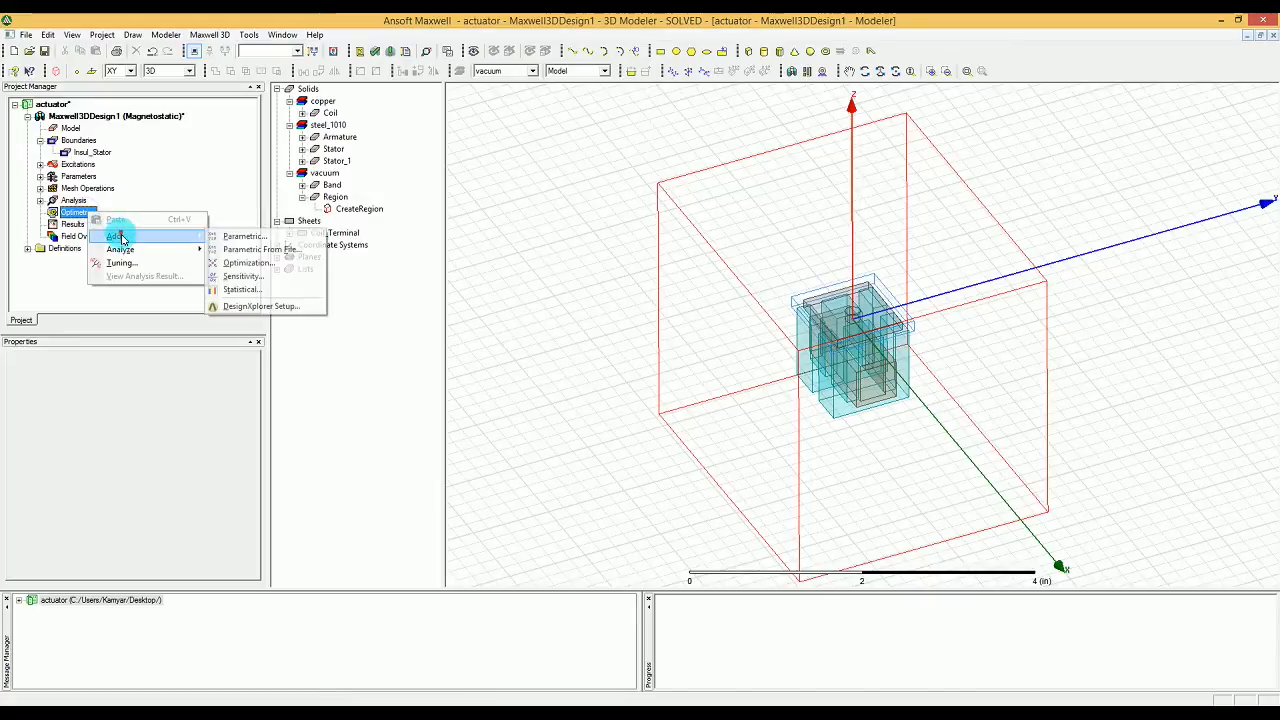
click(259, 238)
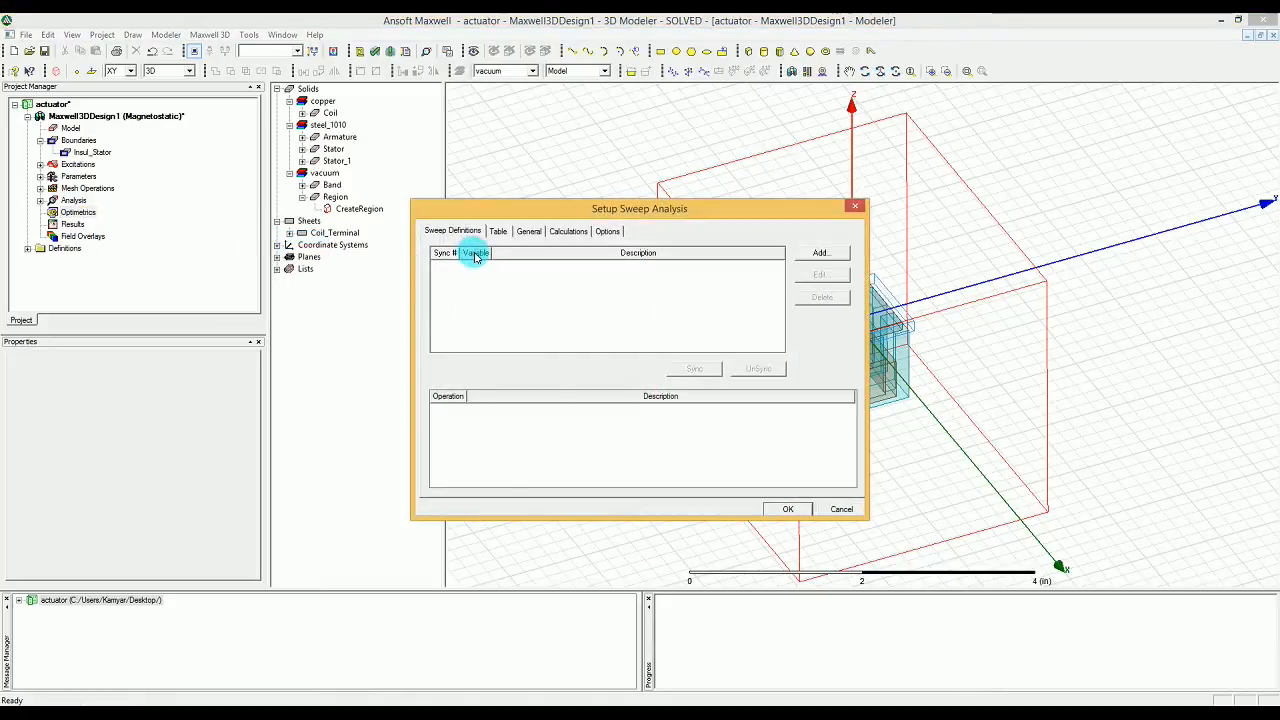
Step: Create a linear step sweep for the variable Gap, starting at 0 in and stopping at 0.006 in
click(838, 252)
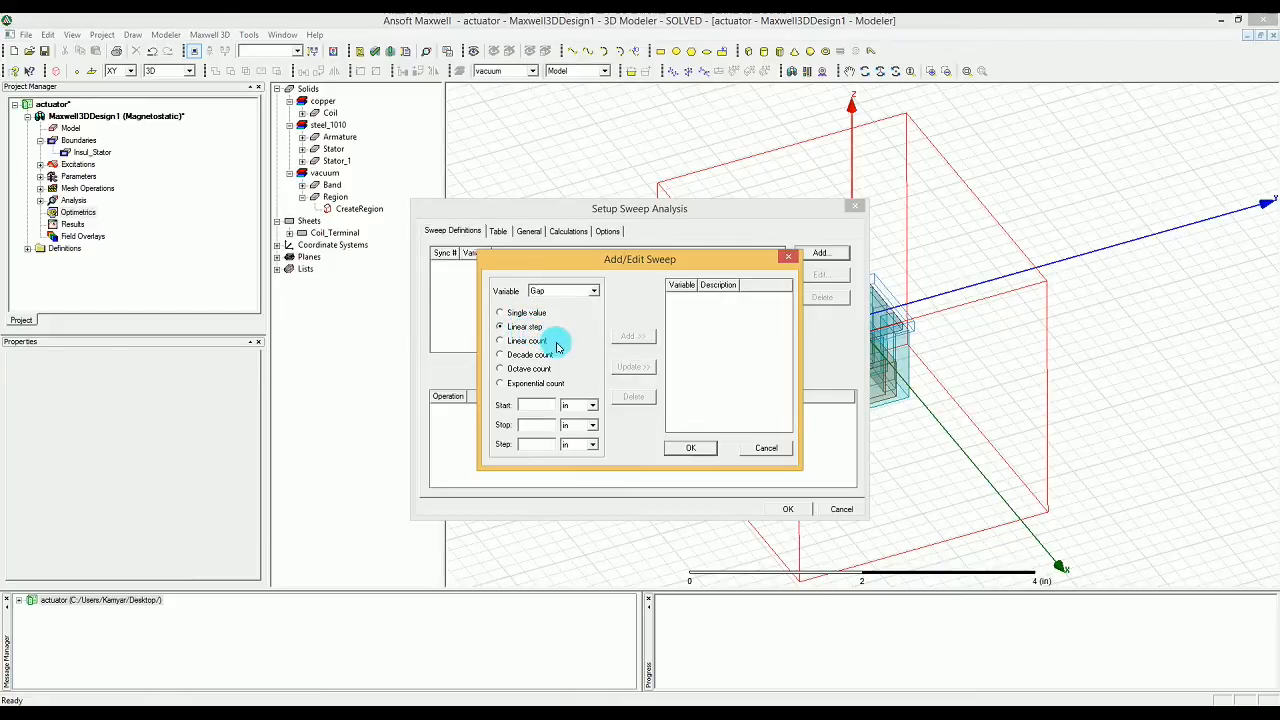
click(540, 405)
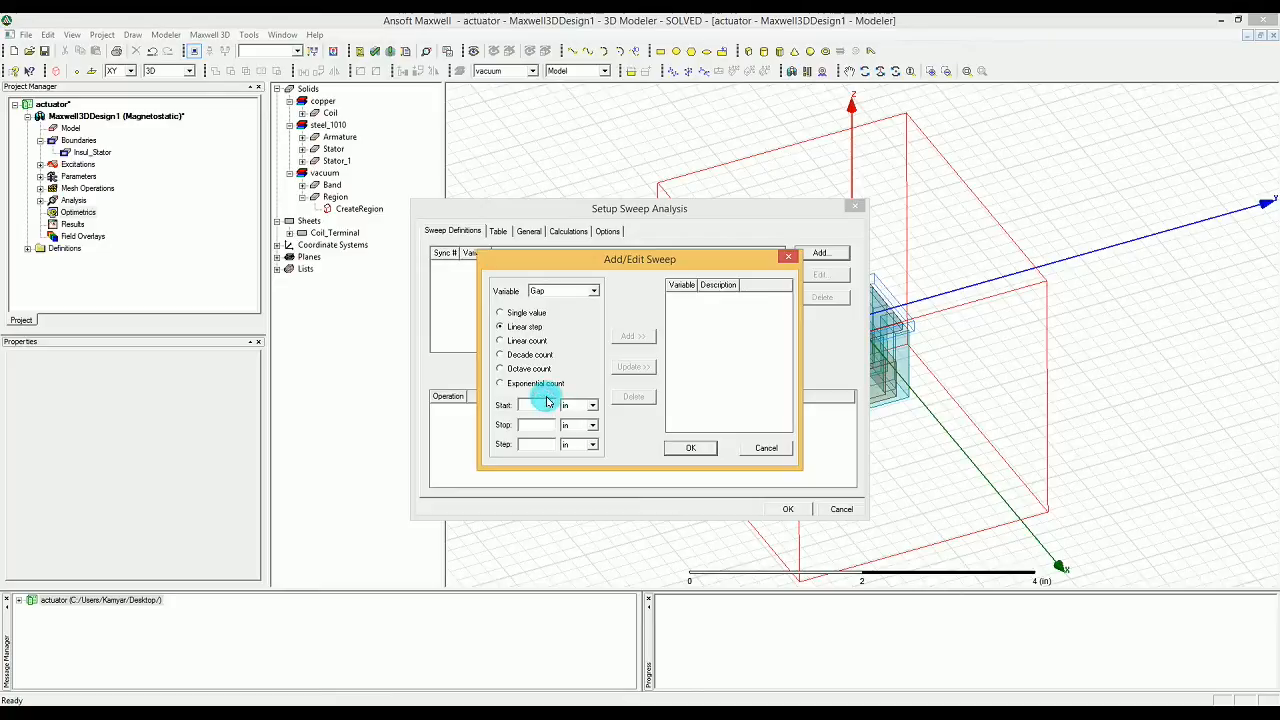
text(0)
click(528, 425)
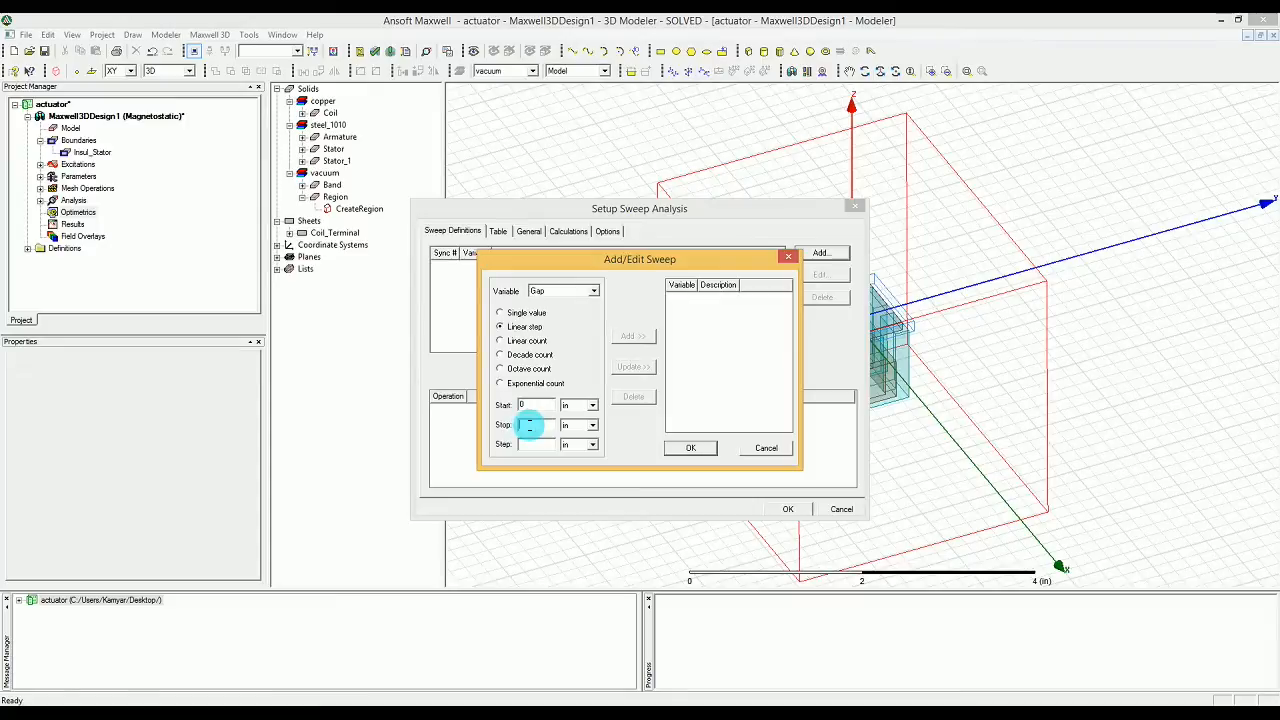
text(0.06)
Step: Set the Gap sweep's step to 0.0005 in and add the sweep to the list
click(537, 441)
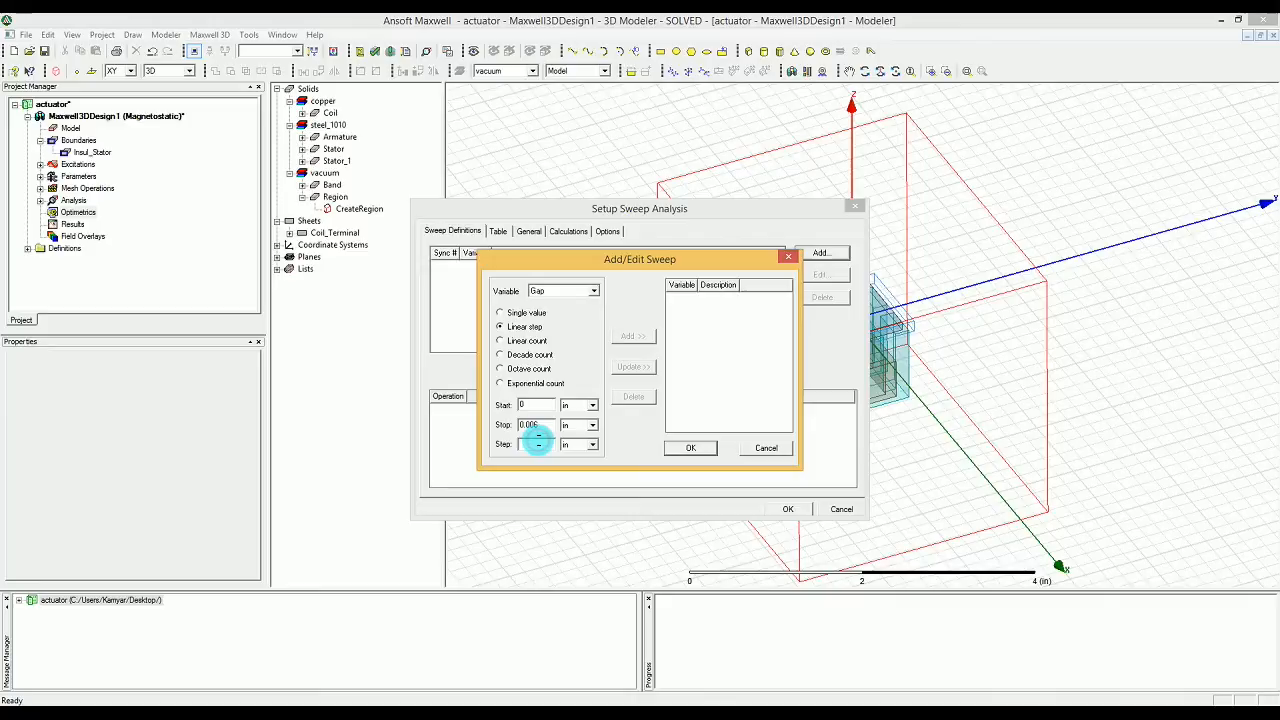
text(0.0)
text(1)
key(BackSpace)
text(0)
click(538, 441)
text(05)
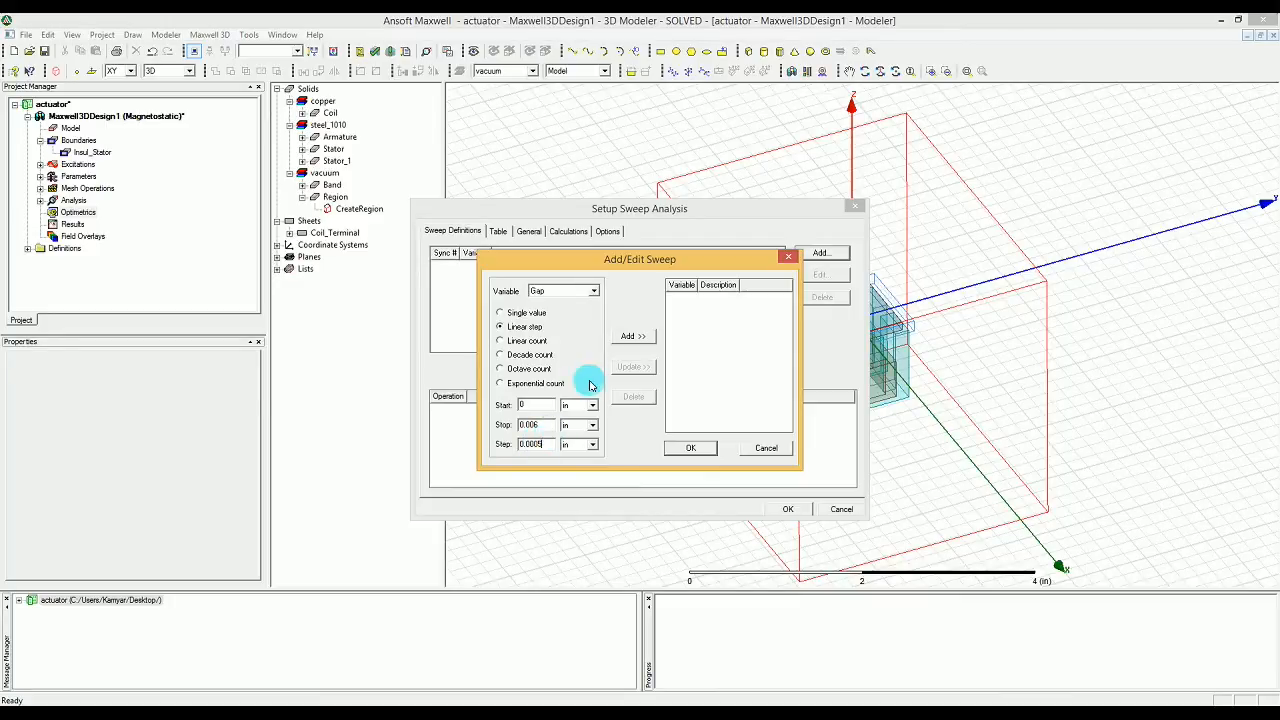
click(621, 338)
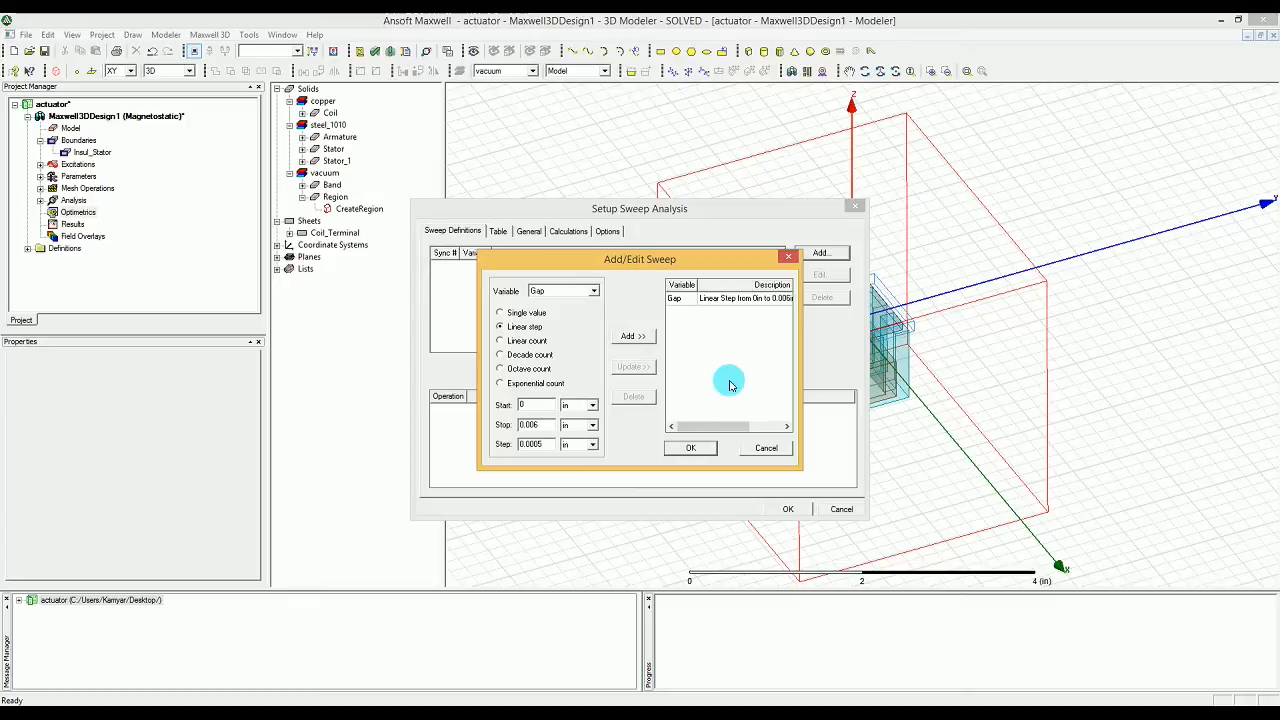
Step: Add a single-value sweep entry of -1 A for the variable Amp_turn
click(556, 291)
click(553, 313)
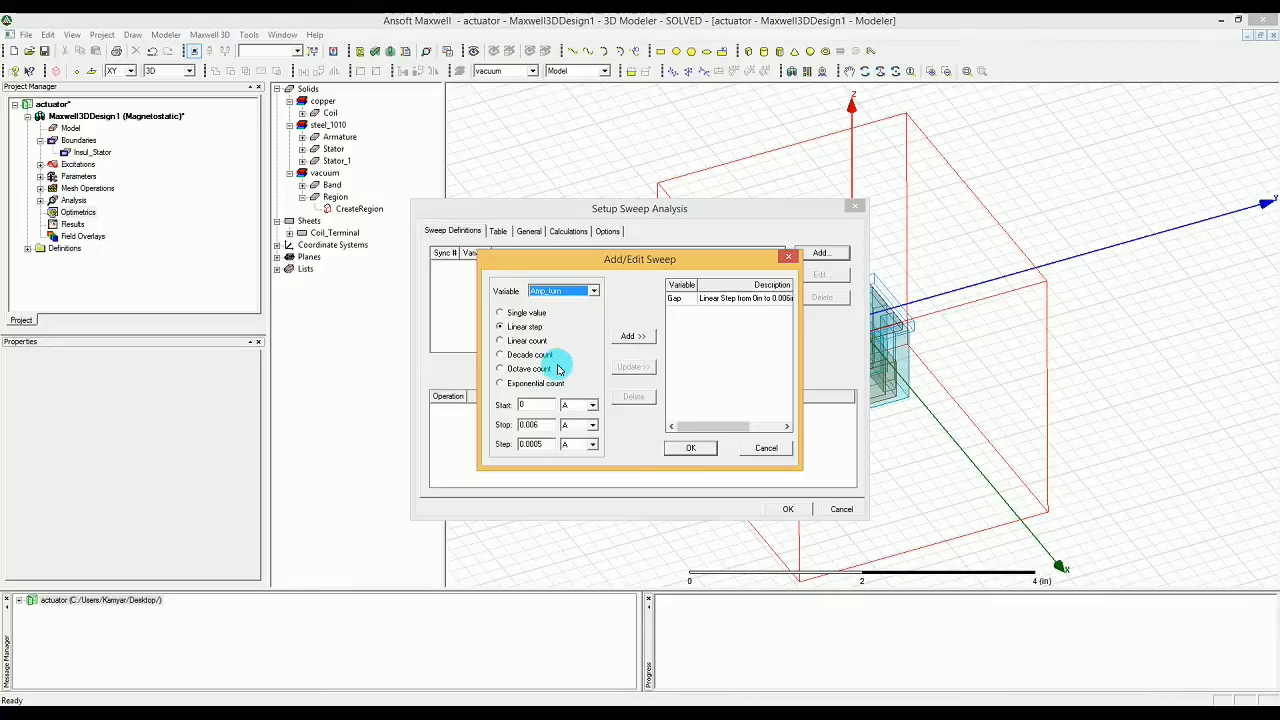
click(509, 317)
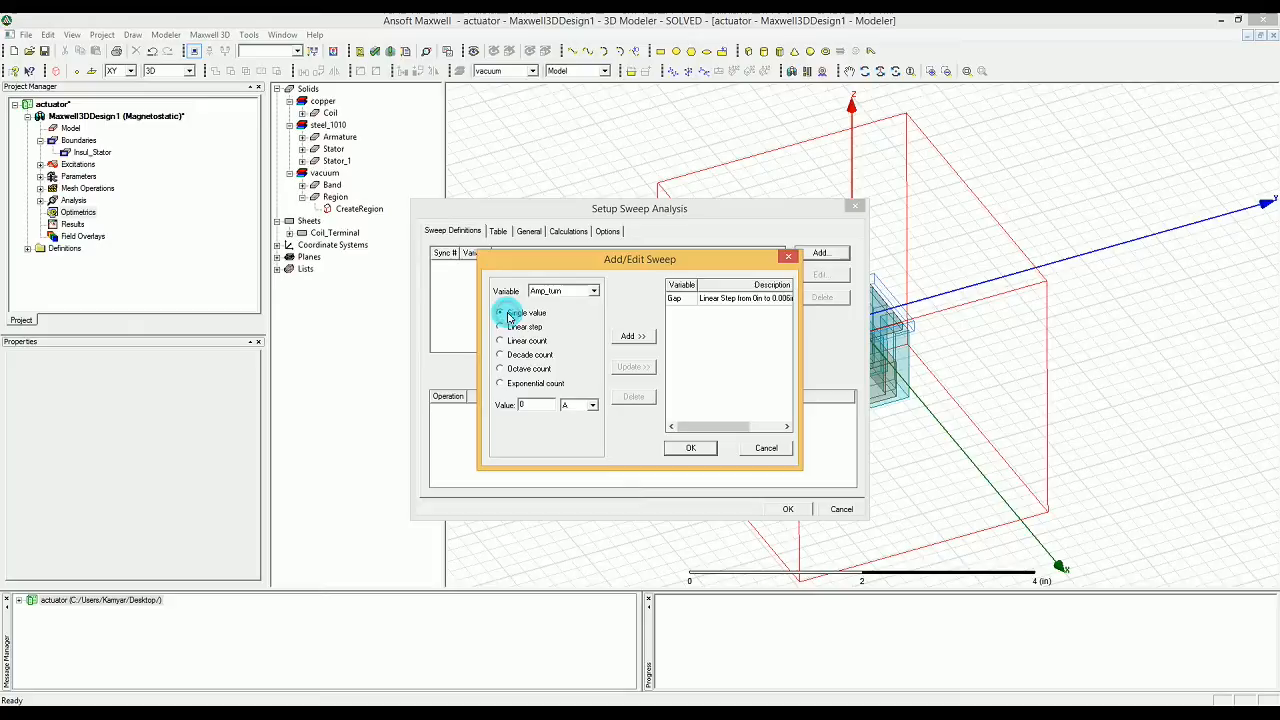
double_click(525, 403)
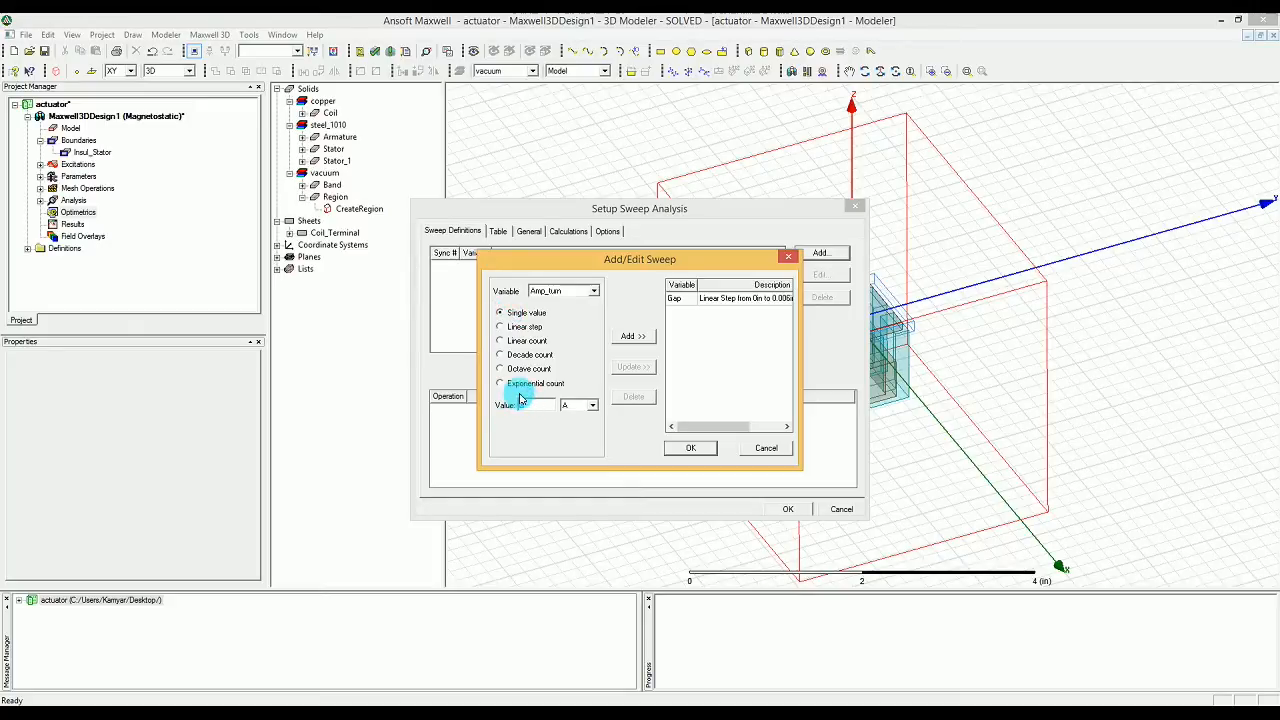
text(1)
click(520, 399)
click(631, 340)
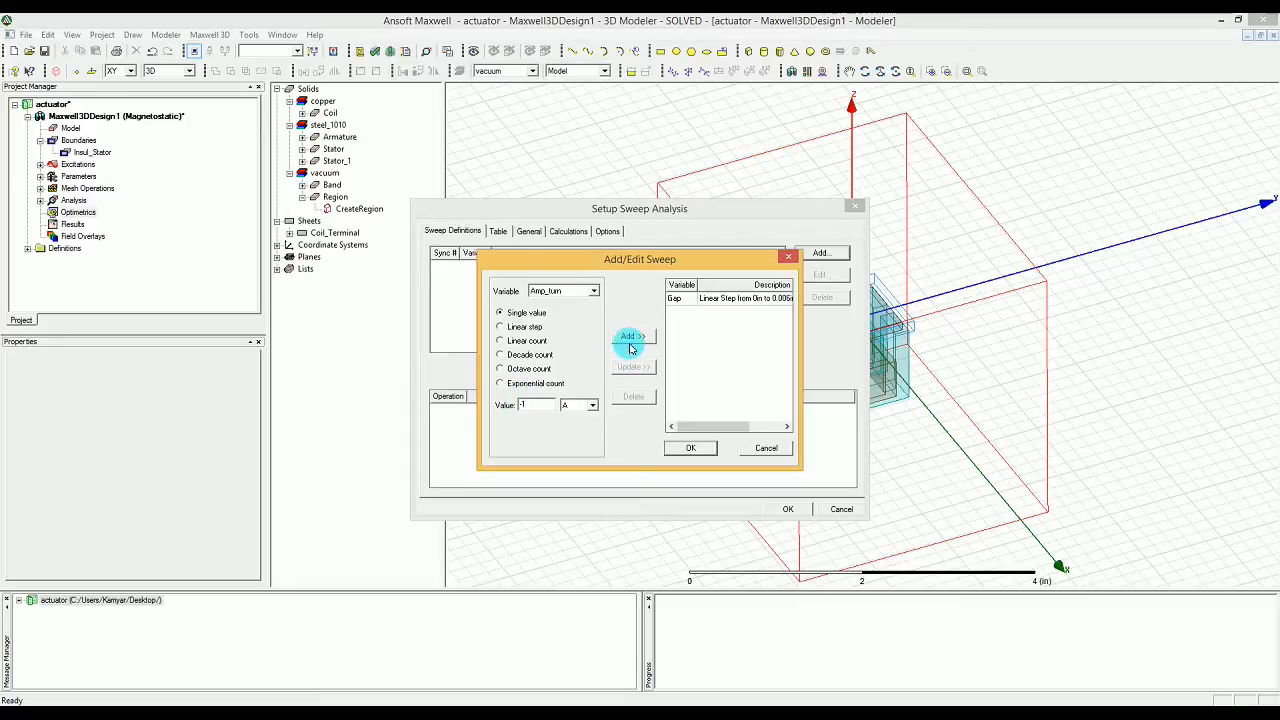
click(630, 339)
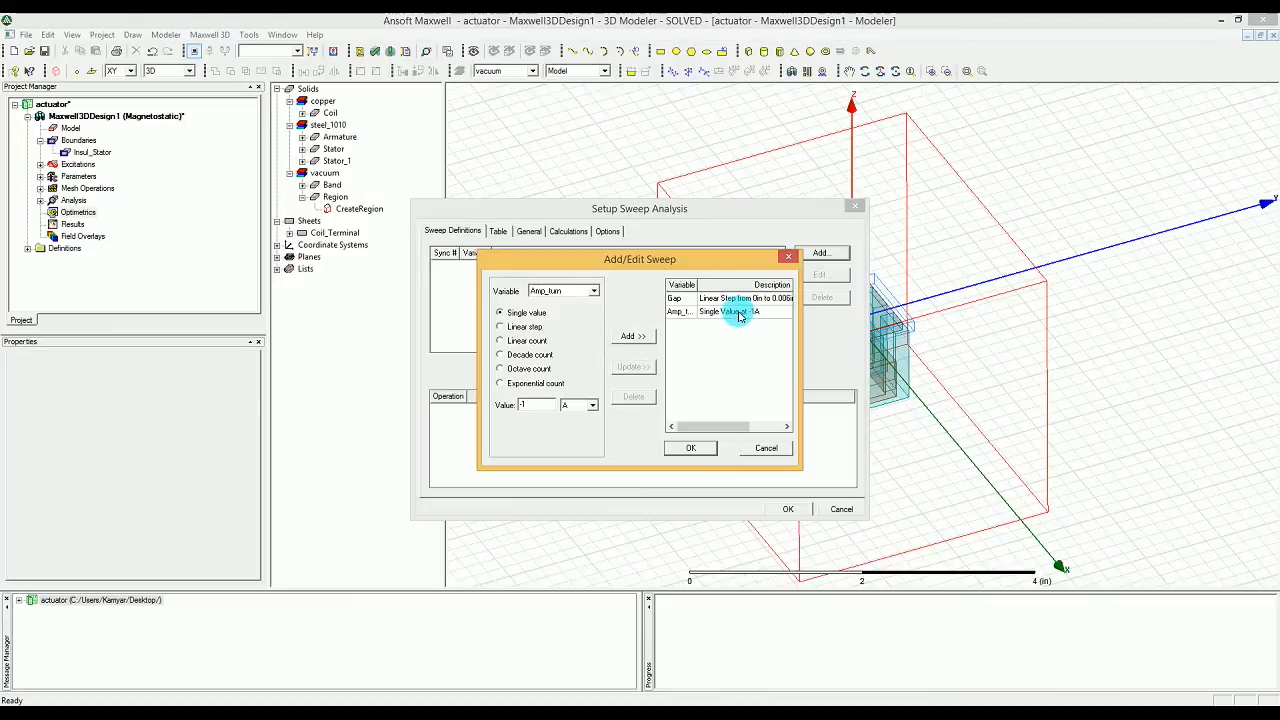
Step: Add single Amp_turn values of 330 A and 661 A to the sweep list
mouse_move(524, 407)
mouse_down()
mouse_move(503, 404)
mouse_move(515, 408)
mouse_up()
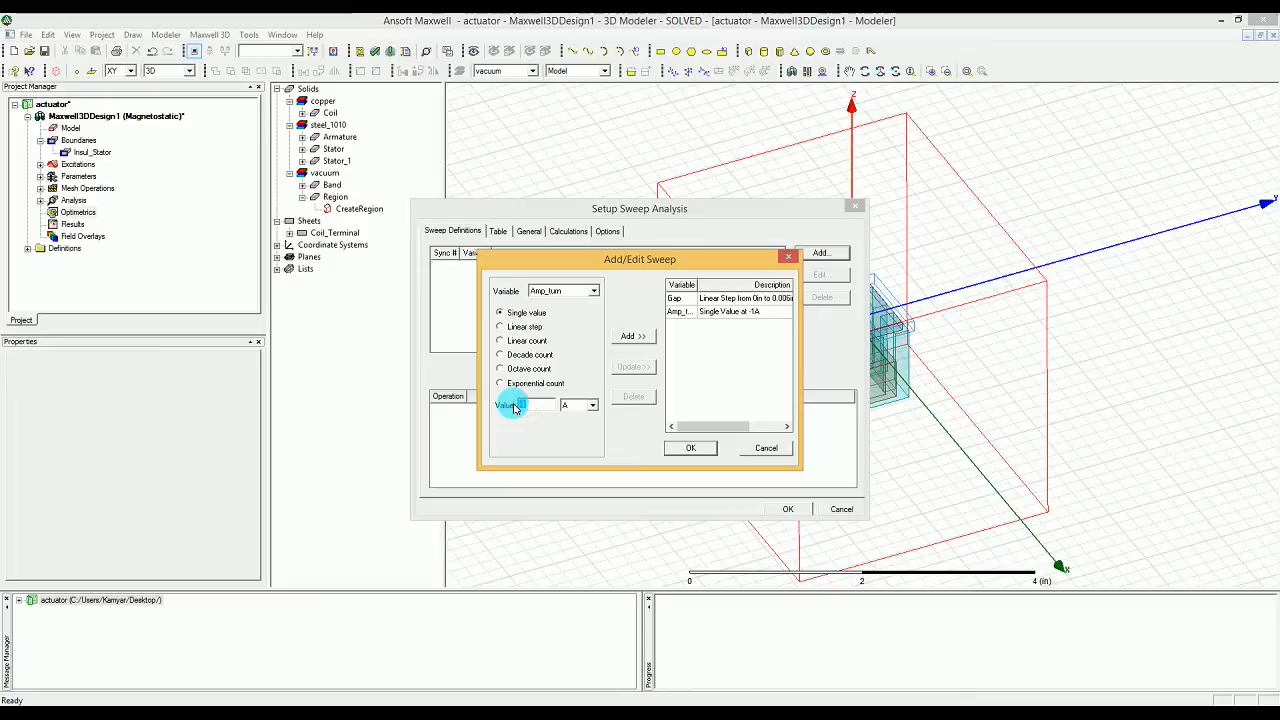
text(330)
click(632, 338)
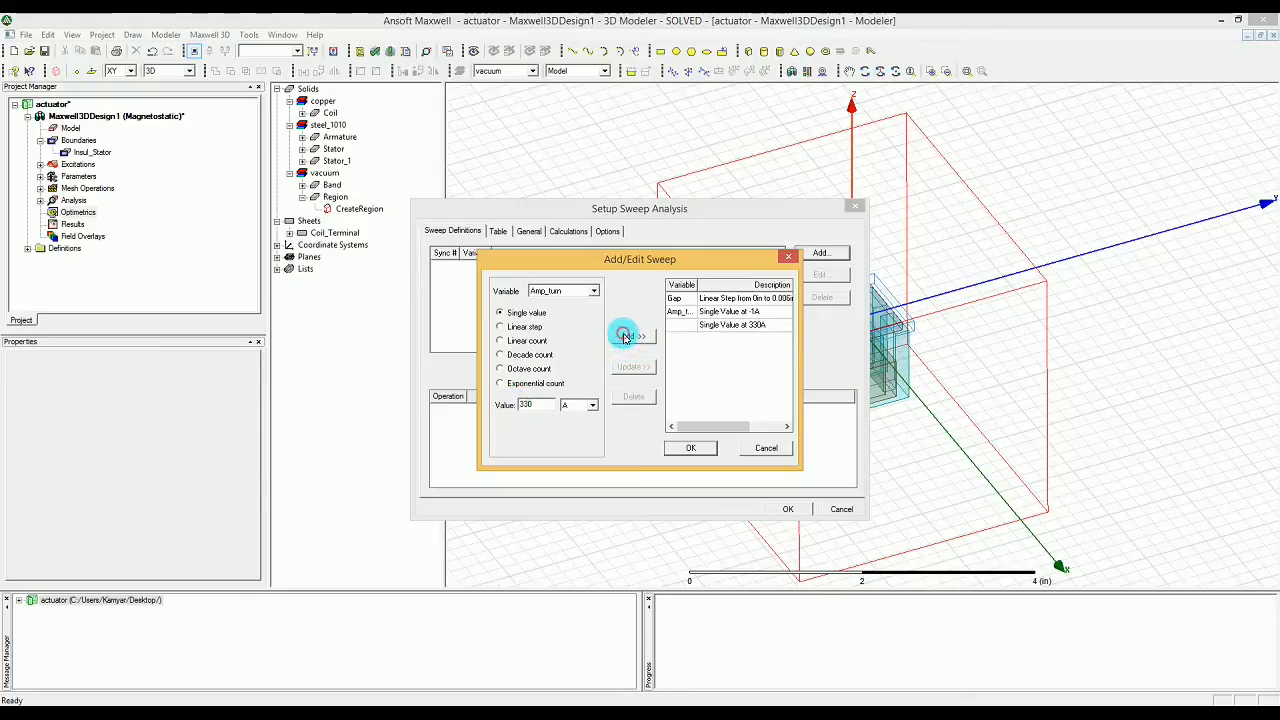
double_click(526, 404)
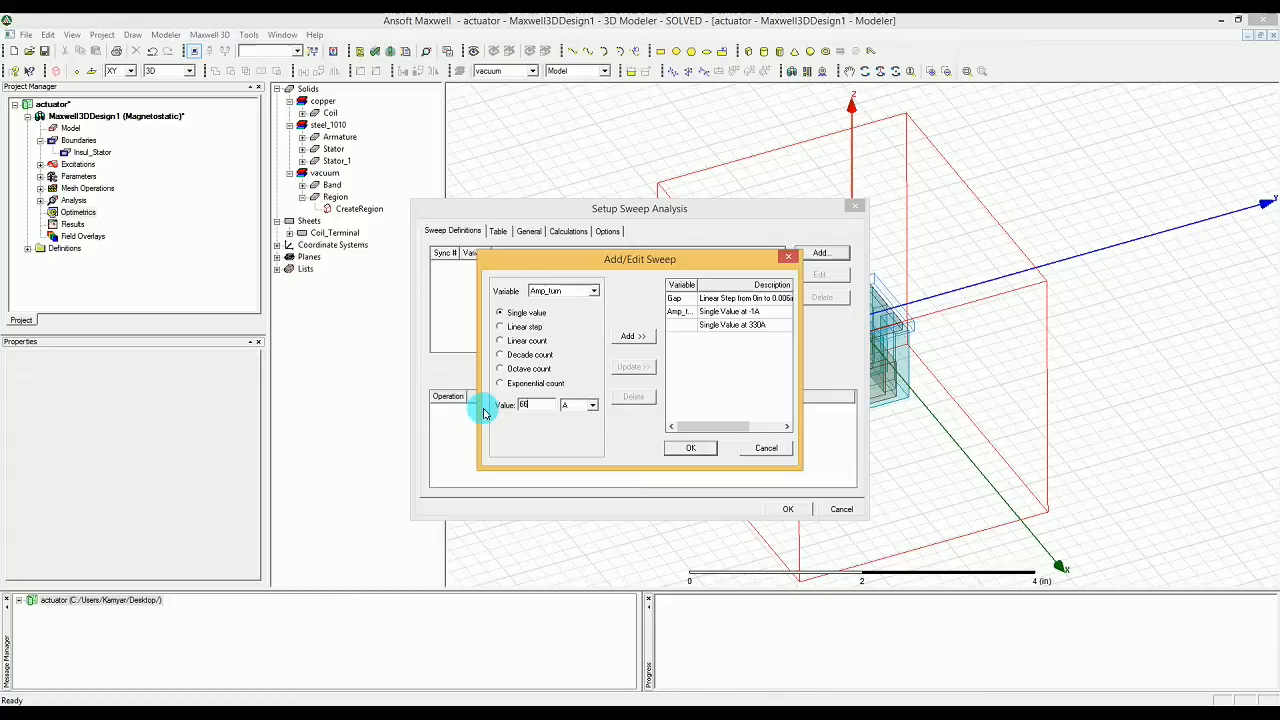
text(661)
click(629, 337)
Step: Add a single Amp_turn value of 995 A and accept the sweep definitions
drag(538, 403, 493, 409)
text(995)
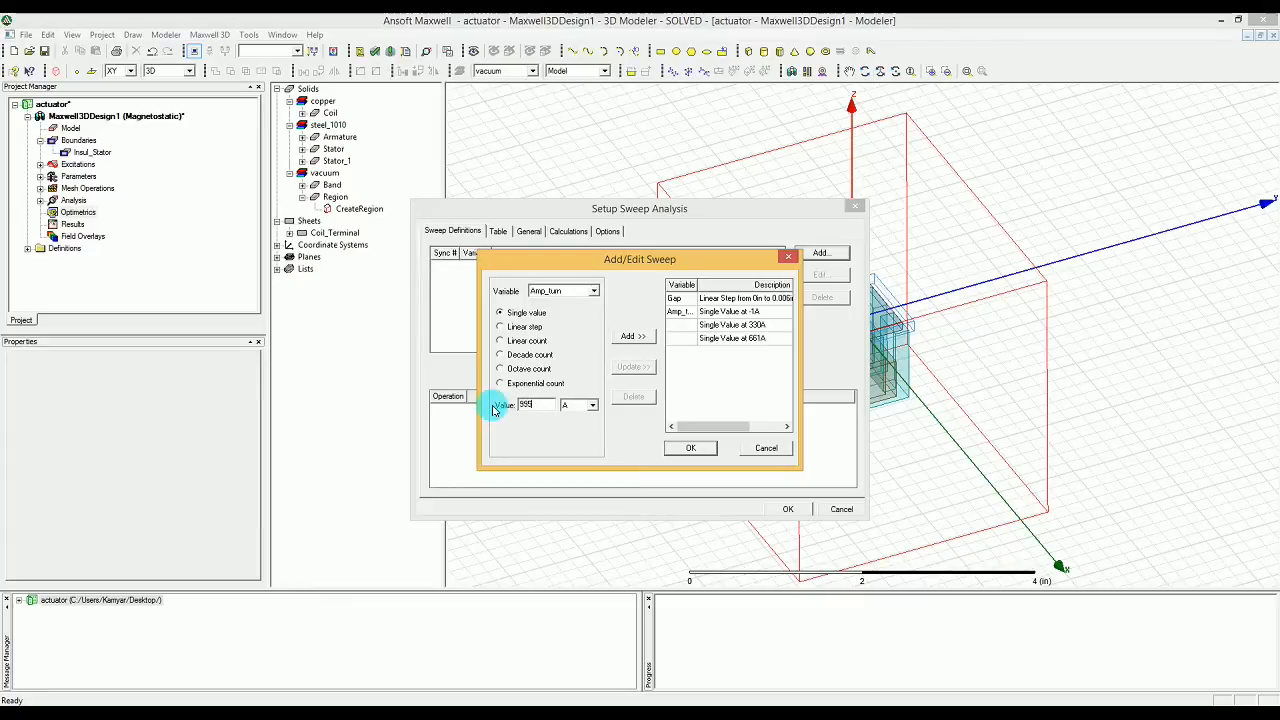
click(627, 336)
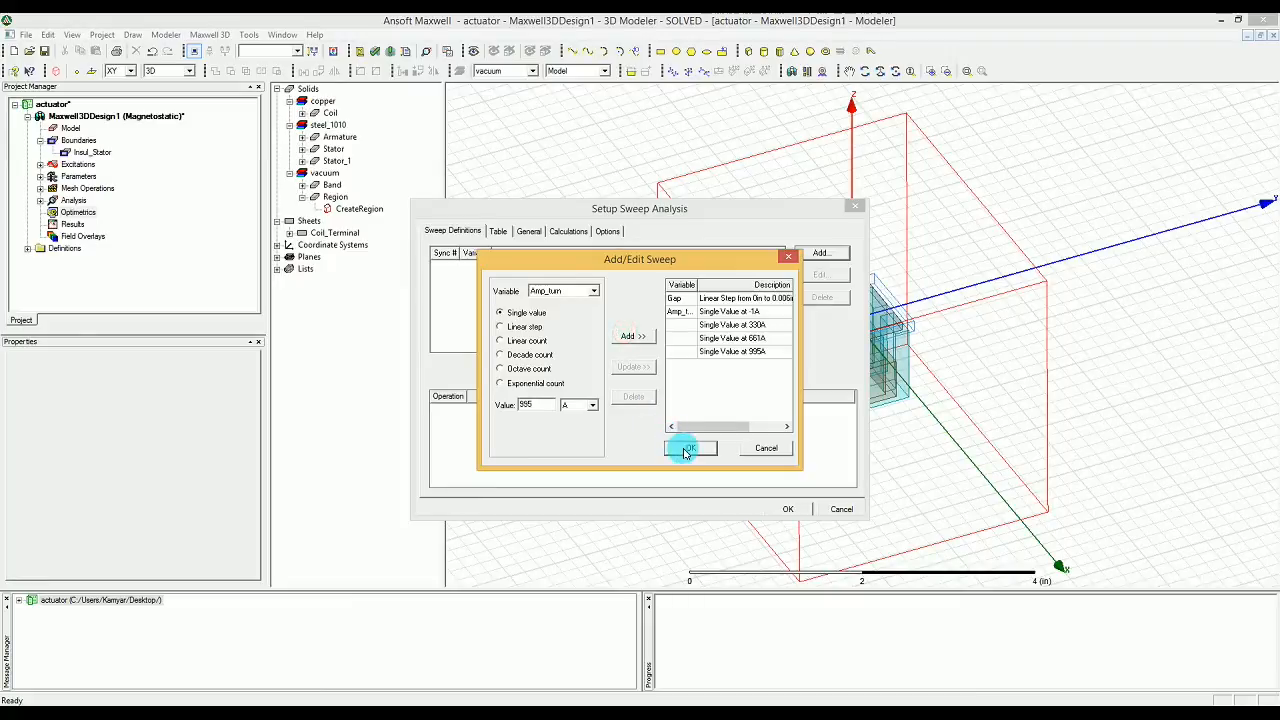
drag(798, 399, 956, 400)
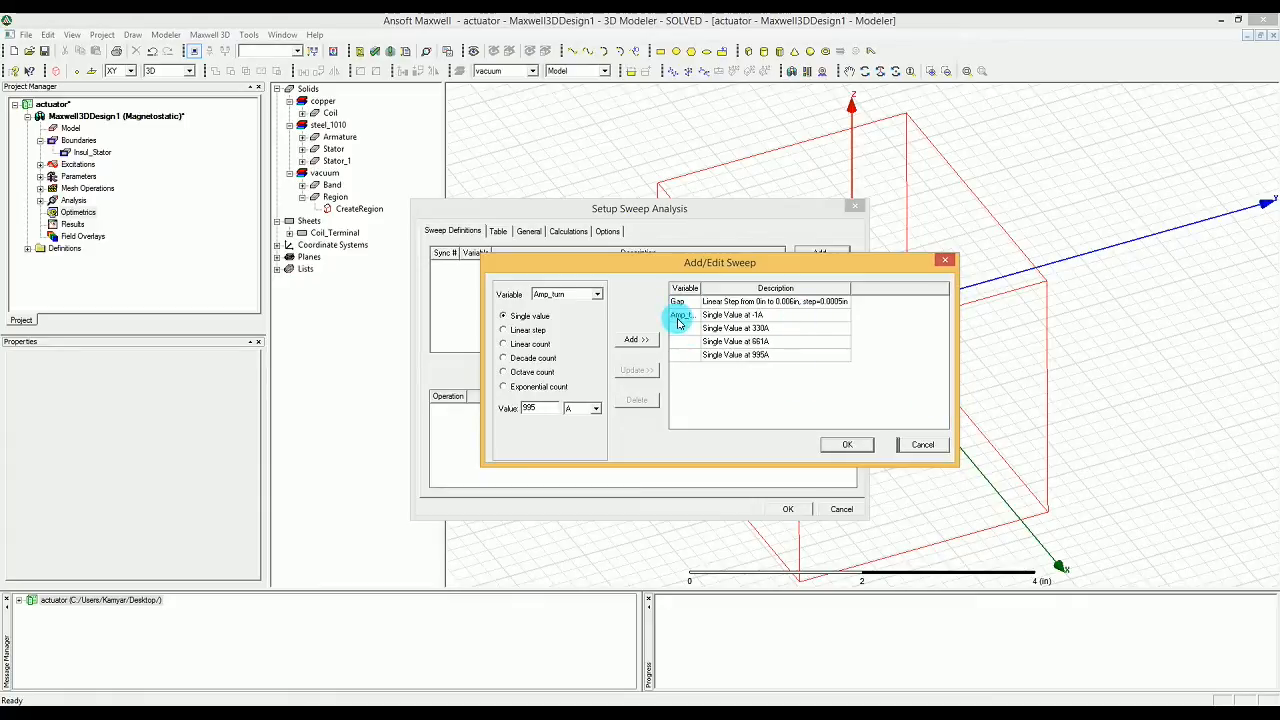
click(845, 444)
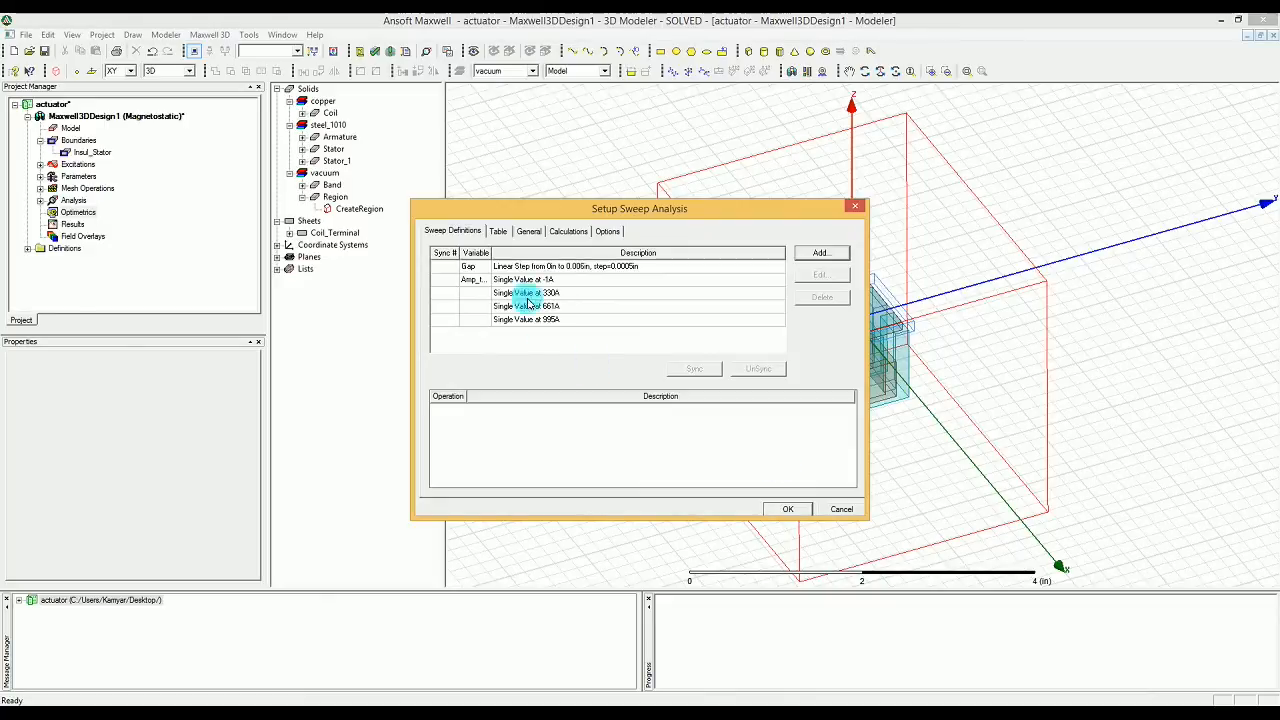
Step: Set up the sweep's calculations with parameter Force1 and add the output variable Mag_Force
click(567, 231)
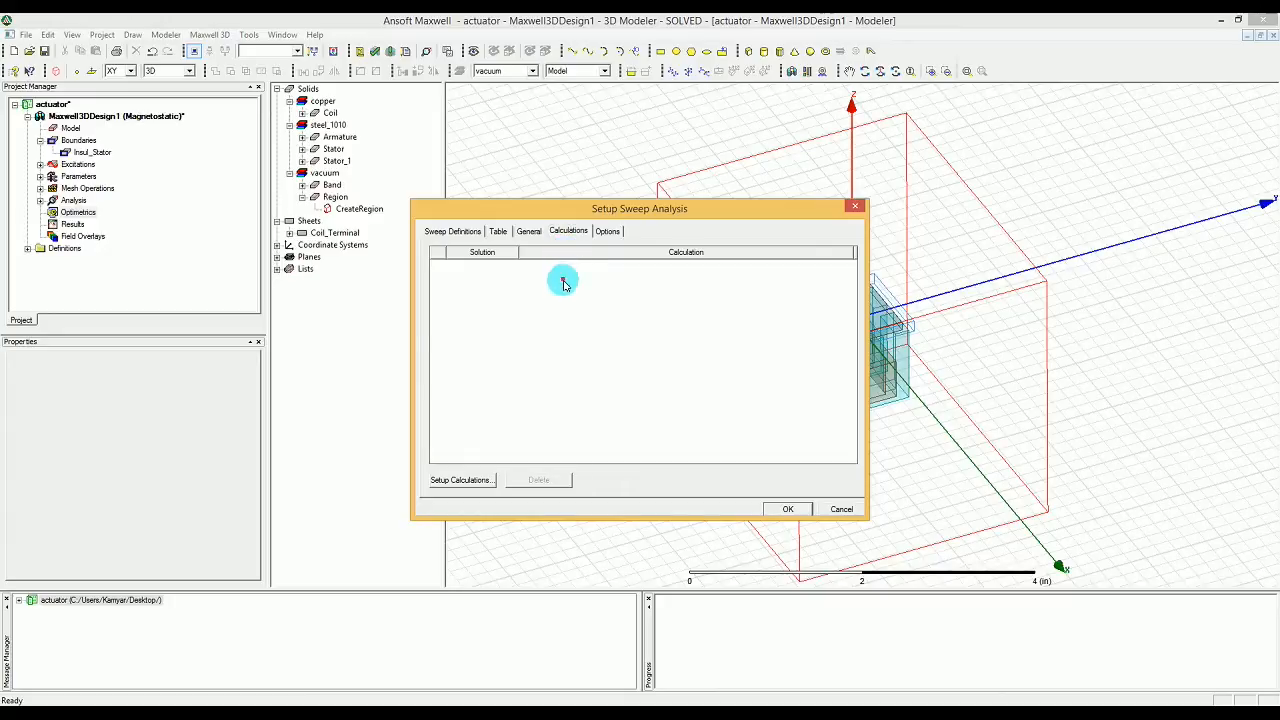
click(476, 483)
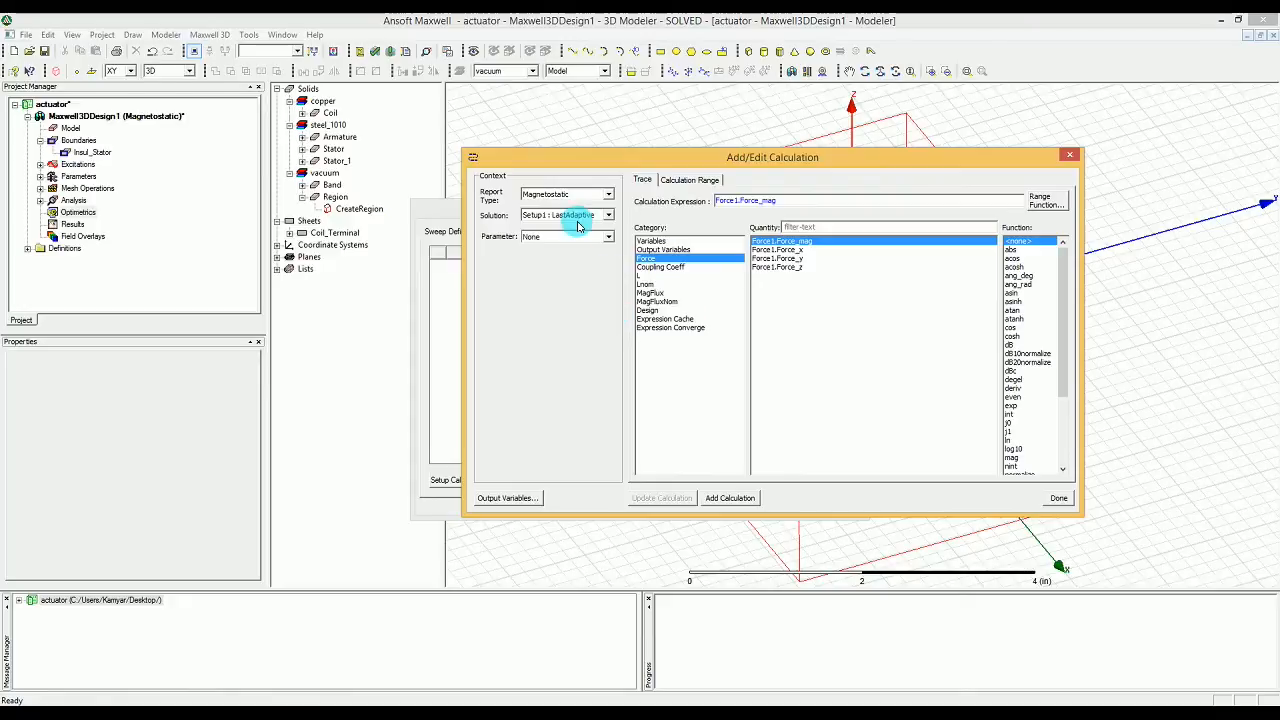
click(583, 237)
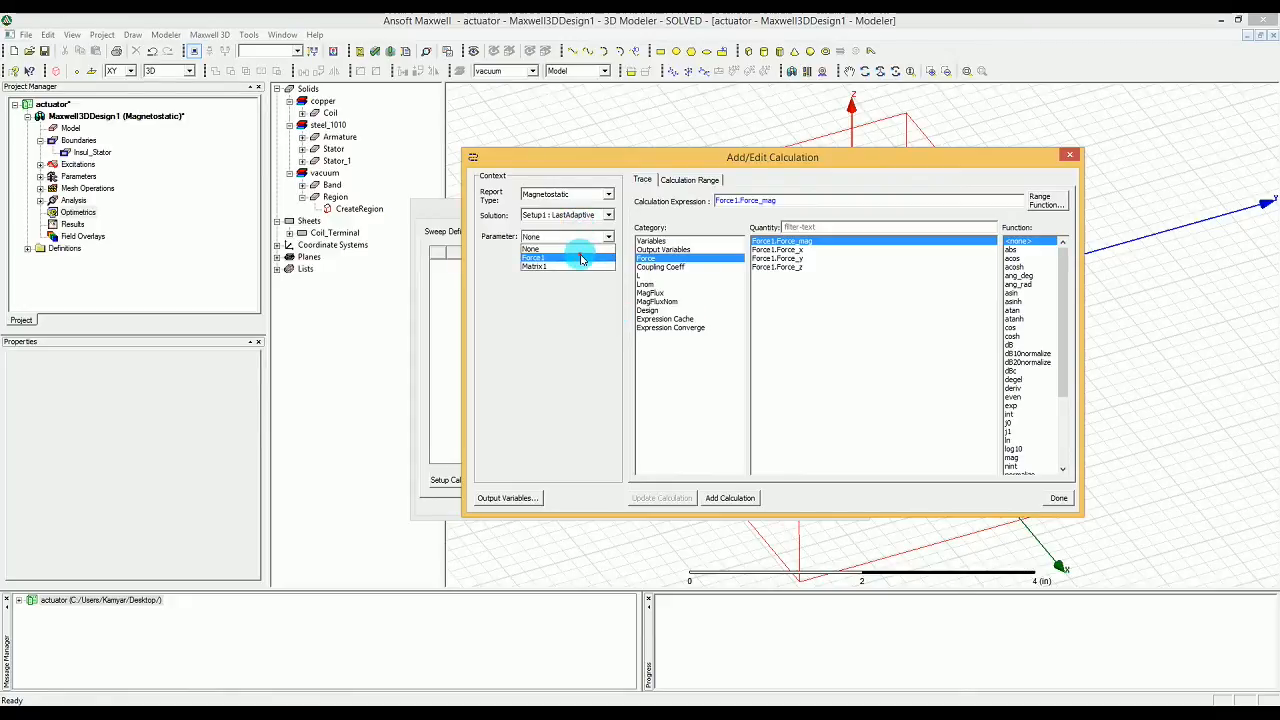
click(580, 257)
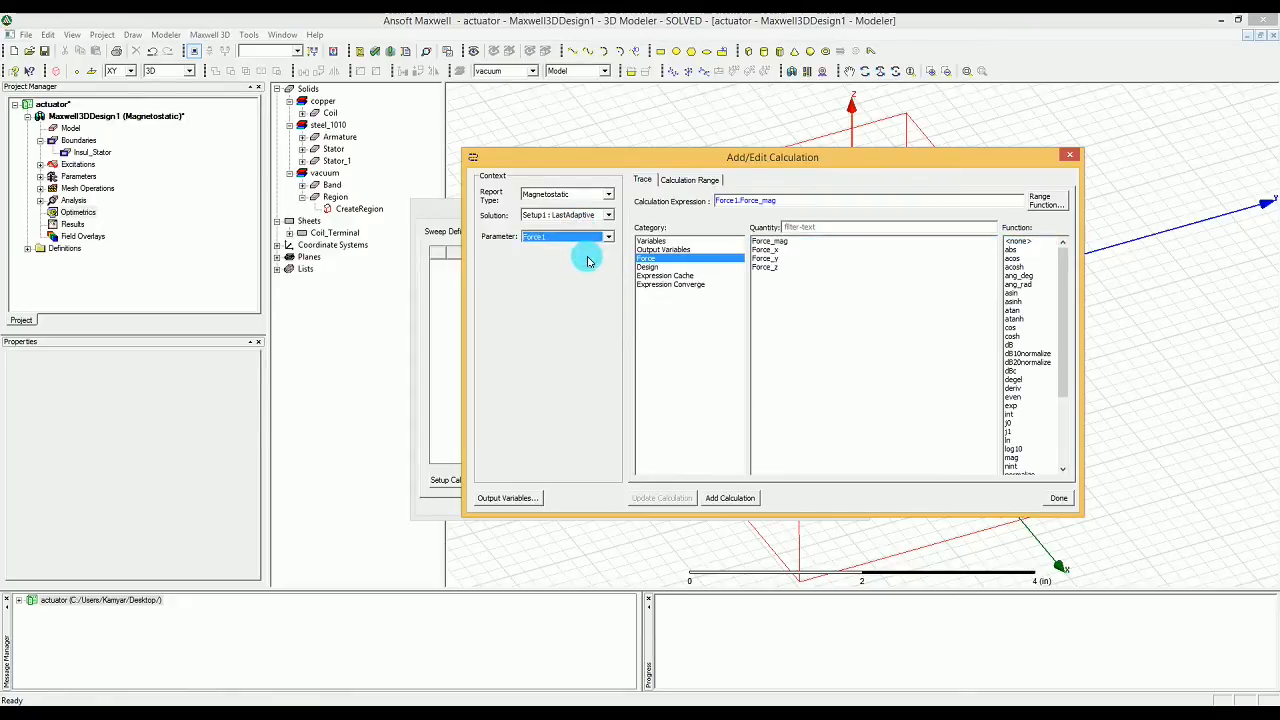
click(668, 249)
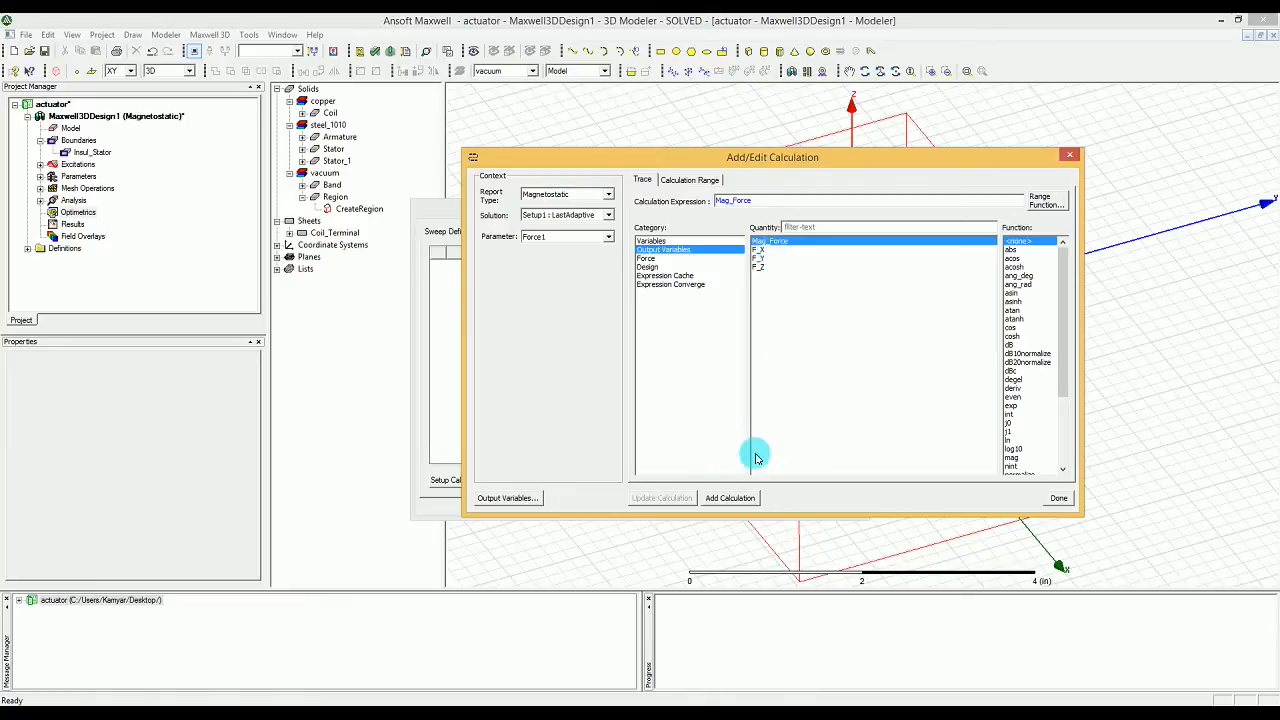
click(720, 499)
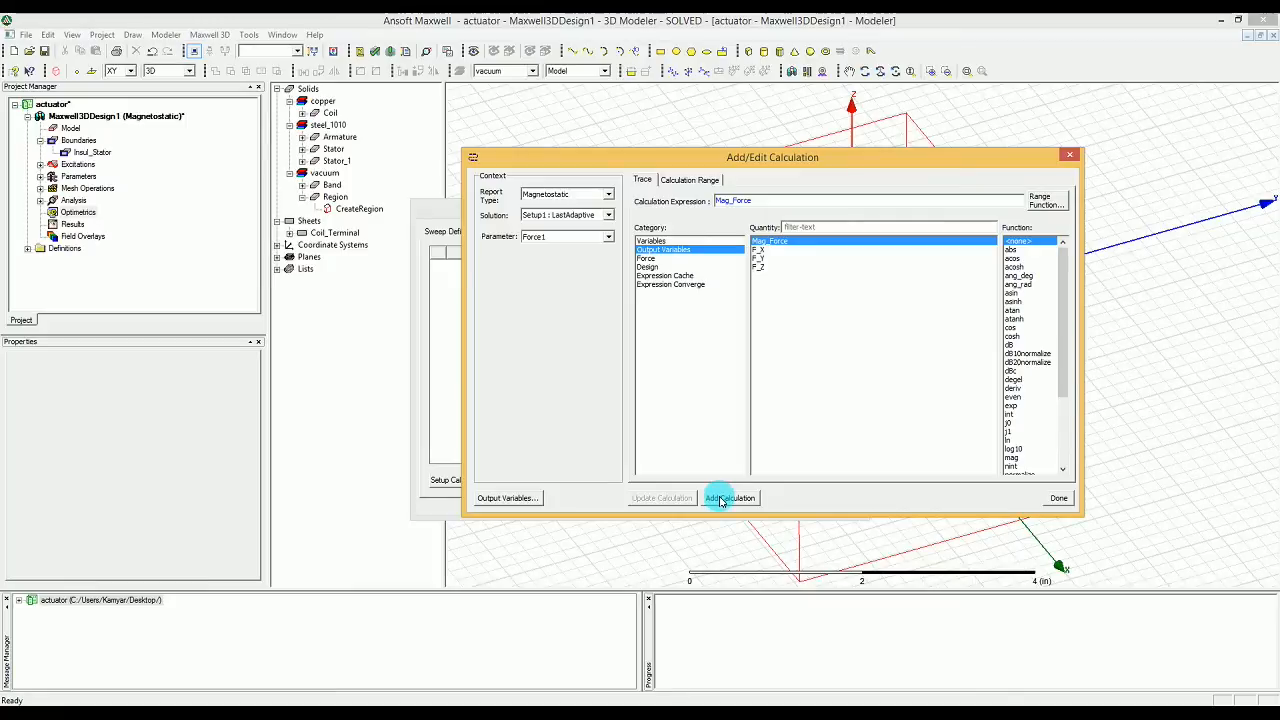
Step: Add the Force1 output variables F_X, F_Y and F_Z as sweep calculations
click(768, 253)
click(738, 497)
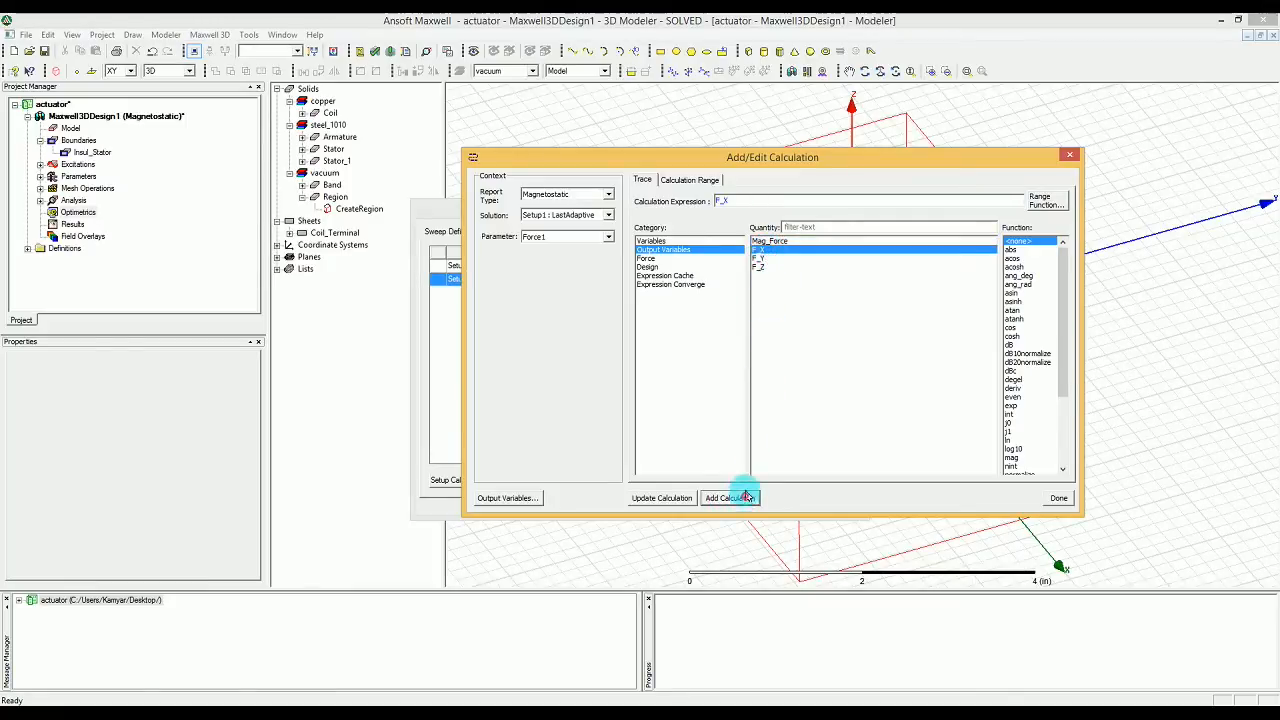
click(794, 258)
click(733, 497)
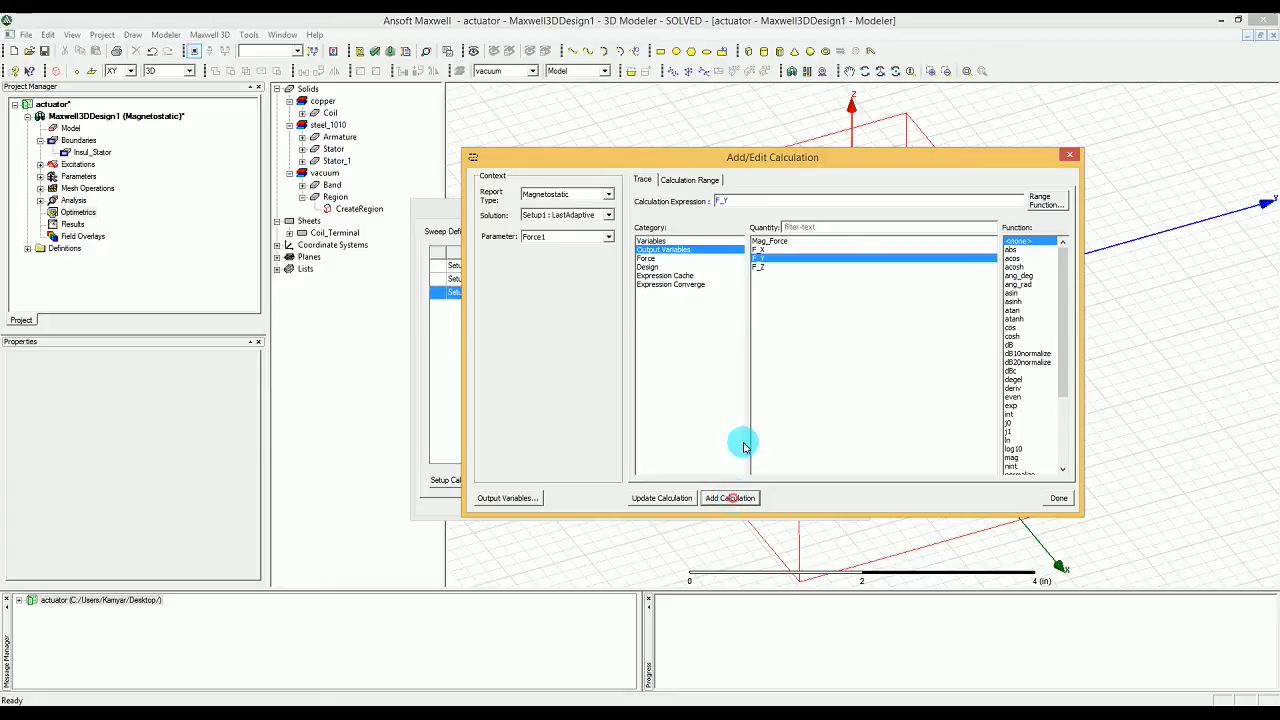
click(768, 265)
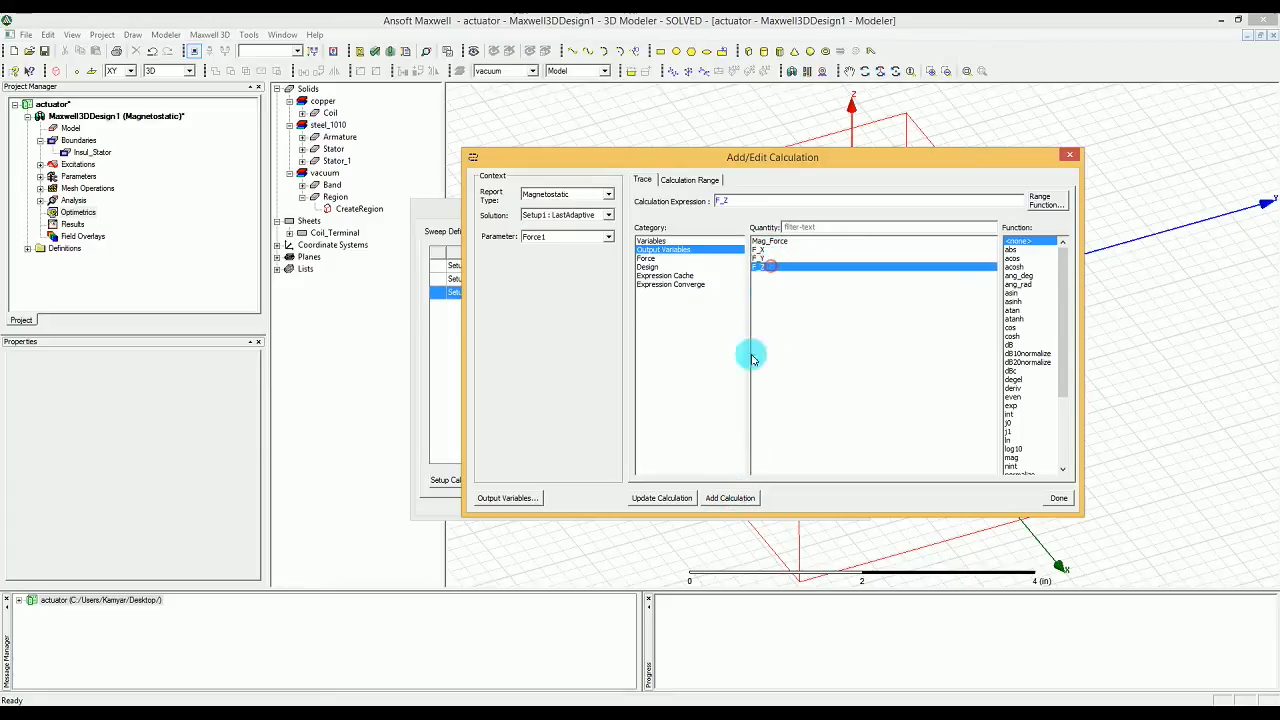
click(733, 497)
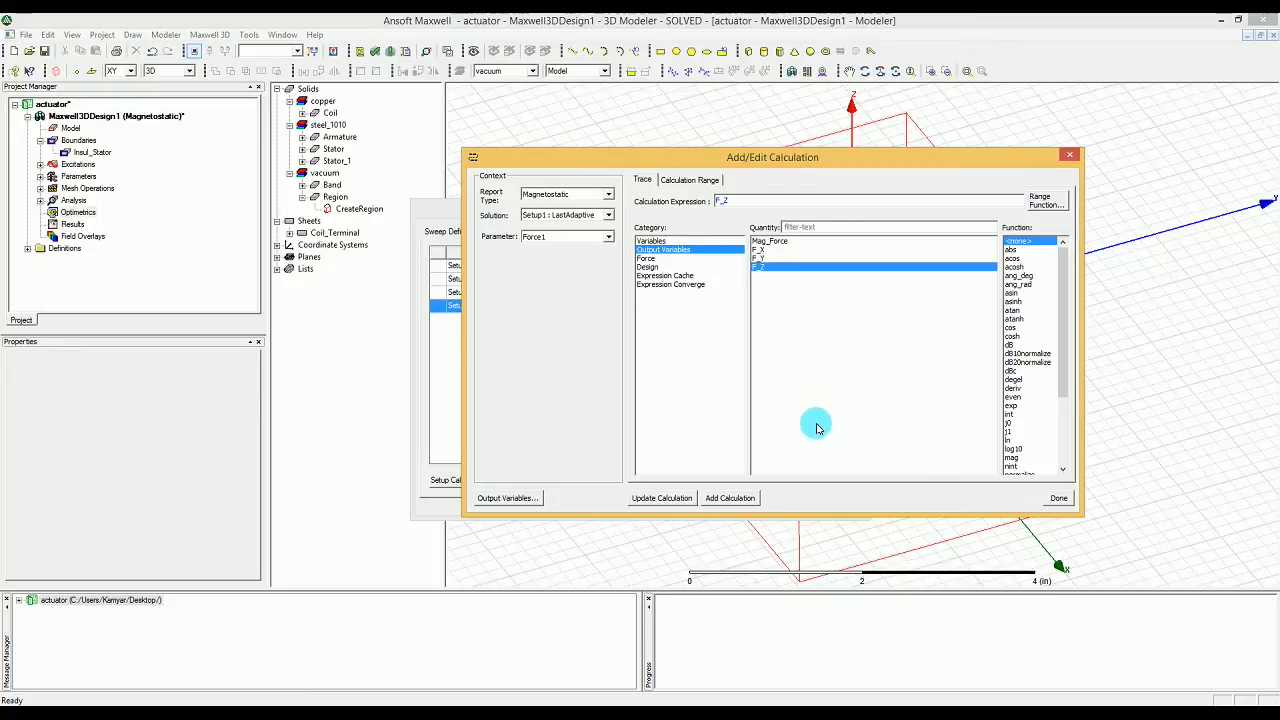
Step: Add the Induct calculation for parameter Matrix1 and accept the sweep setup with copying of geometrically equivalent meshes enabled
click(540, 236)
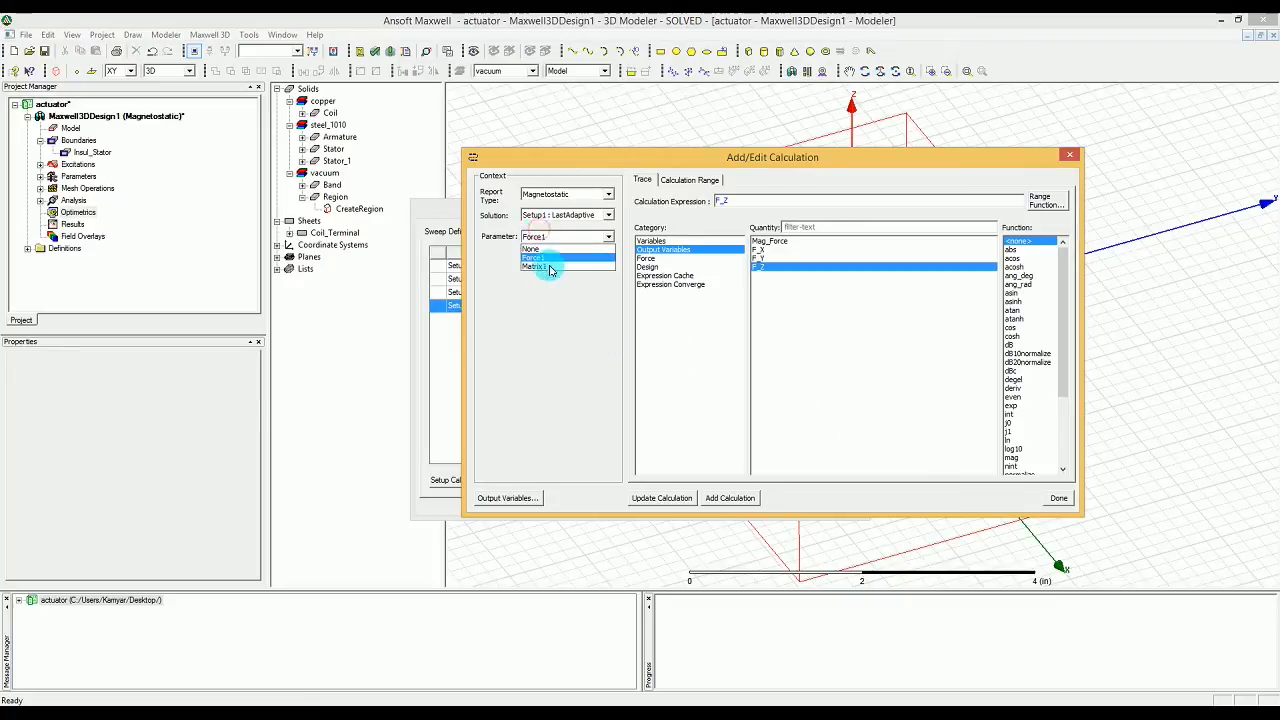
click(548, 268)
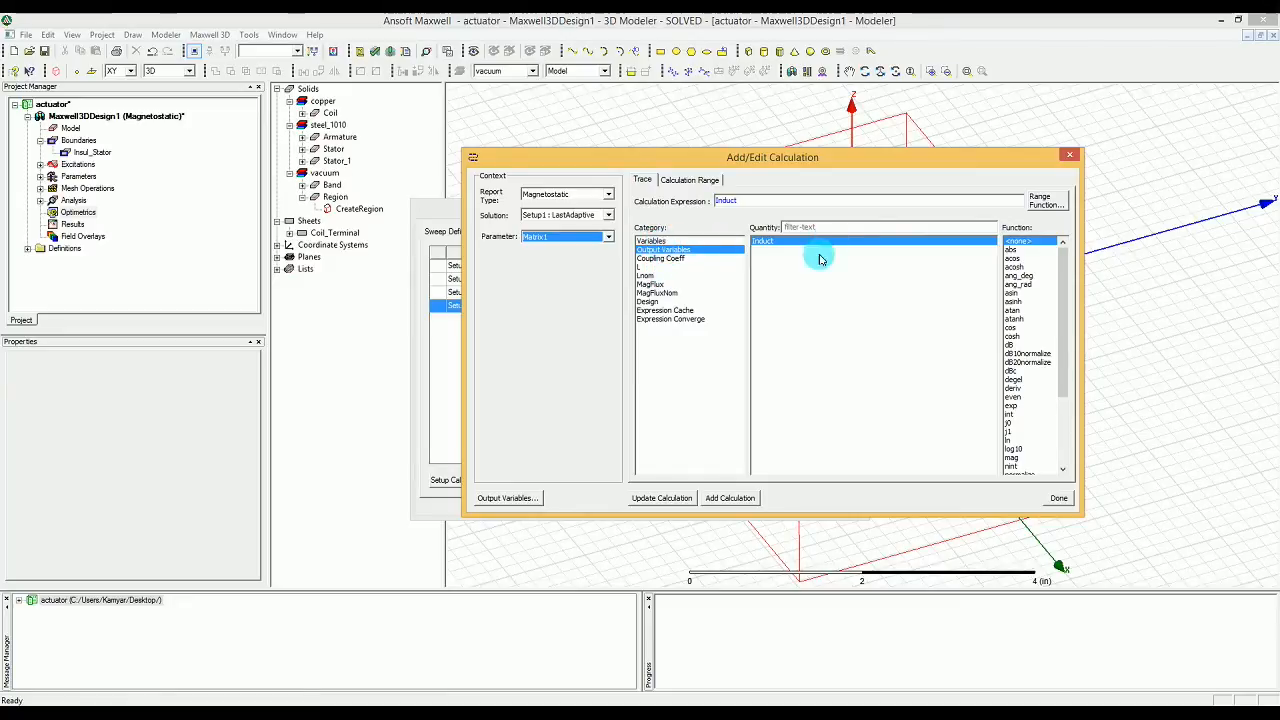
click(710, 497)
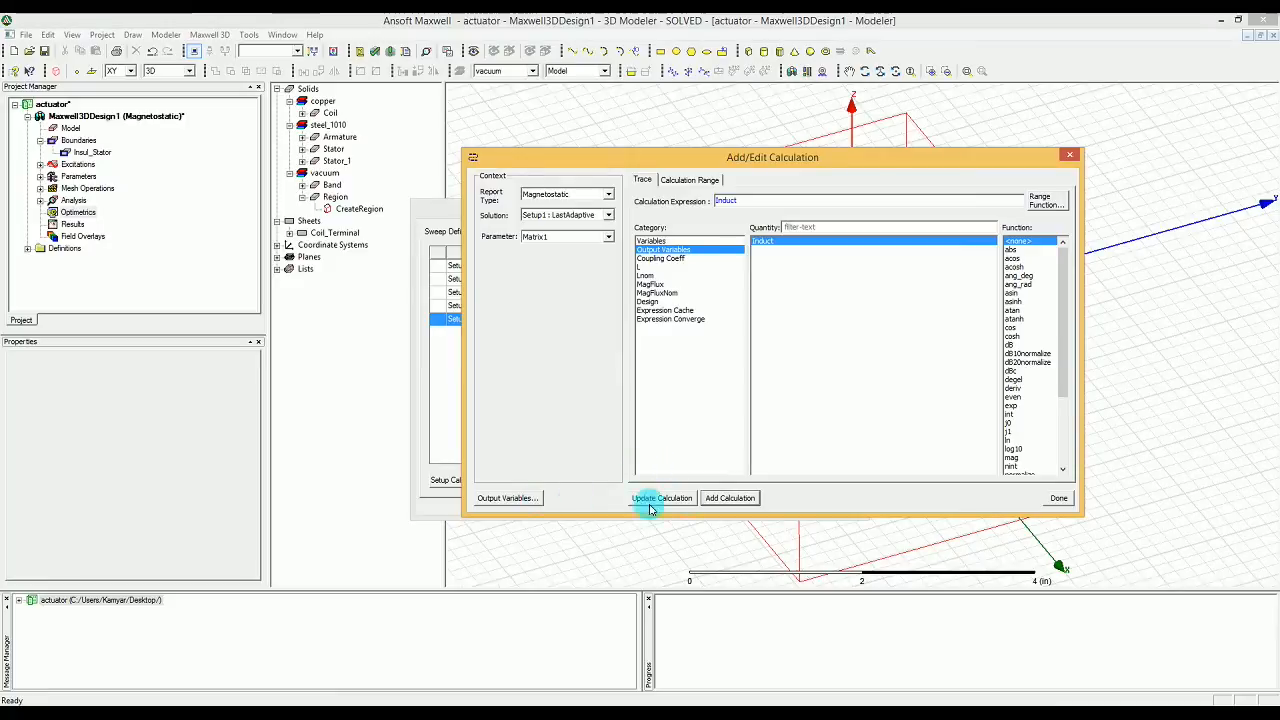
click(1057, 497)
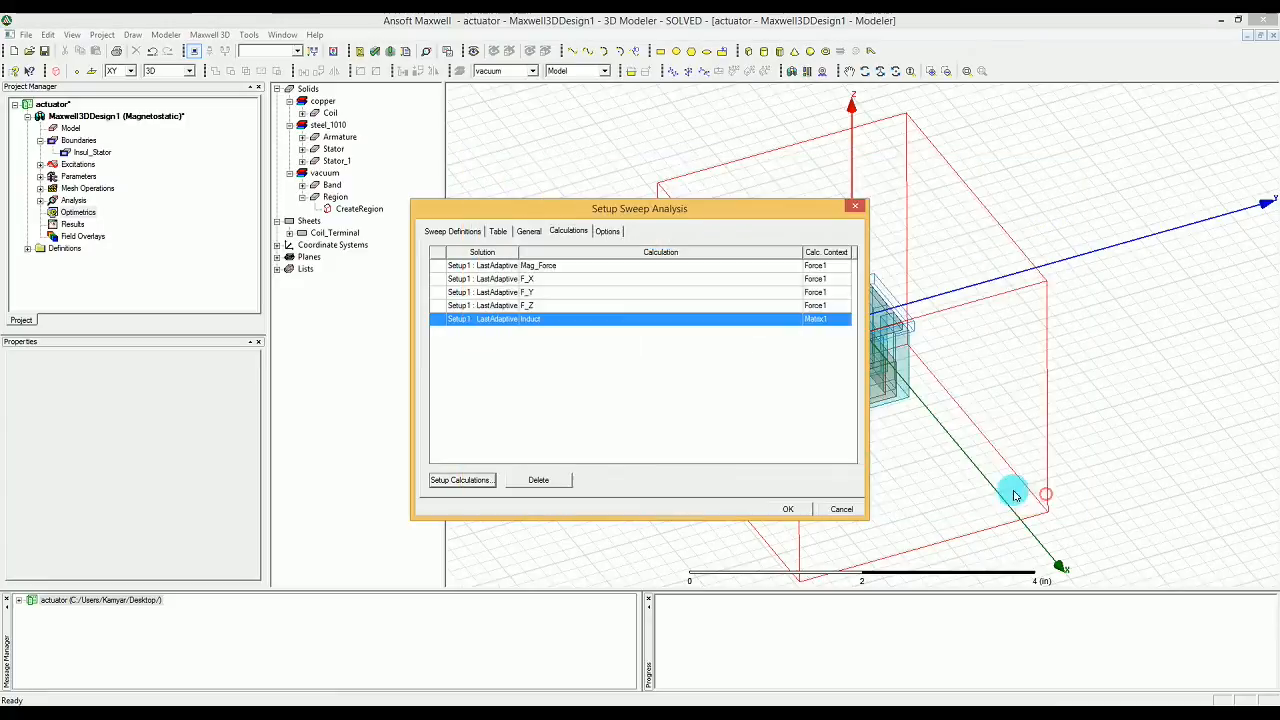
click(606, 234)
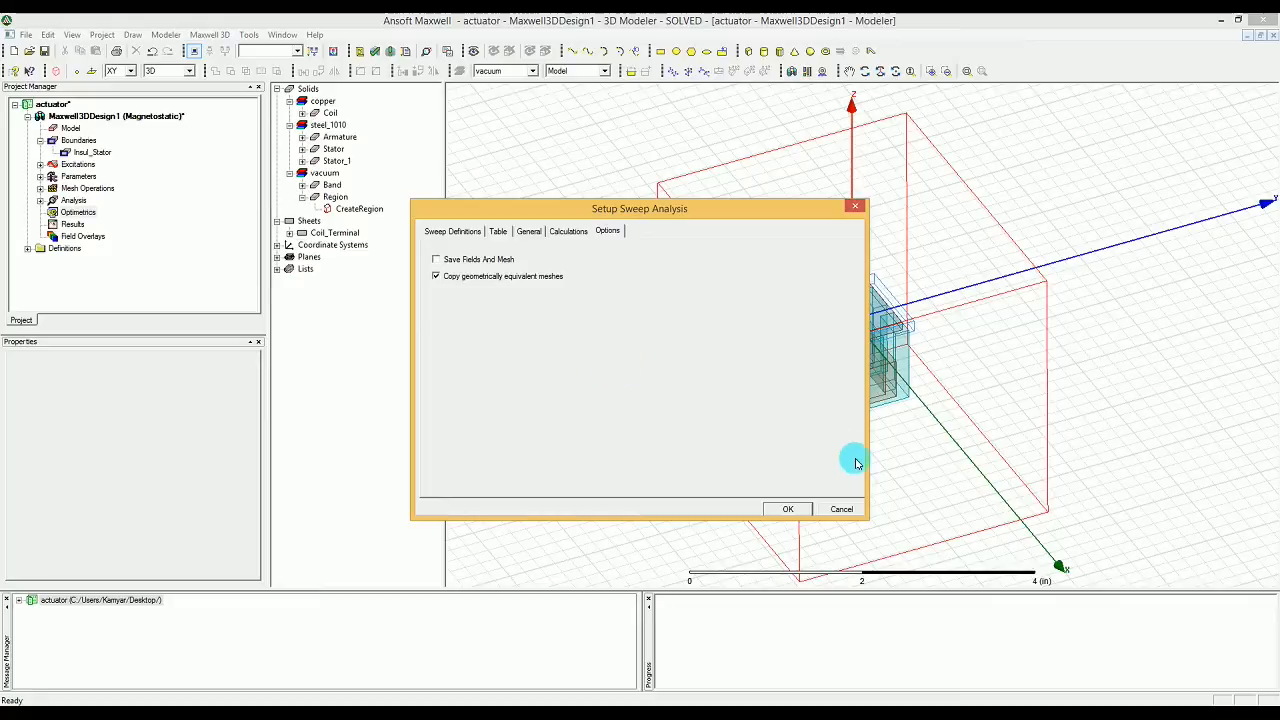
click(789, 509)
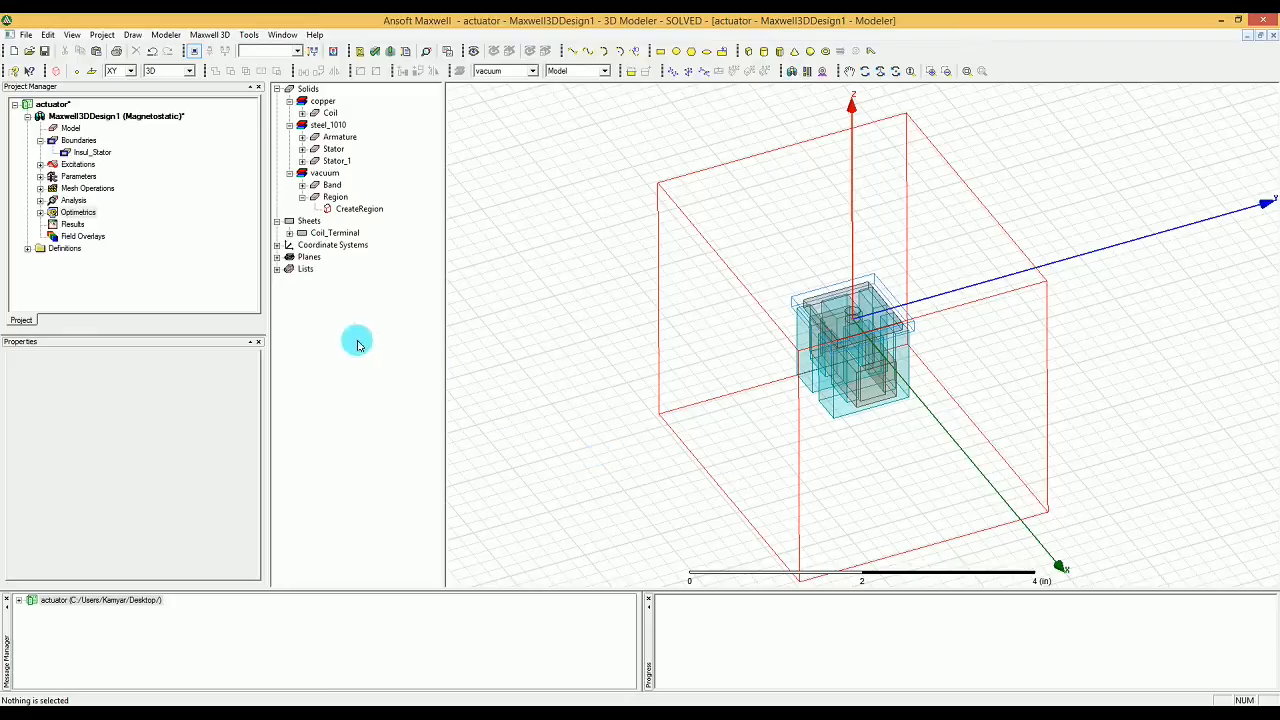
Step: Run the analysis of ParametricSetup1 under Optimetrics
click(41, 213)
click(95, 224)
right_click(90, 226)
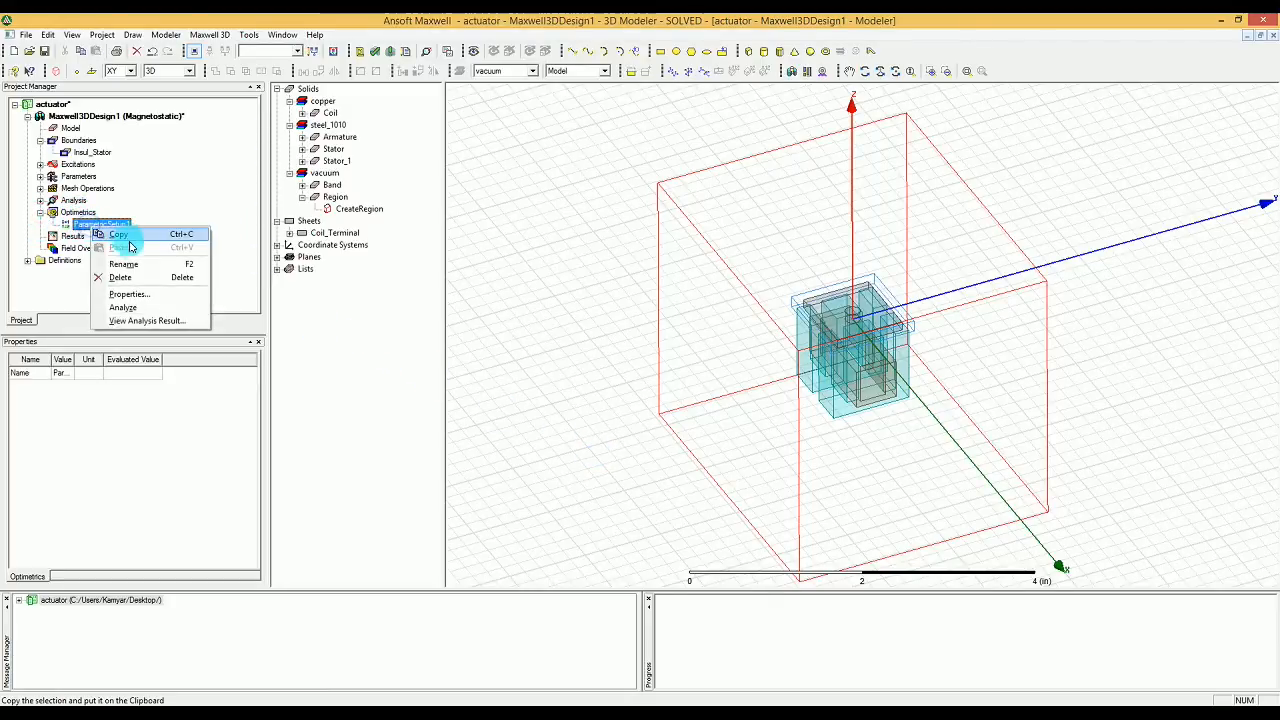
click(157, 310)
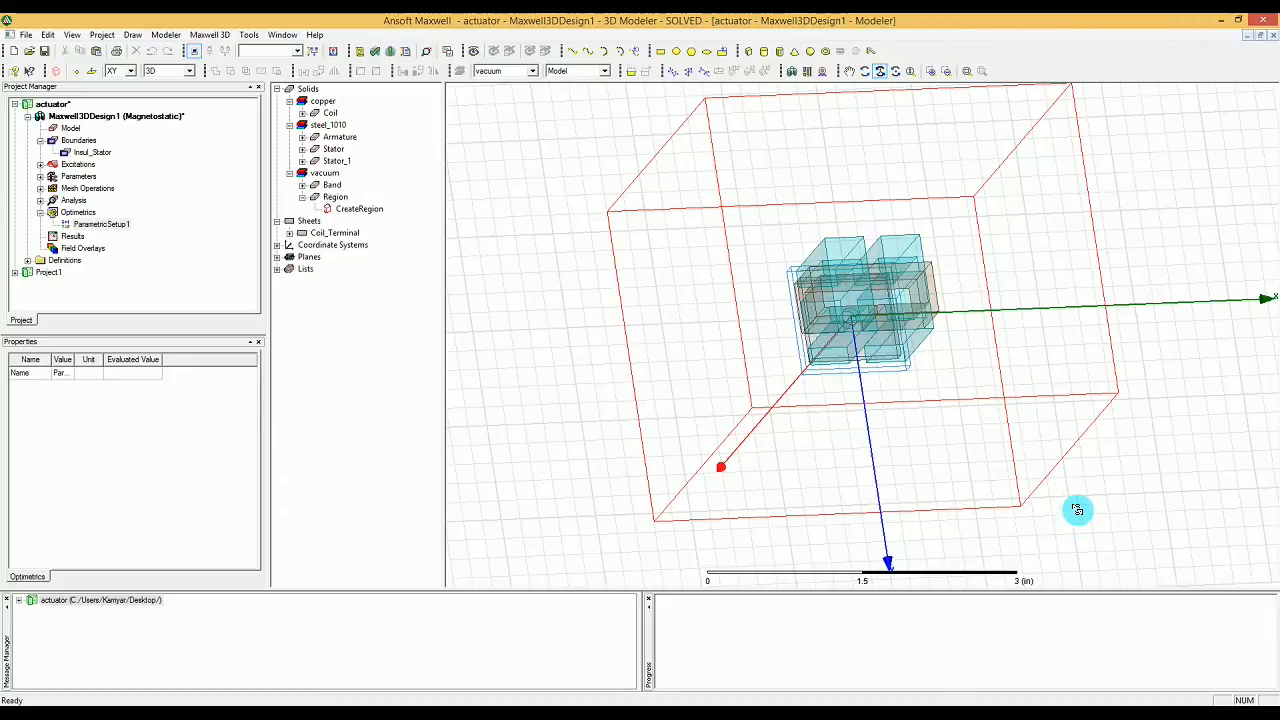
Step: Open the analysis results of ParametricSetup1 and plot F_Z of Force1 against Amp_turn
click(84, 226)
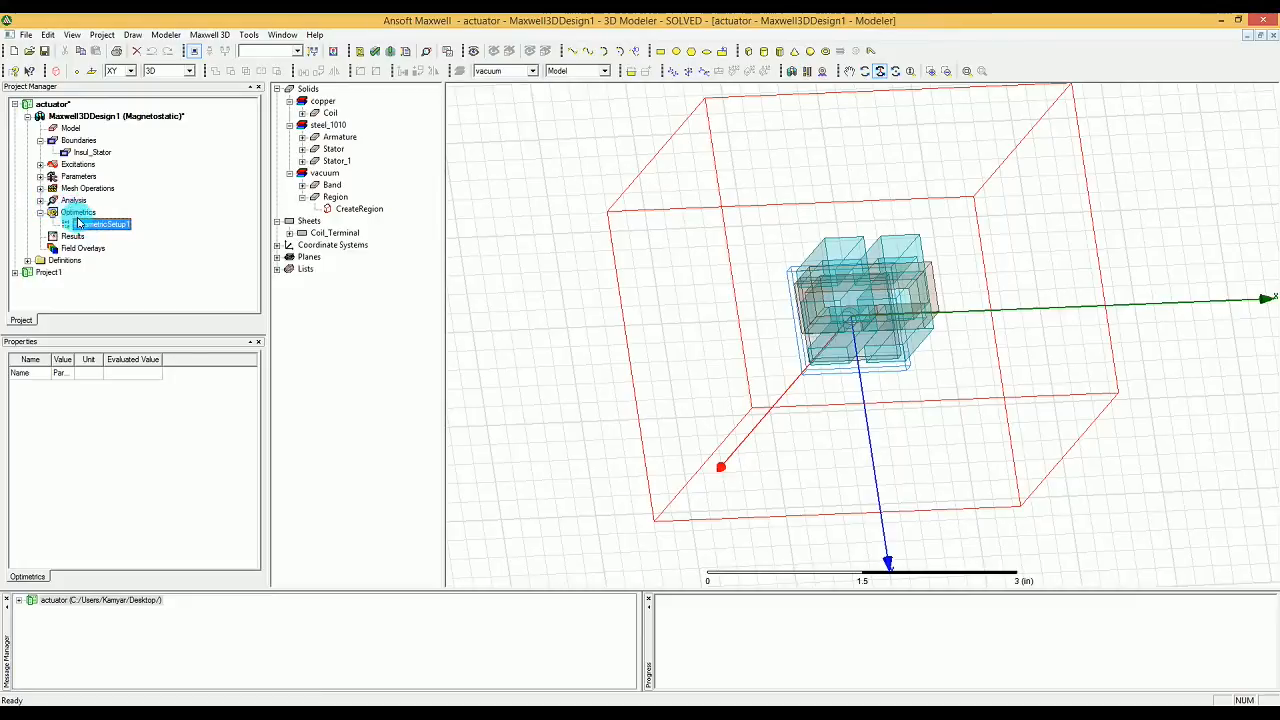
right_click(84, 228)
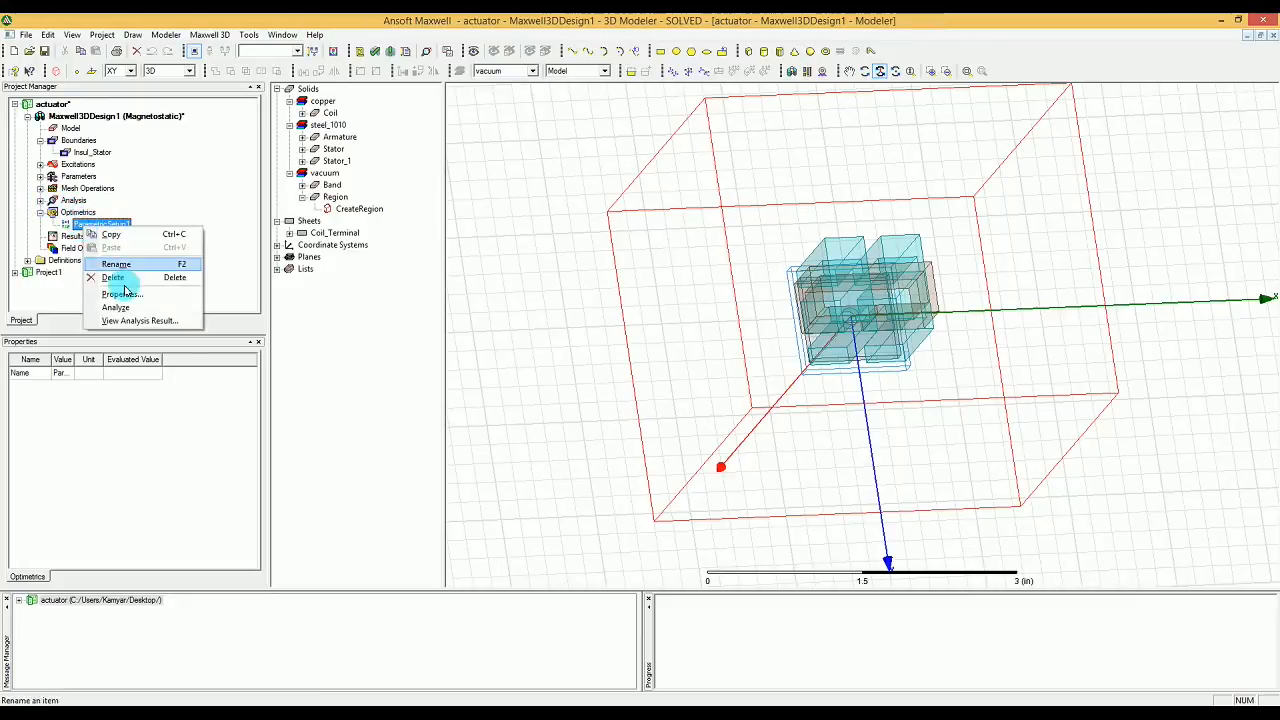
click(125, 320)
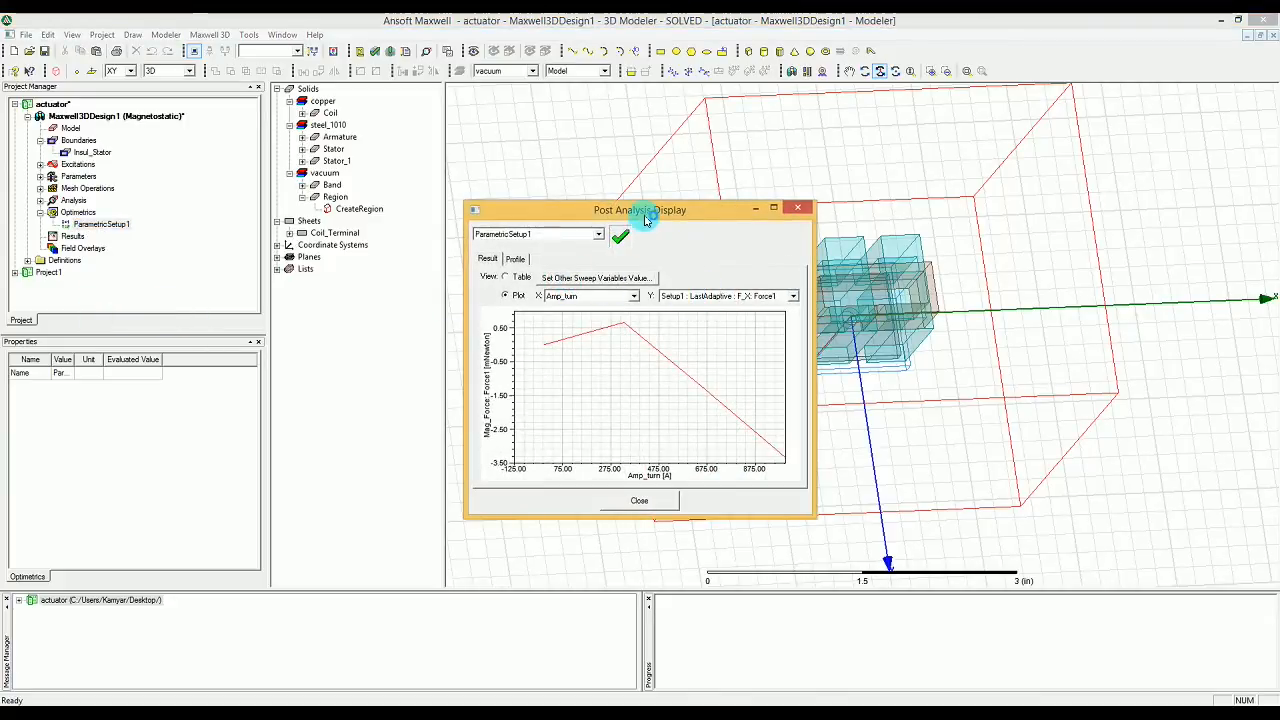
drag(647, 210, 697, 197)
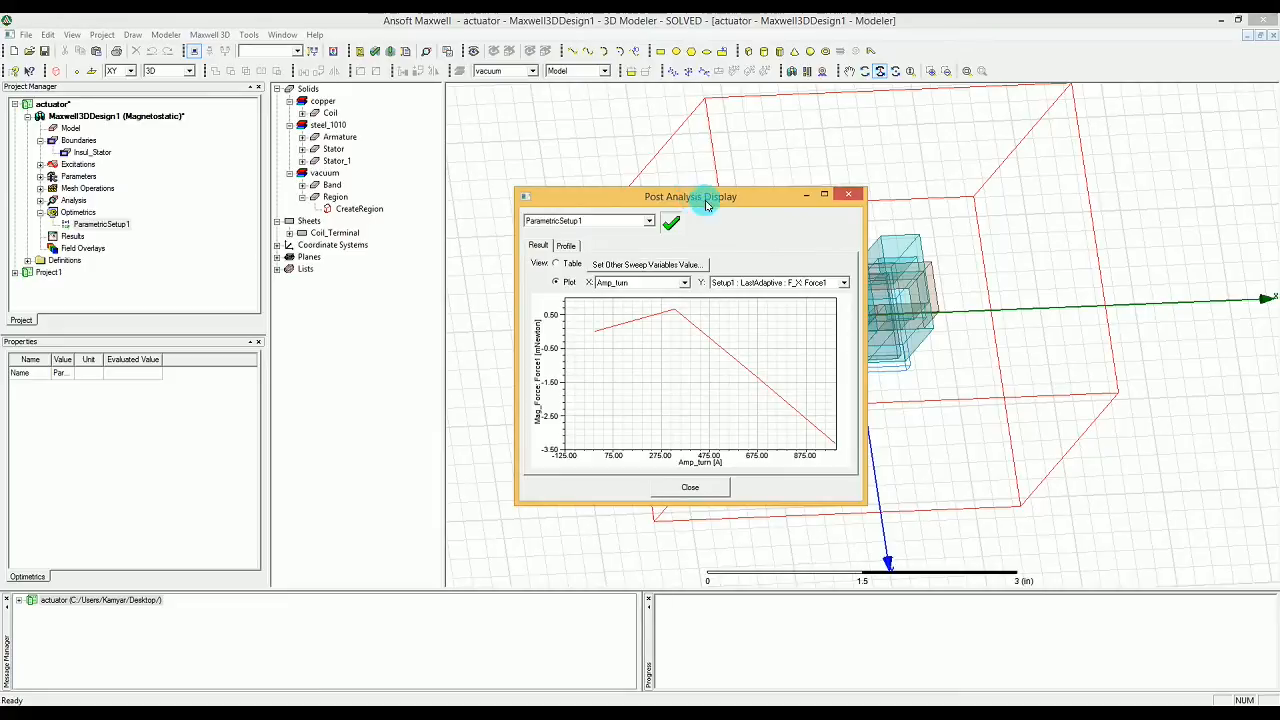
click(833, 282)
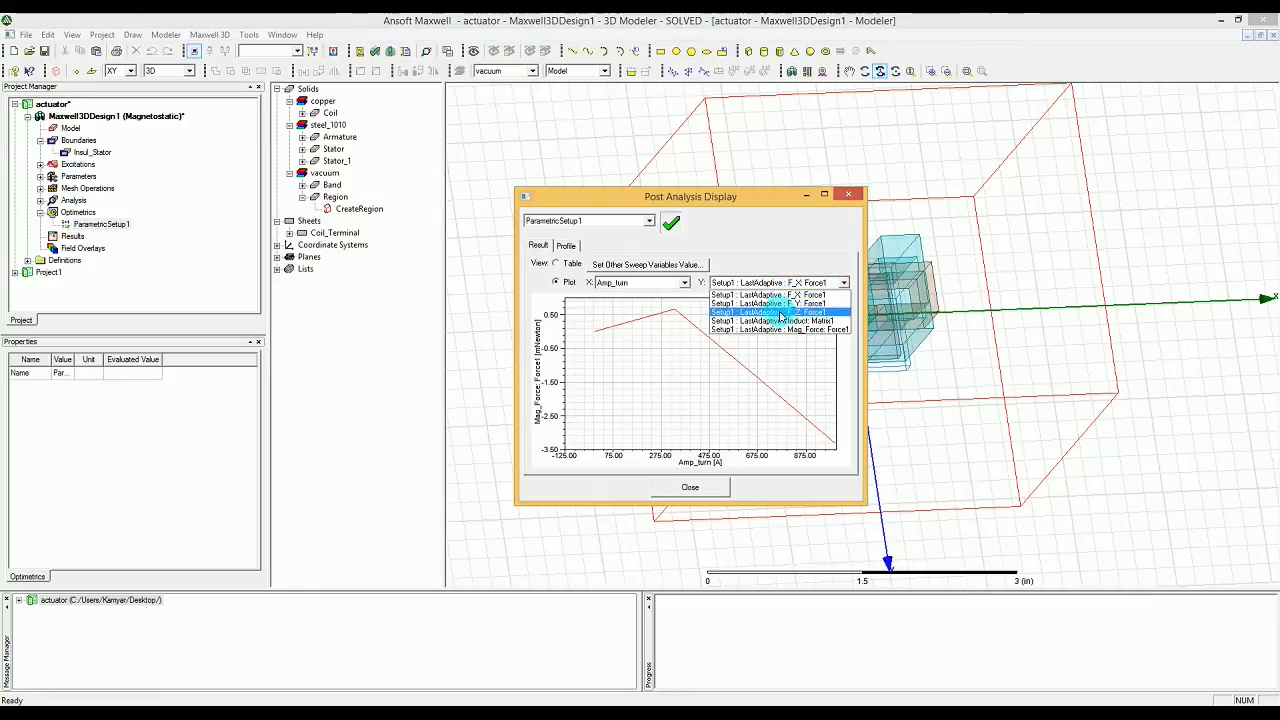
click(780, 313)
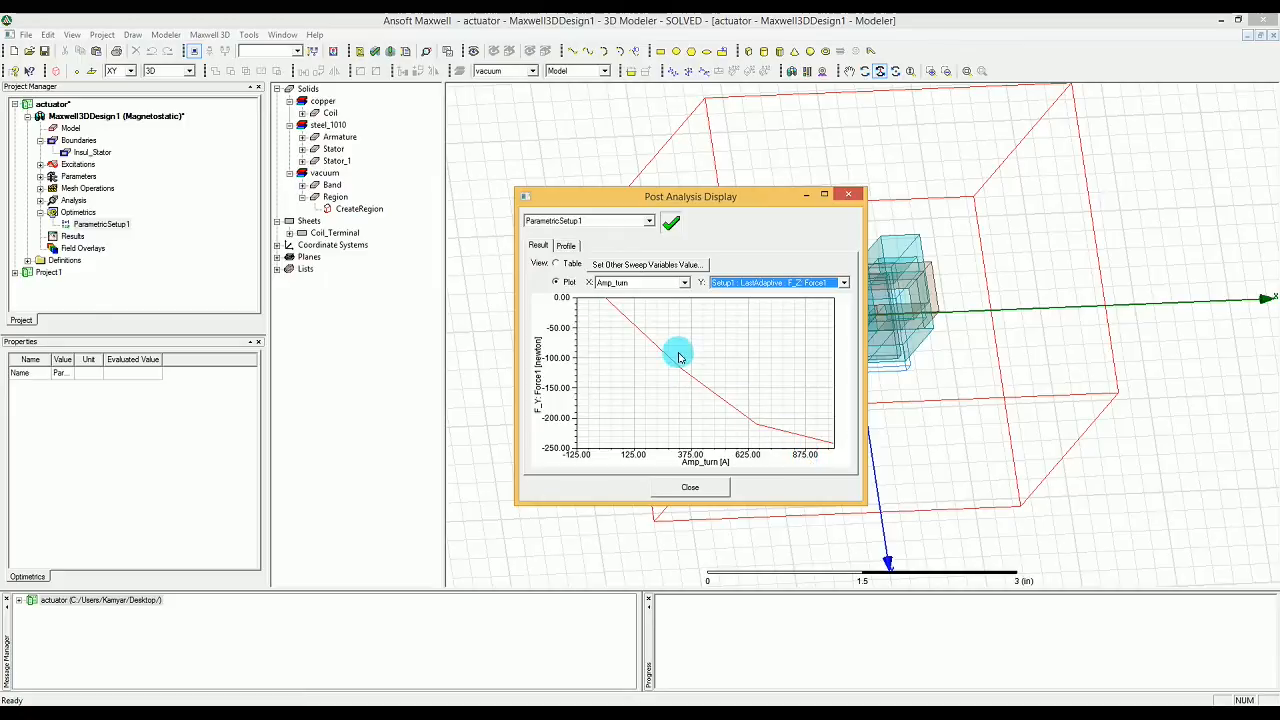
Step: Plot F_Z of Force1 against Gap with the other sweep variable Amp_turn set to 995A
click(685, 283)
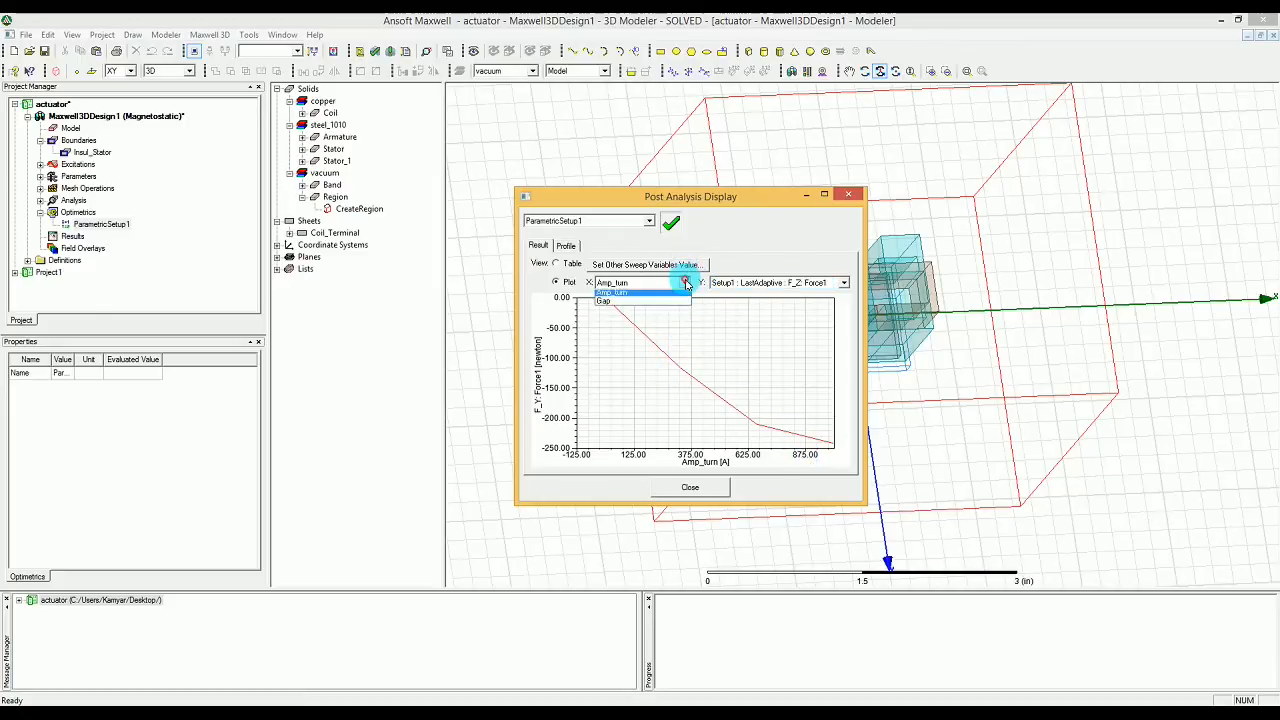
click(628, 302)
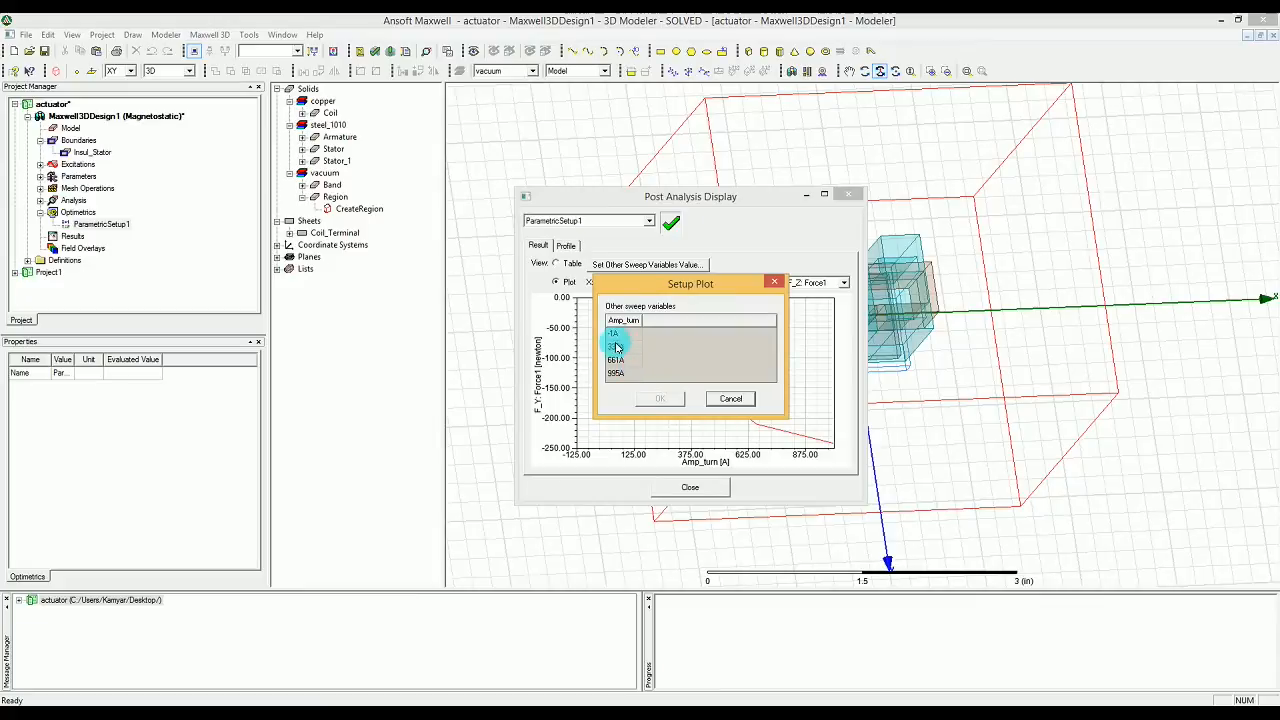
click(614, 345)
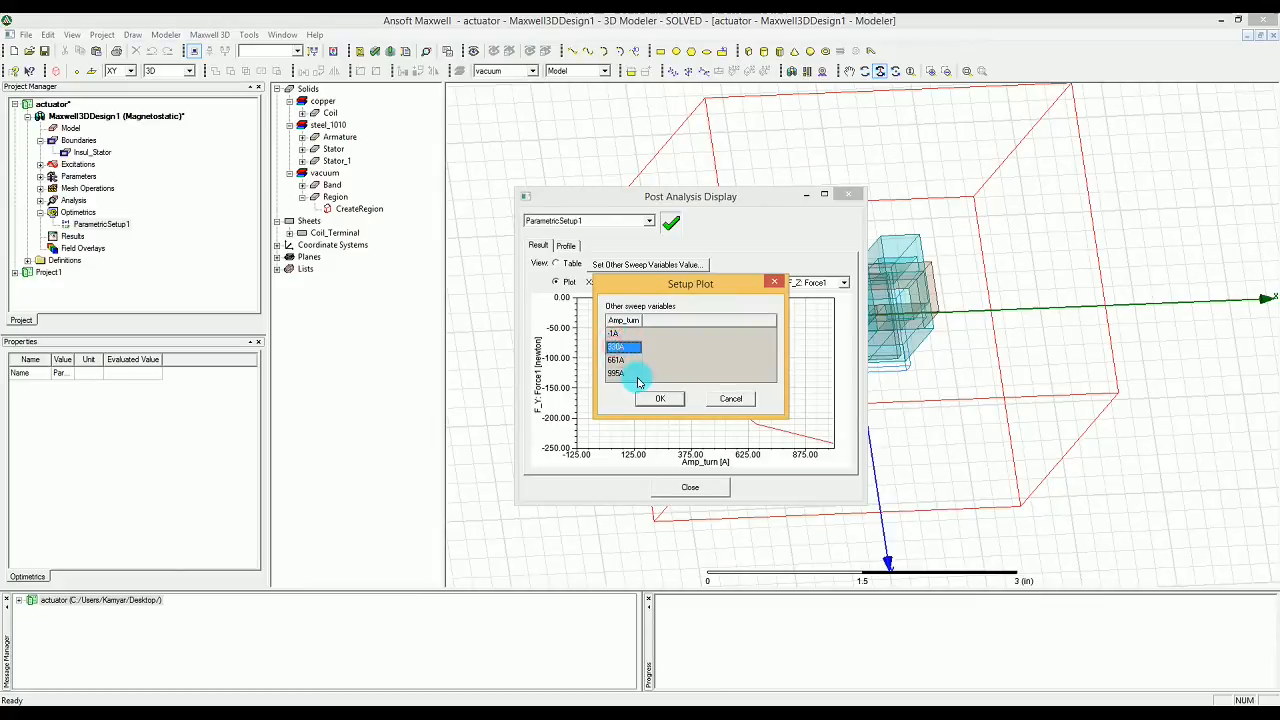
click(622, 360)
click(660, 400)
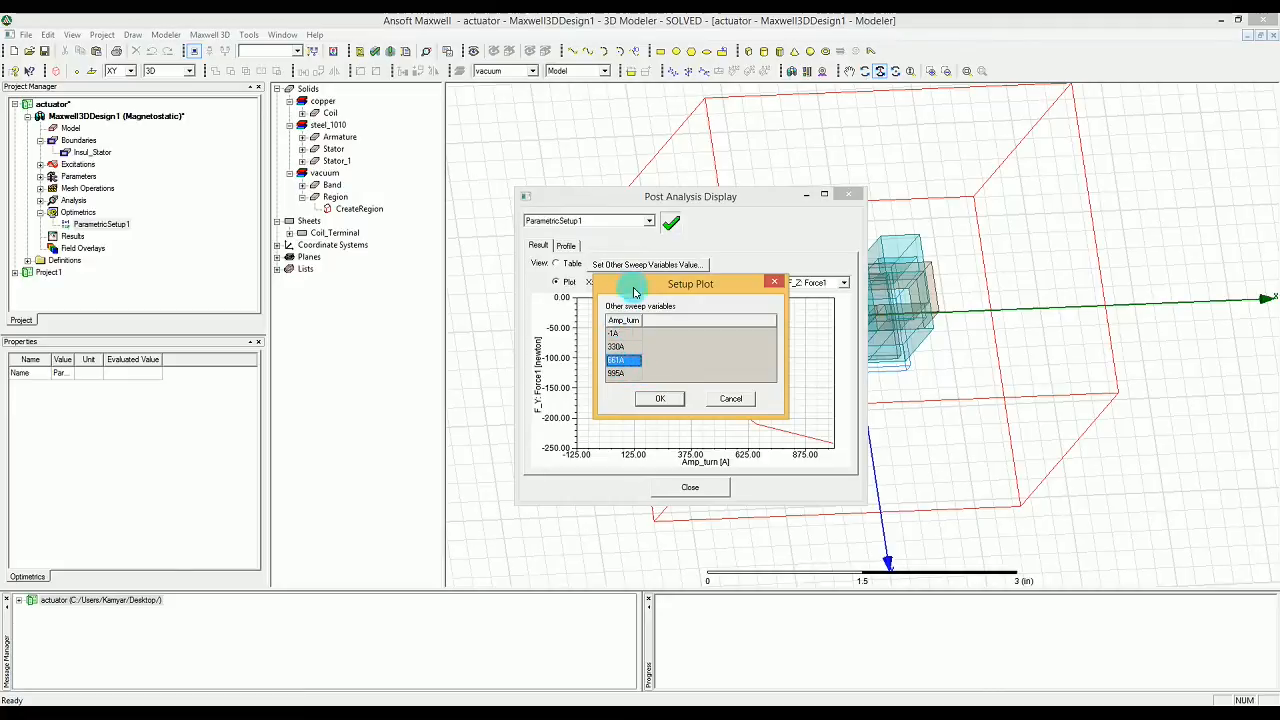
drag(636, 285, 808, 249)
click(796, 339)
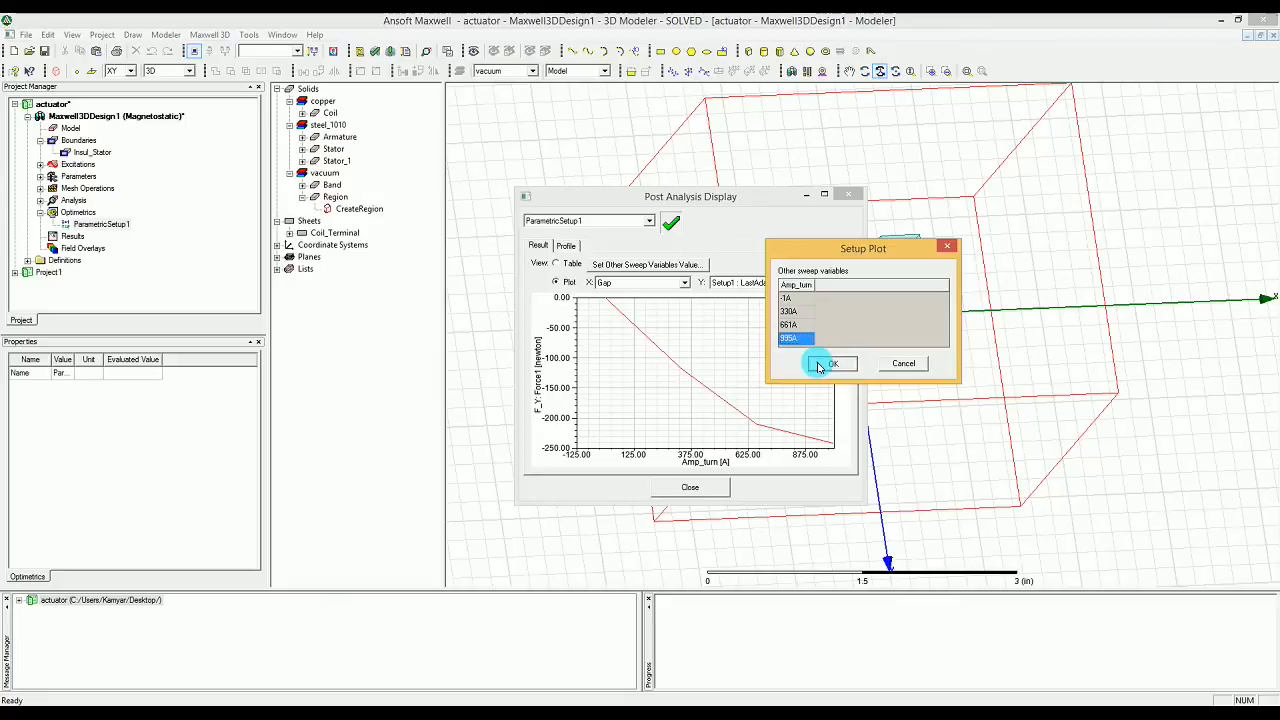
click(832, 363)
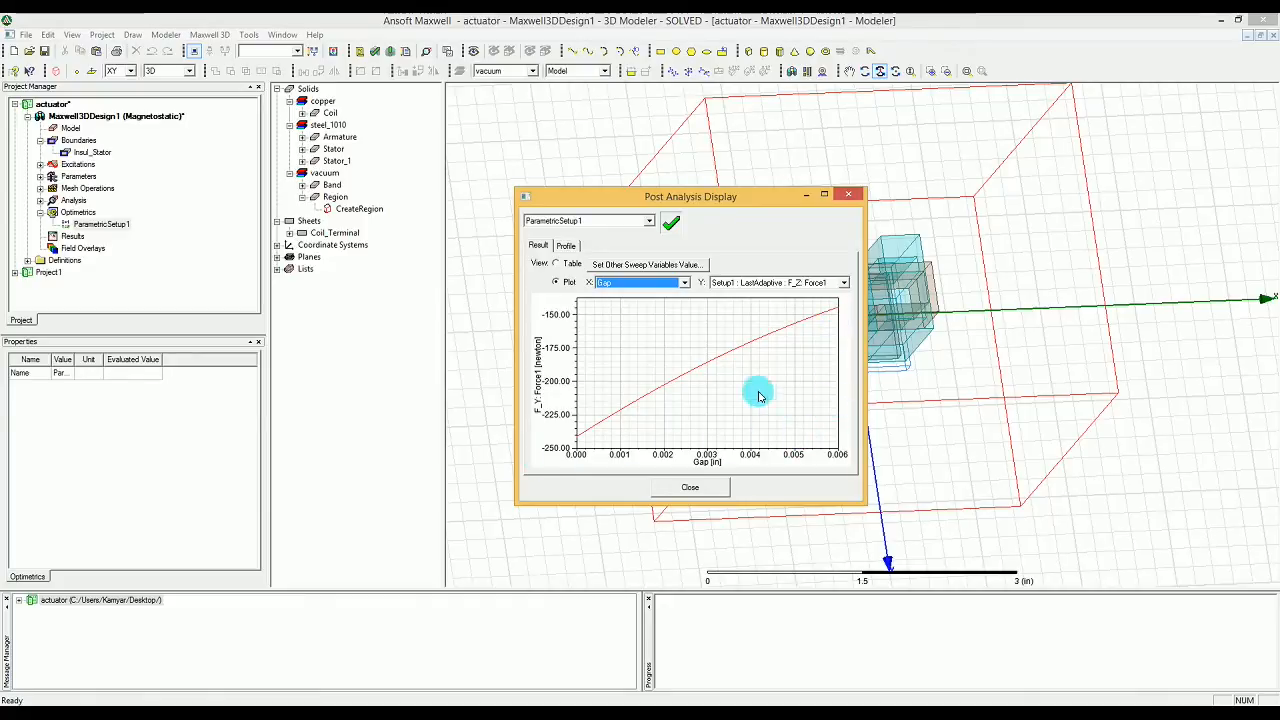
Step: Review the sweep results as an enlarged table, check the solution profile, and close the post analysis display
click(573, 264)
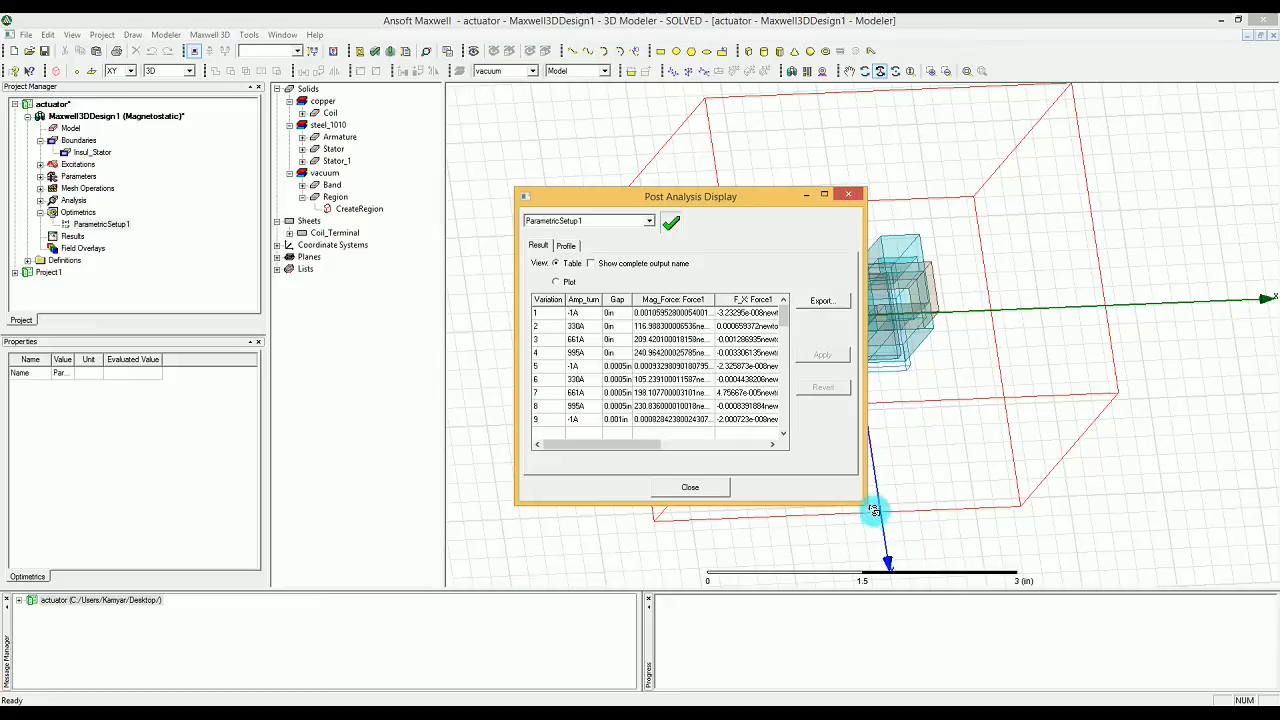
drag(862, 497, 1115, 492)
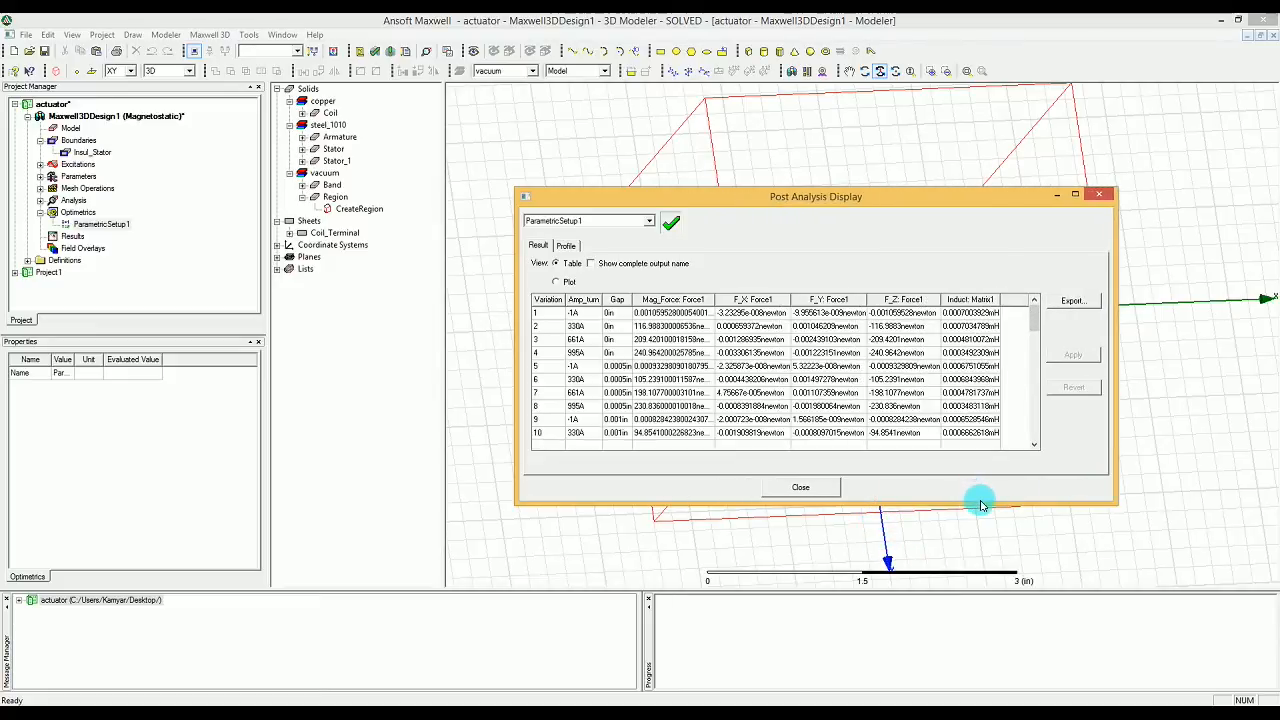
drag(980, 503, 983, 632)
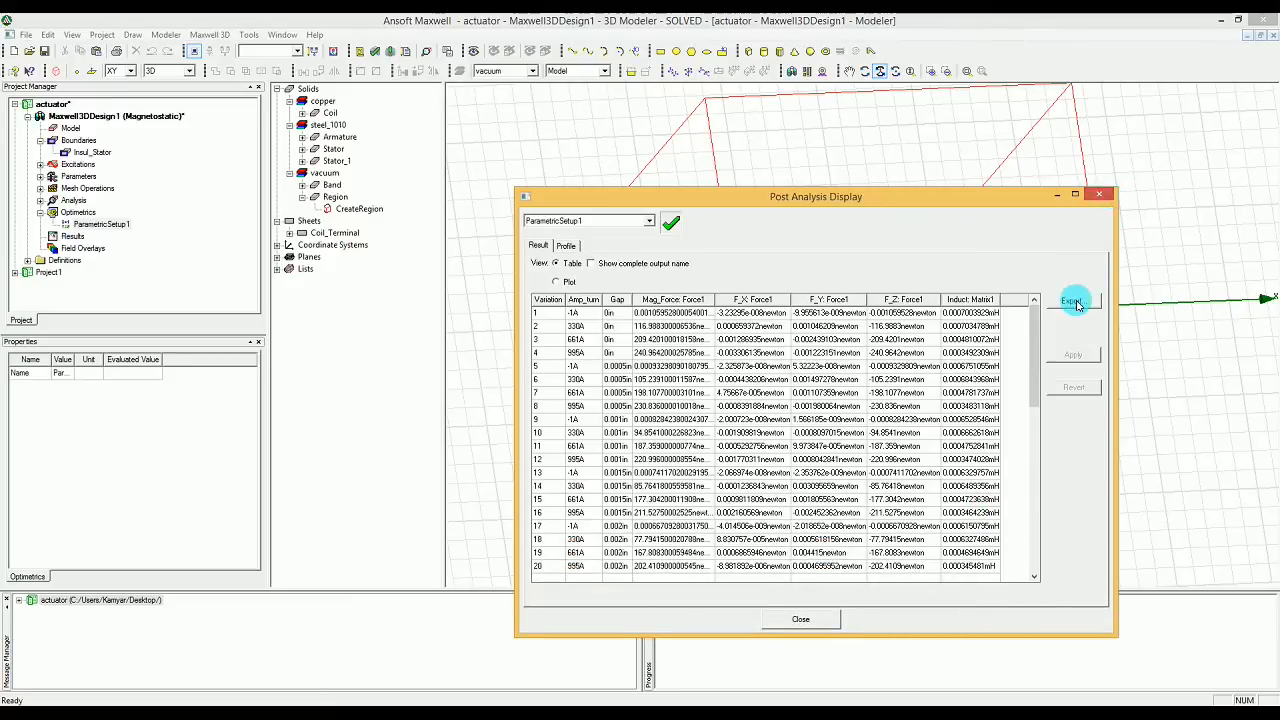
click(565, 245)
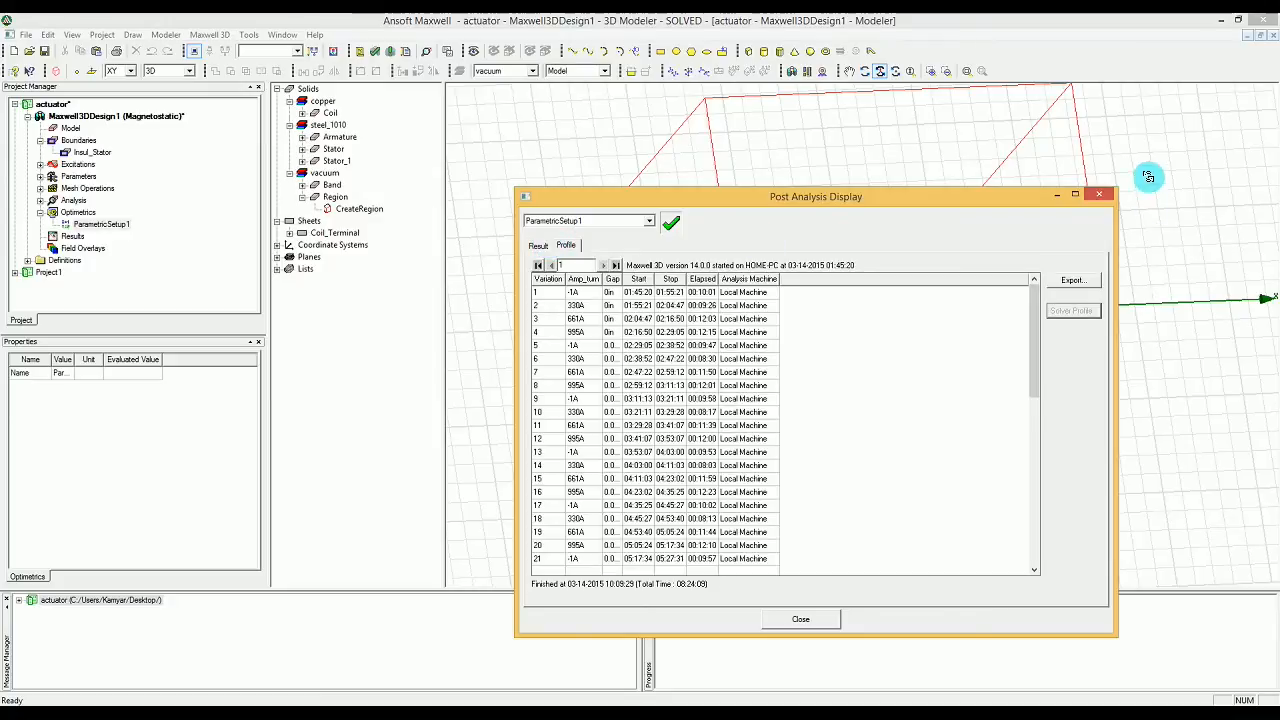
click(1100, 192)
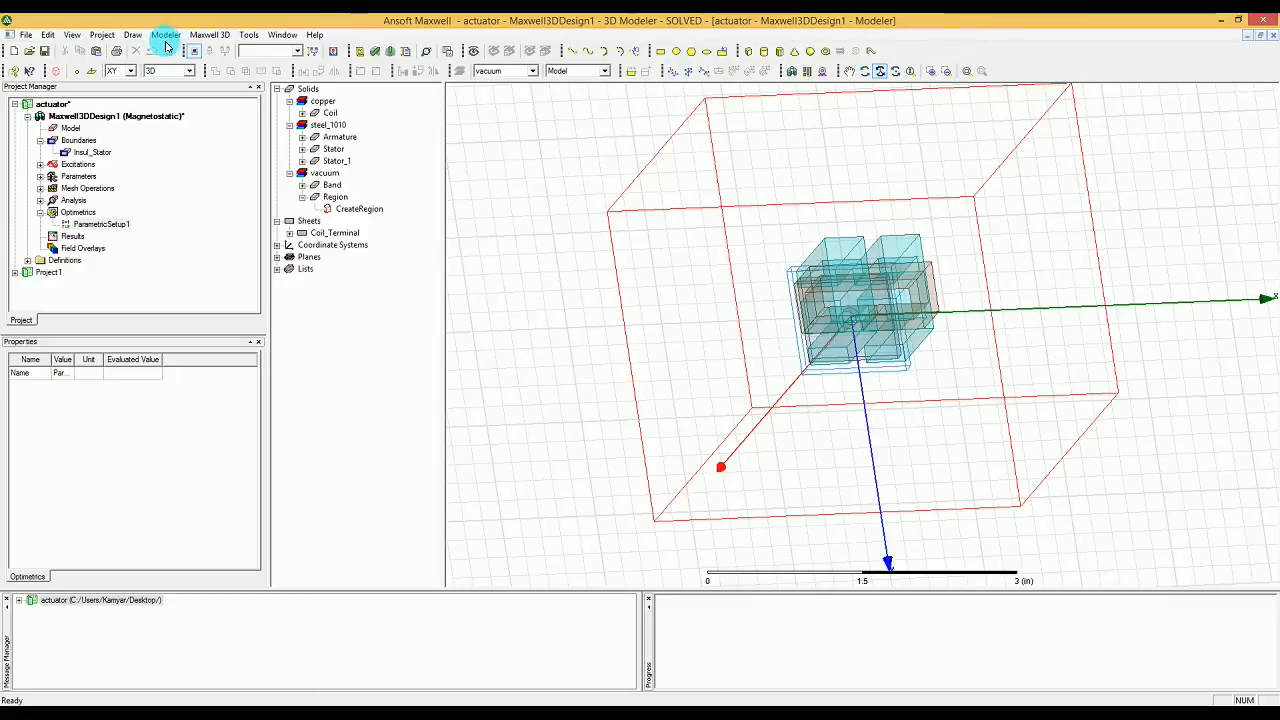
Step: Start a magnetostatic report as a rectangular plot and set its parameter to Force1
click(207, 35)
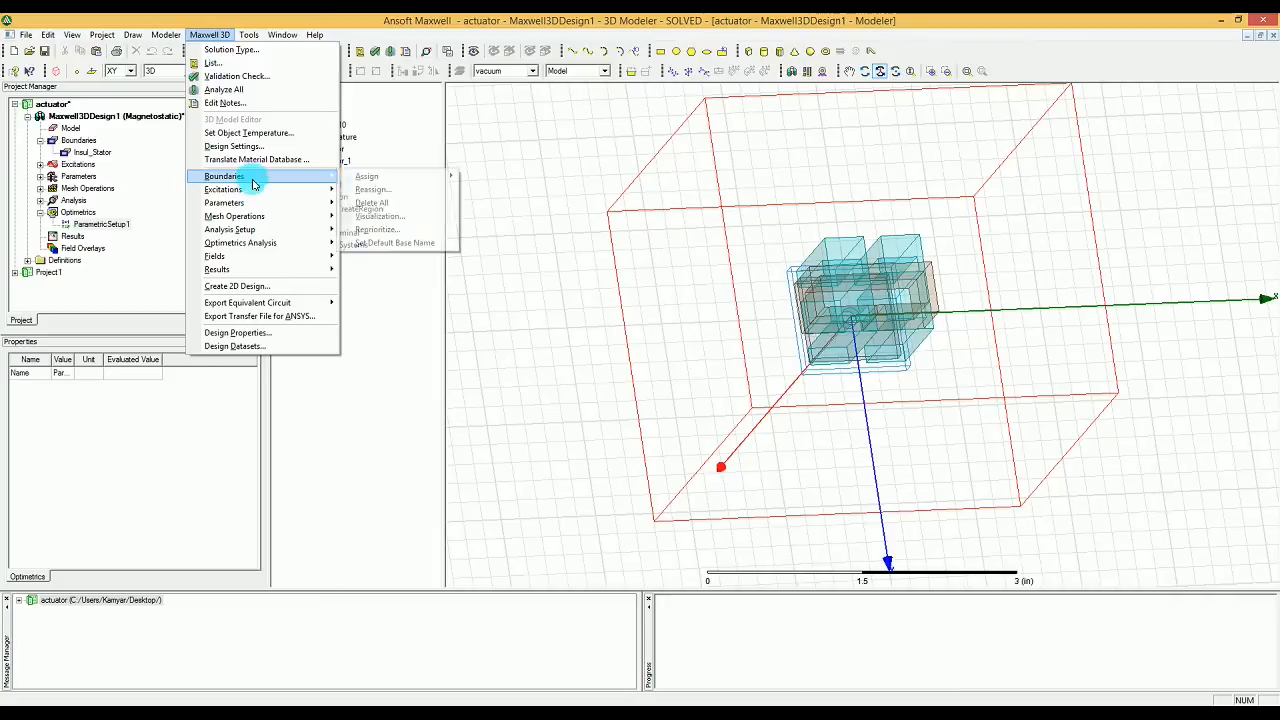
mouse_move(305, 268)
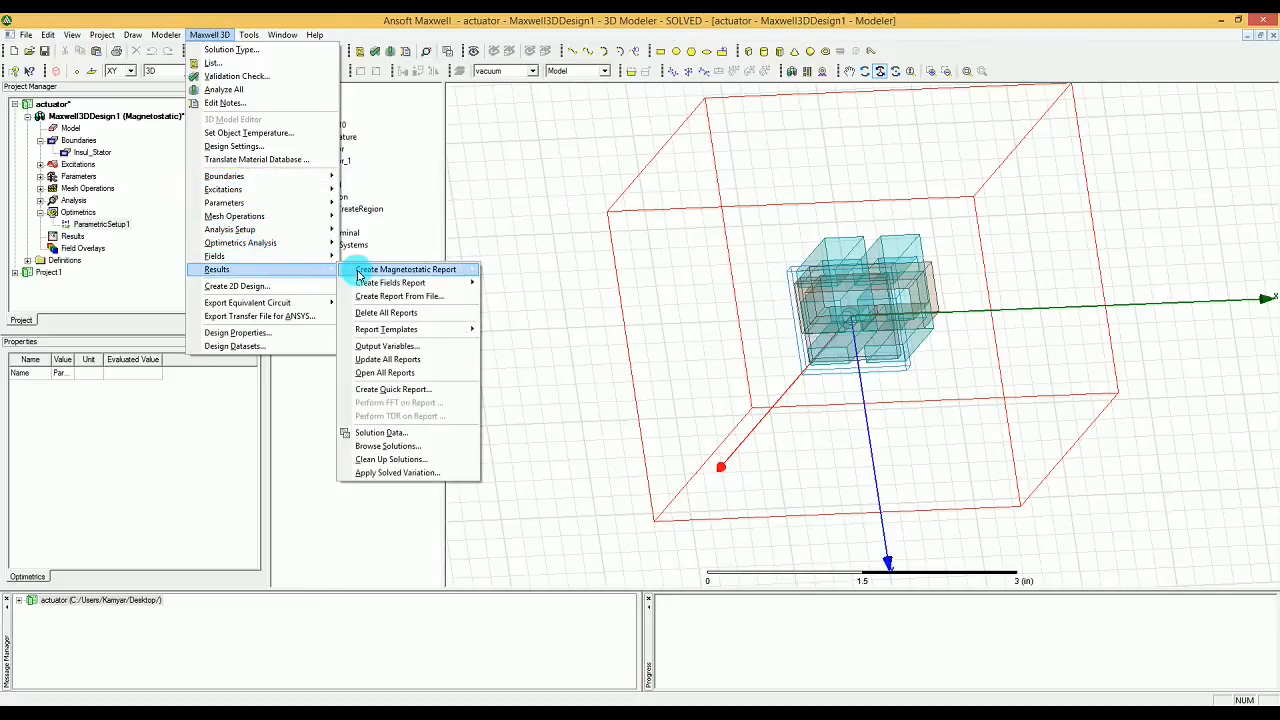
mouse_move(363, 275)
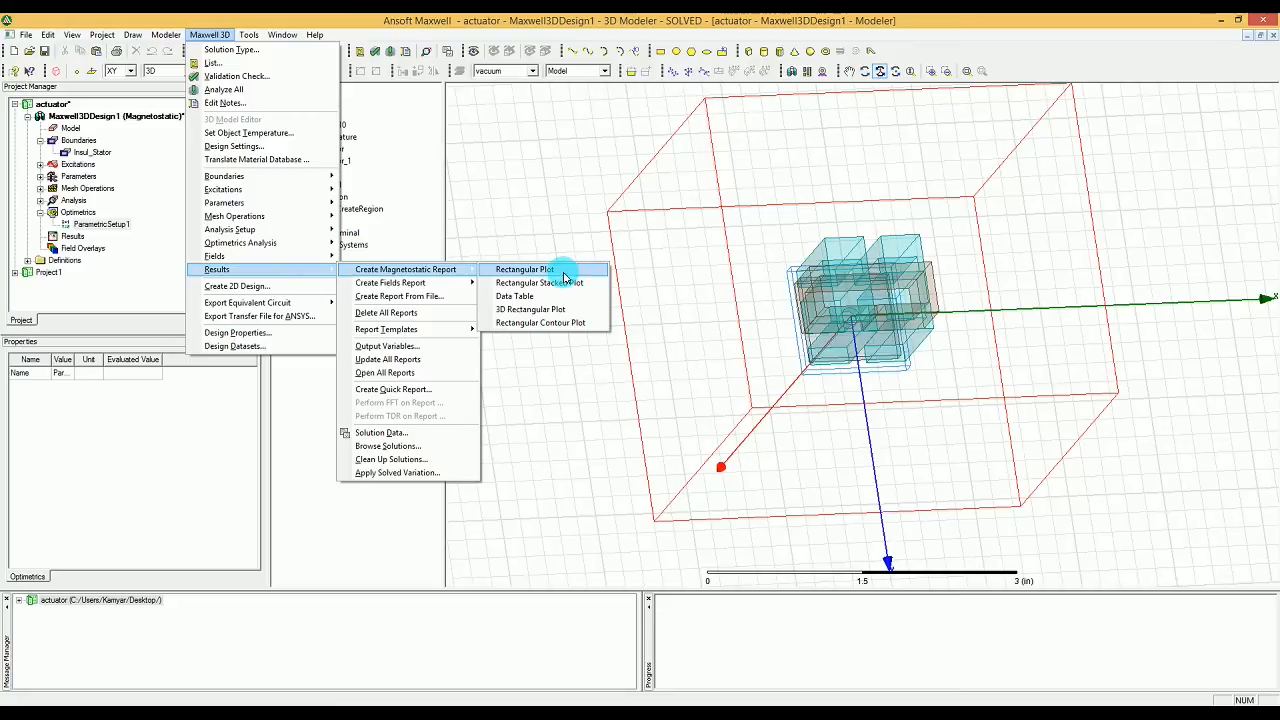
click(560, 270)
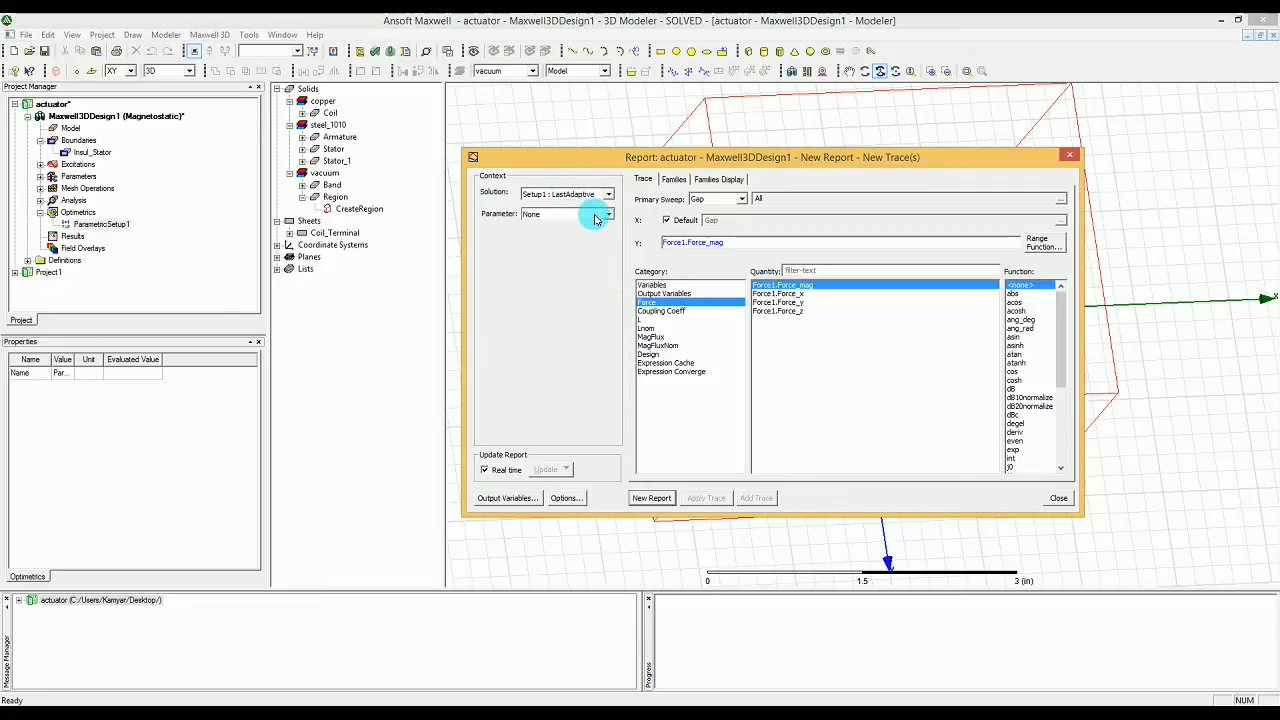
click(595, 217)
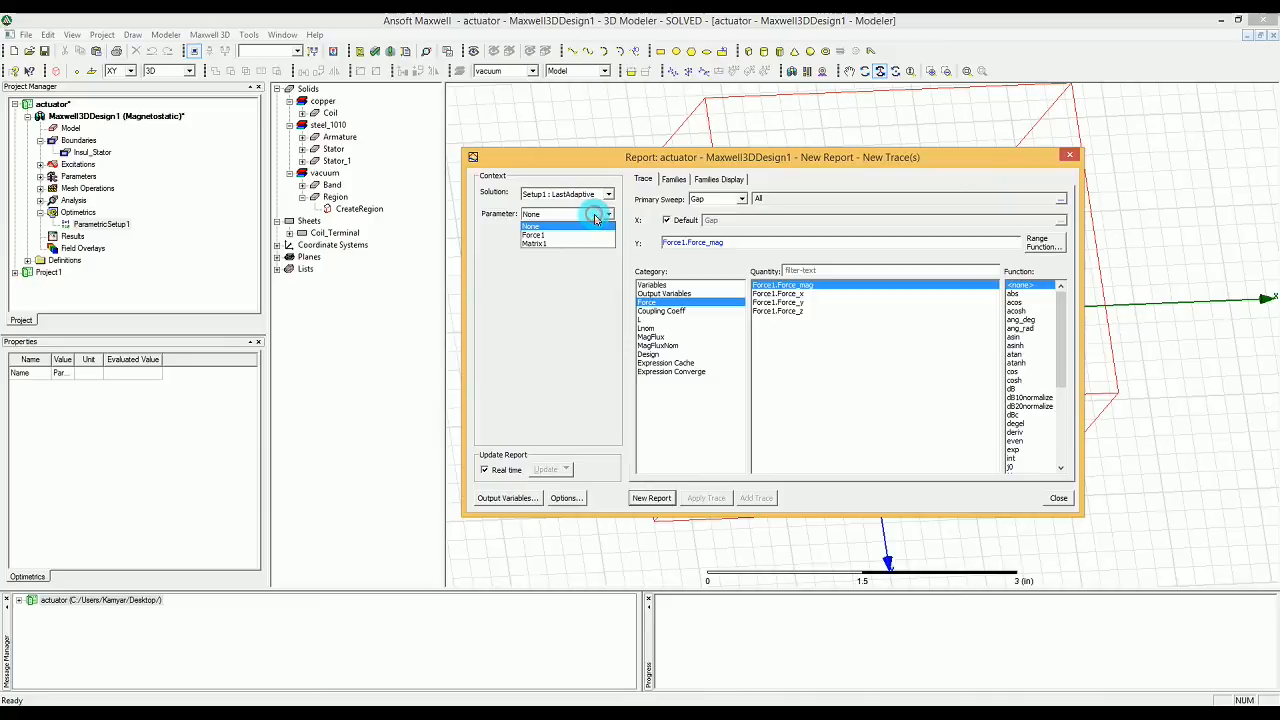
click(595, 235)
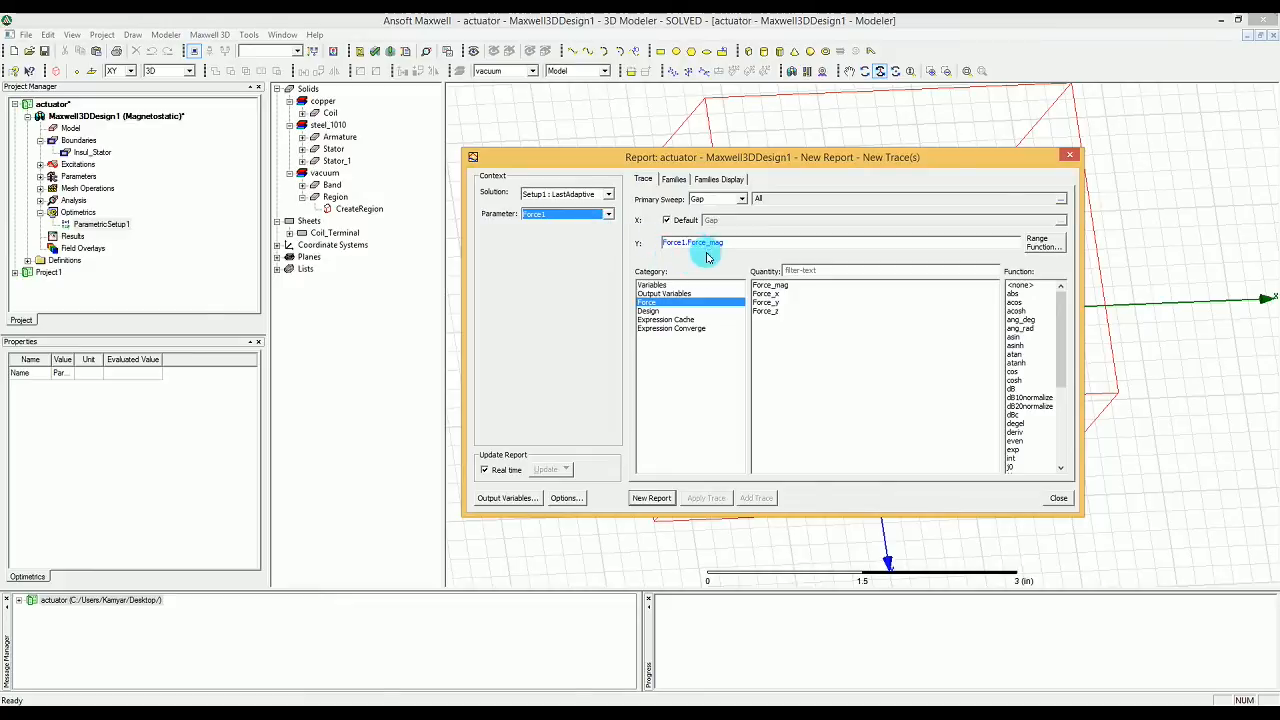
click(717, 200)
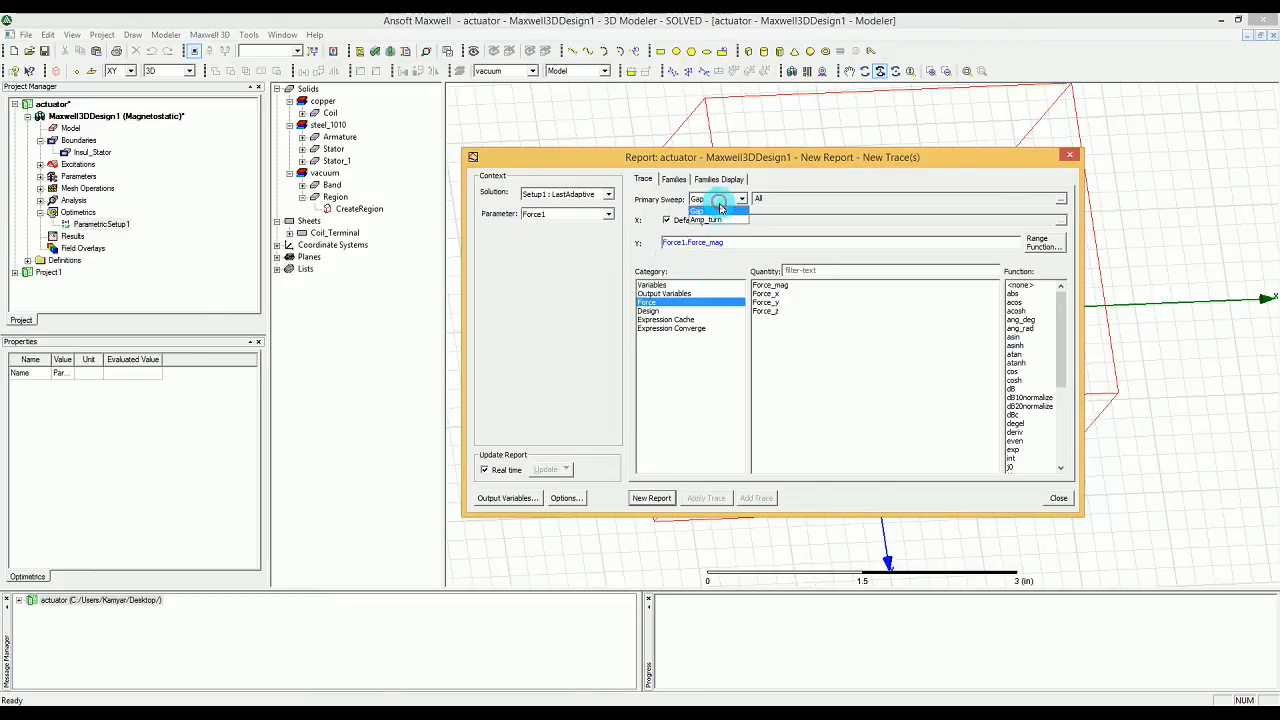
click(717, 221)
click(702, 200)
click(697, 211)
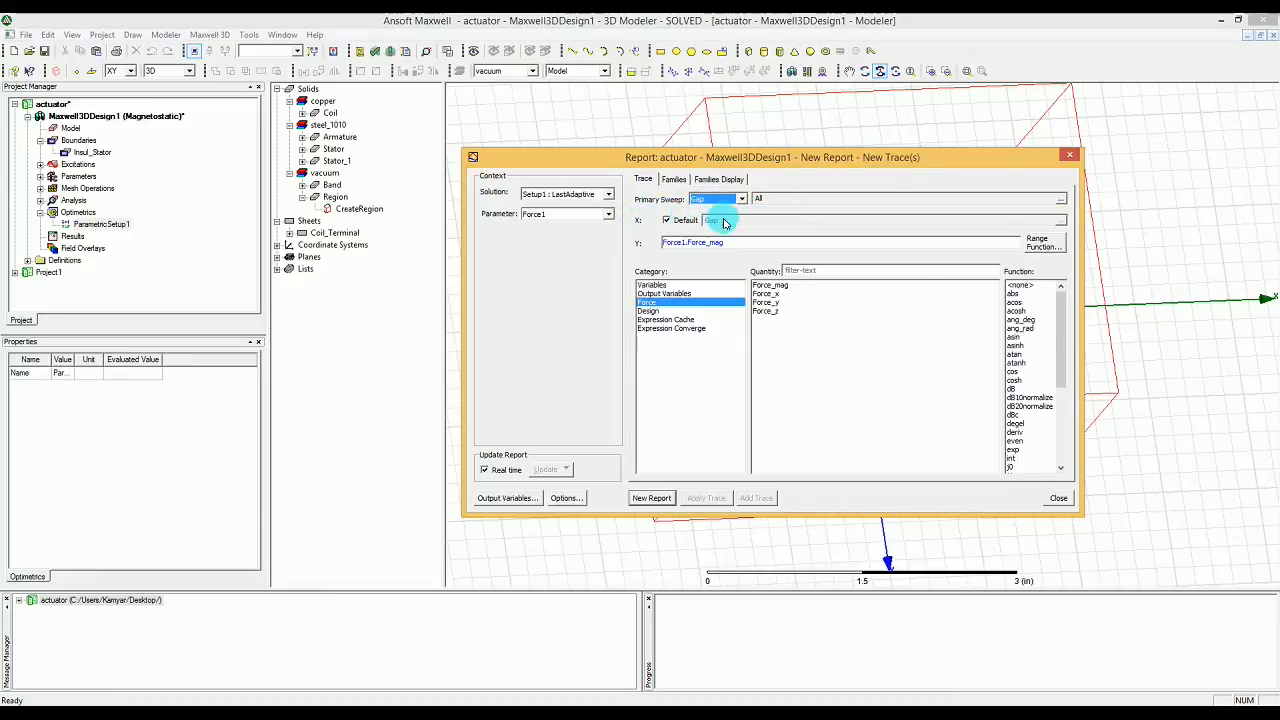
click(680, 223)
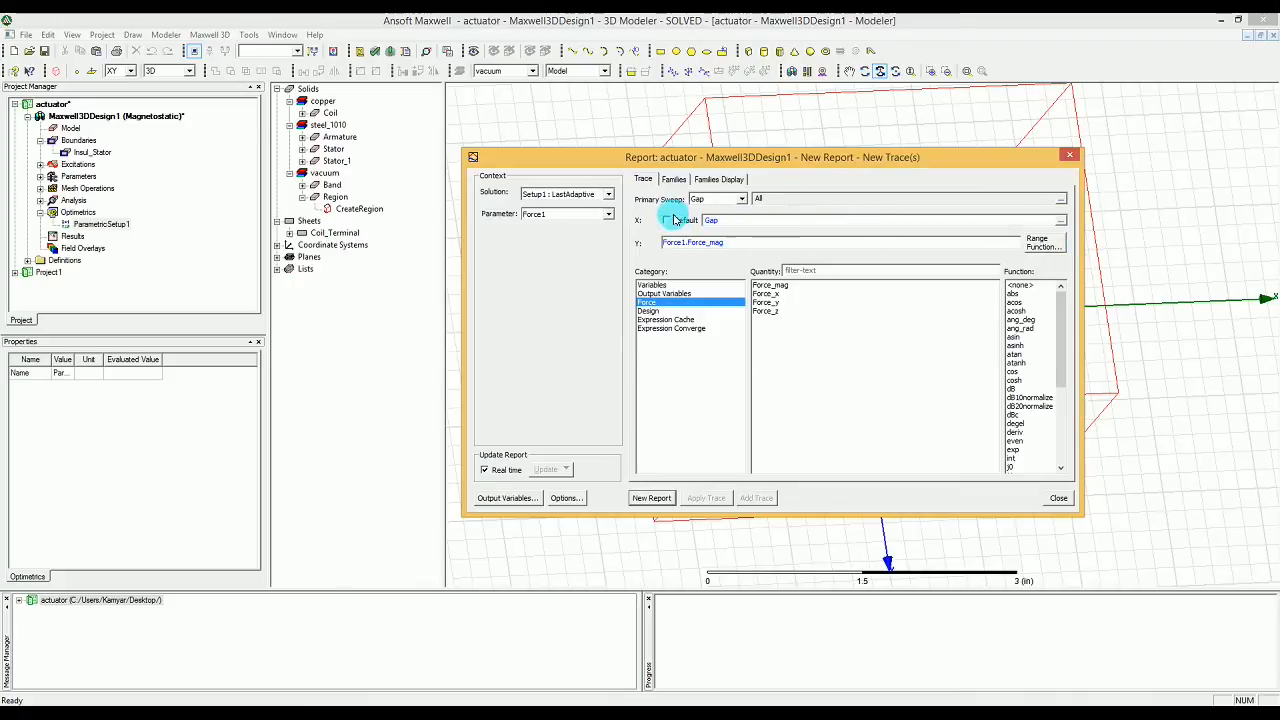
click(666, 221)
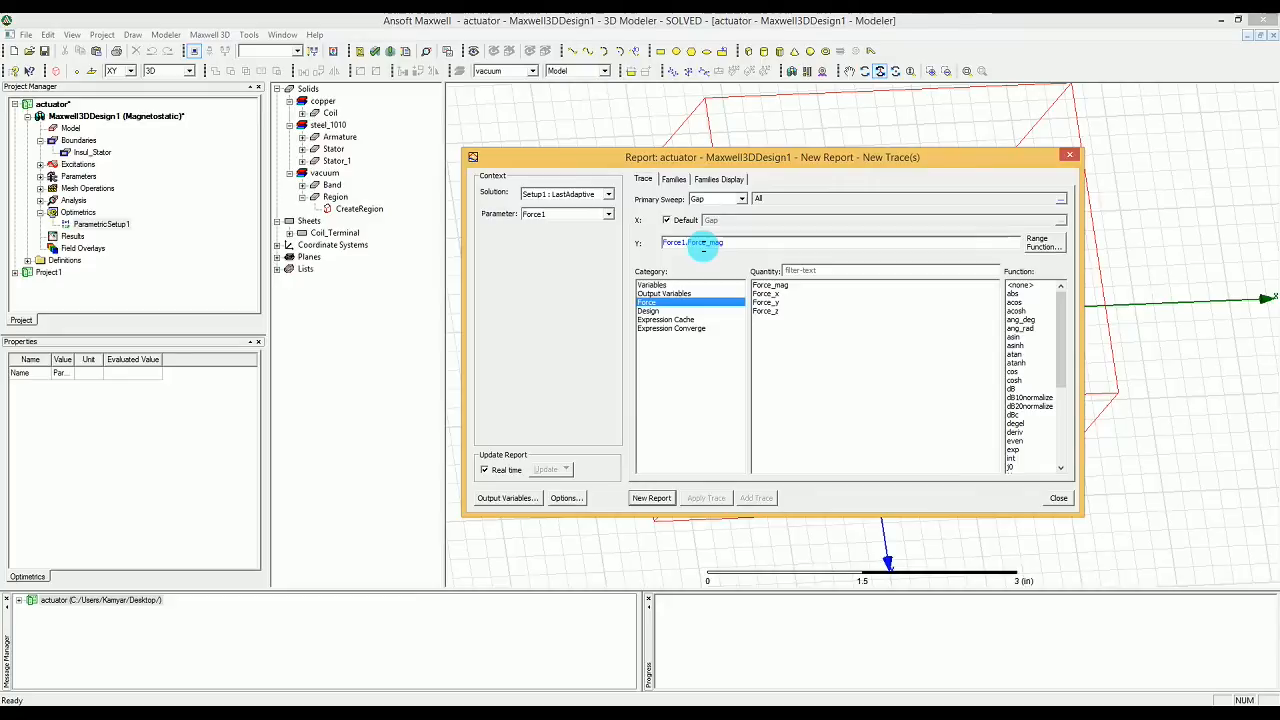
Step: Choose Force_mag as the report's Y quantity and apply the abs function to it
click(766, 288)
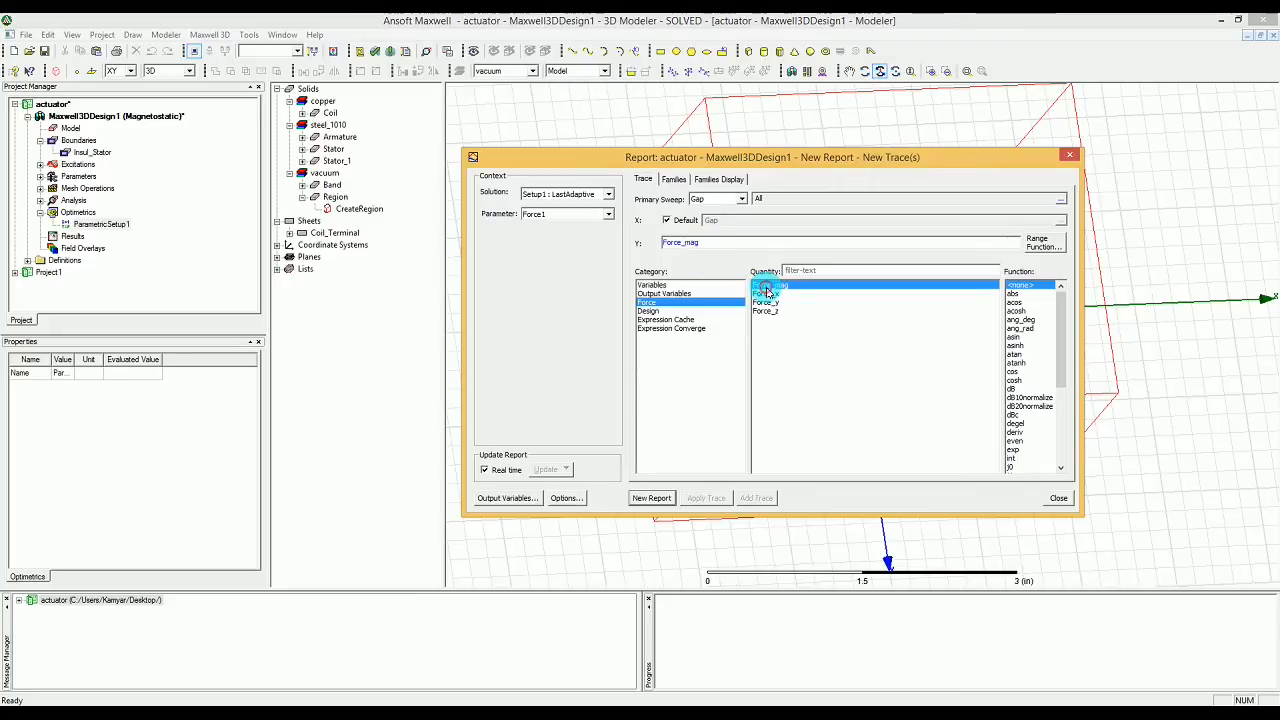
drag(1060, 325, 1060, 398)
click(1012, 364)
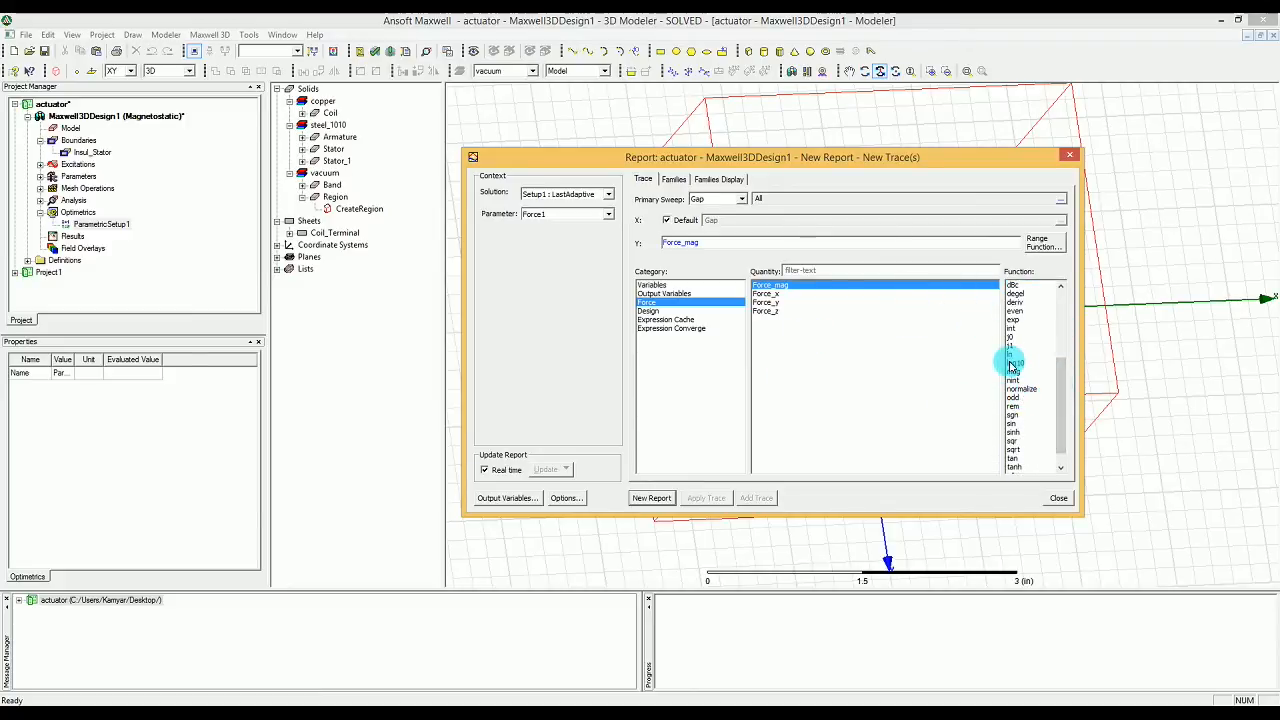
drag(1064, 388, 1063, 363)
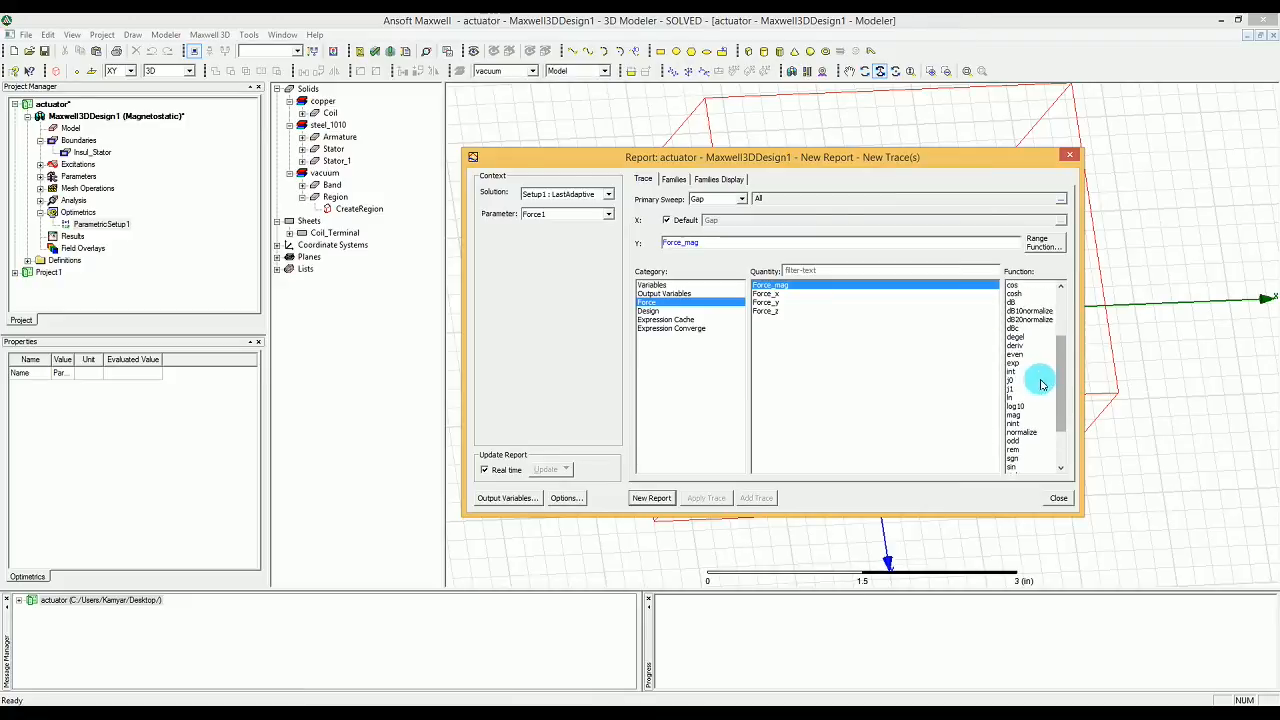
drag(1063, 366, 1049, 283)
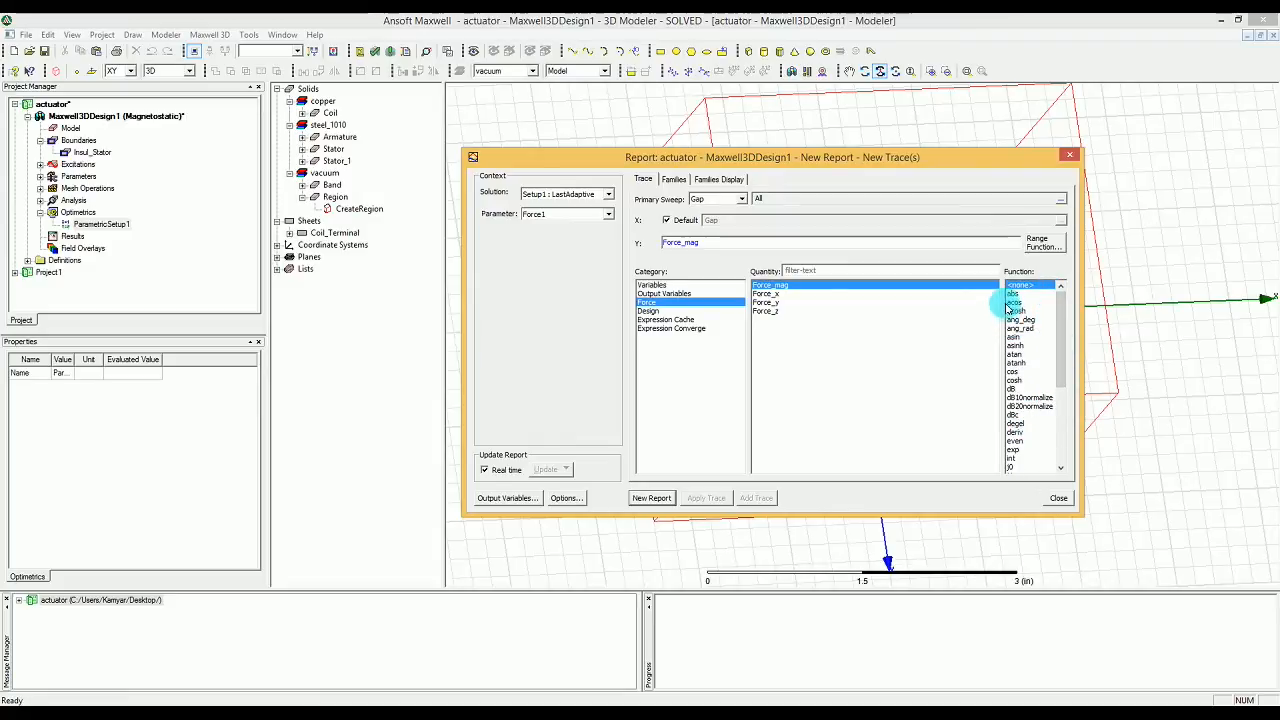
click(1015, 293)
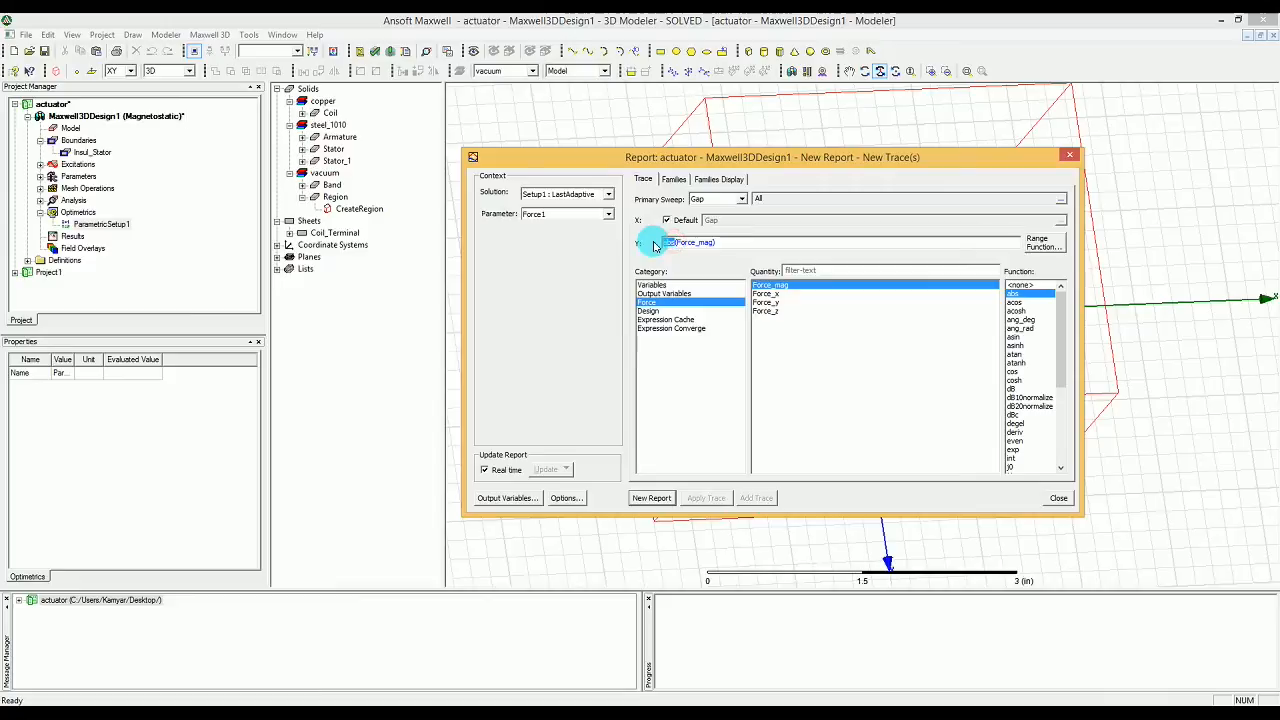
Step: Remove the abs function from the Y expression and divide by 2 so it reads (Force_mag)/2
key(Delete)
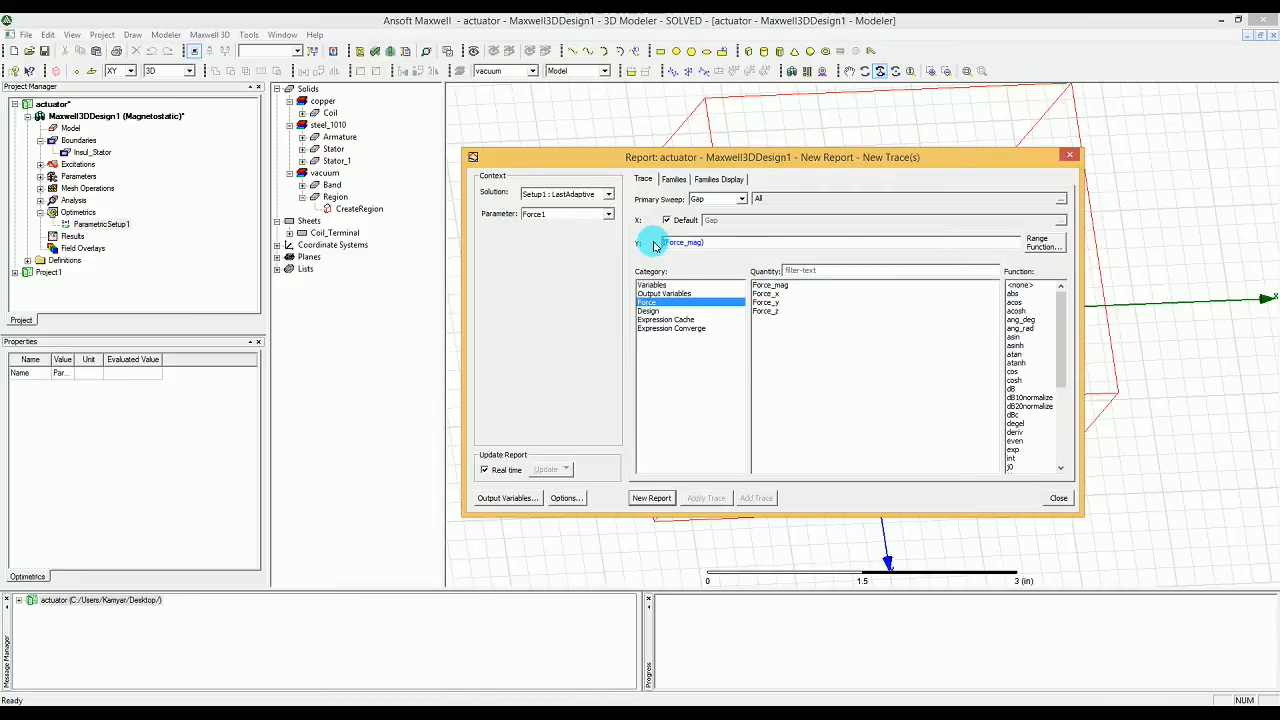
click(755, 244)
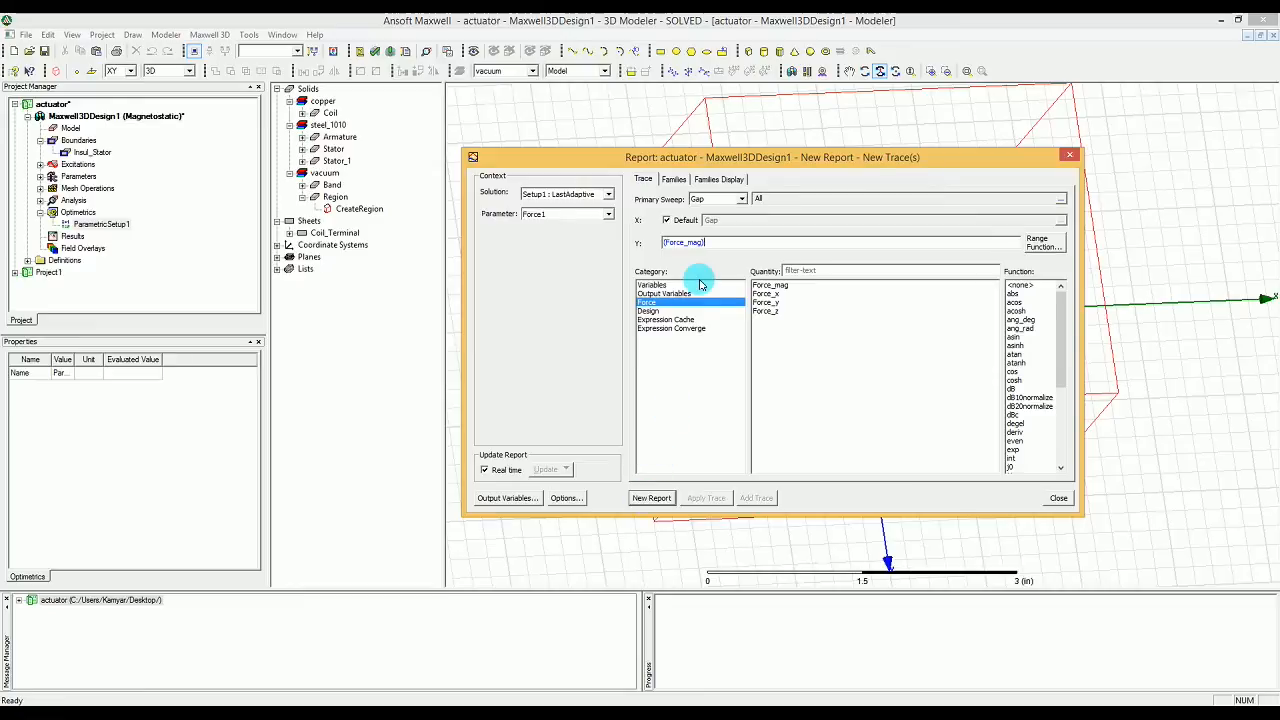
text(/2)
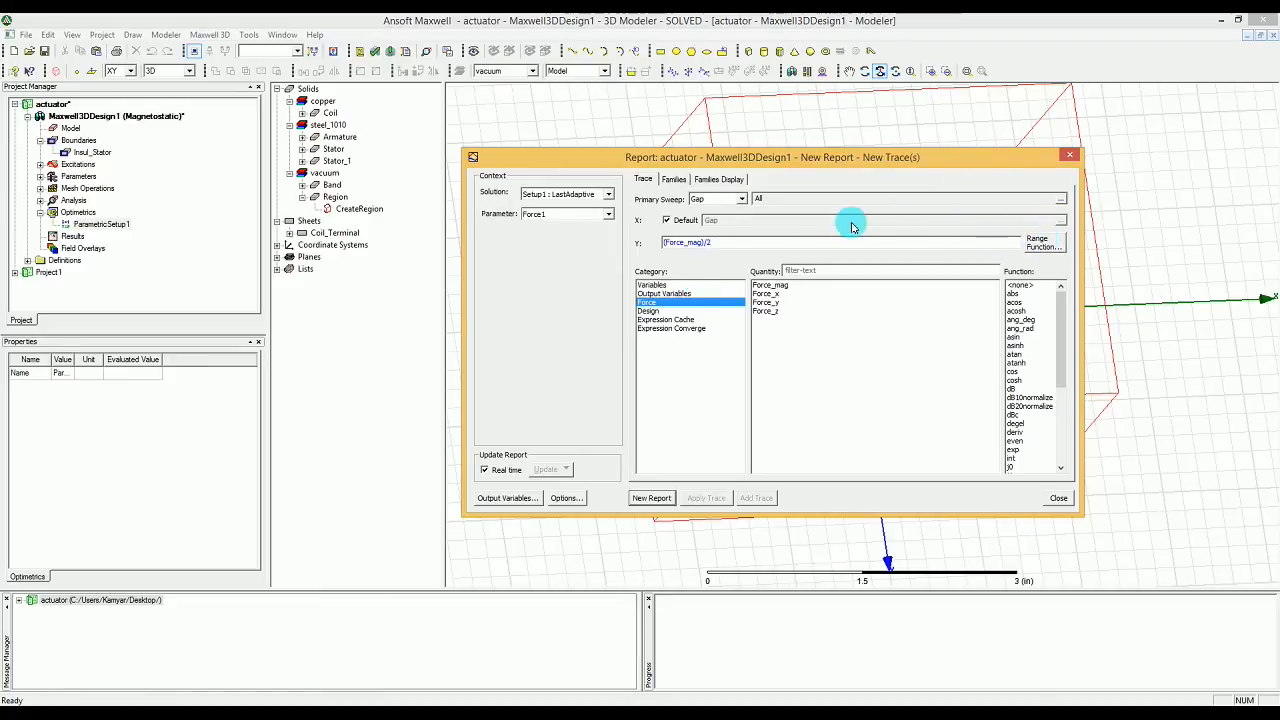
key(BackSpace)
key(BackSpace)
Step: Try replacing the report's Y expression with the sum Force_x + Force_Y
text(+)
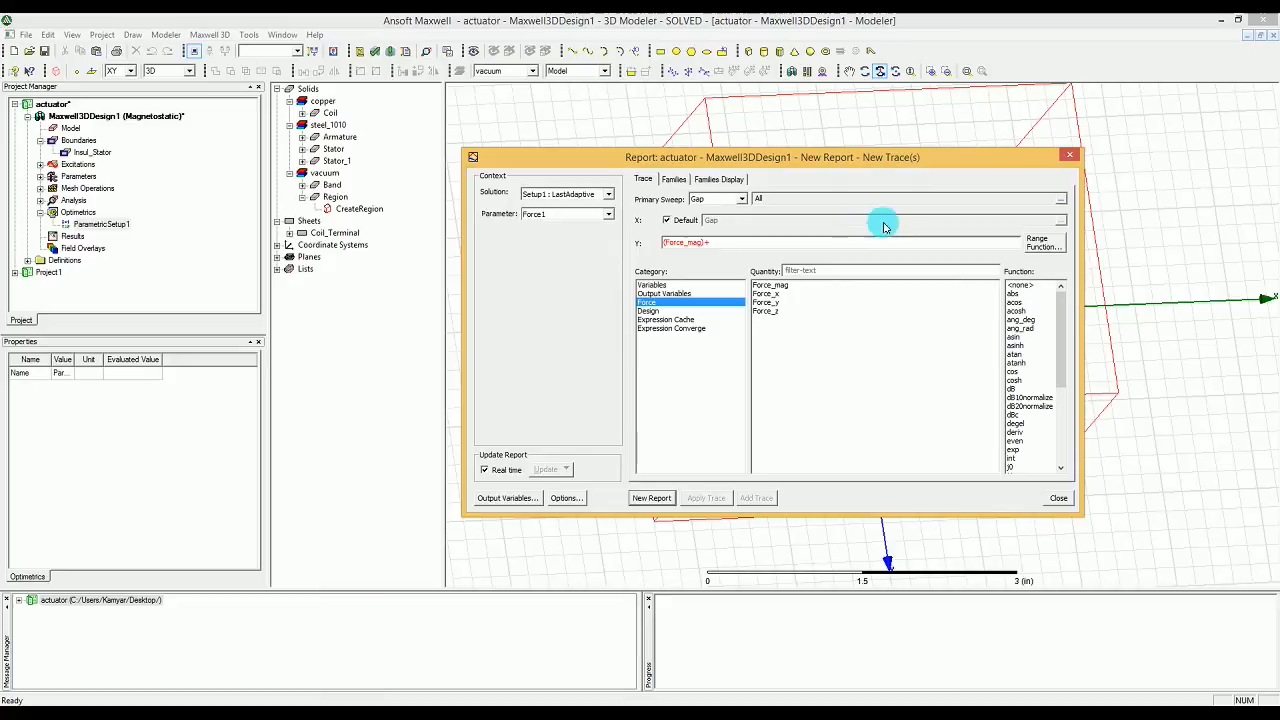
click(800, 298)
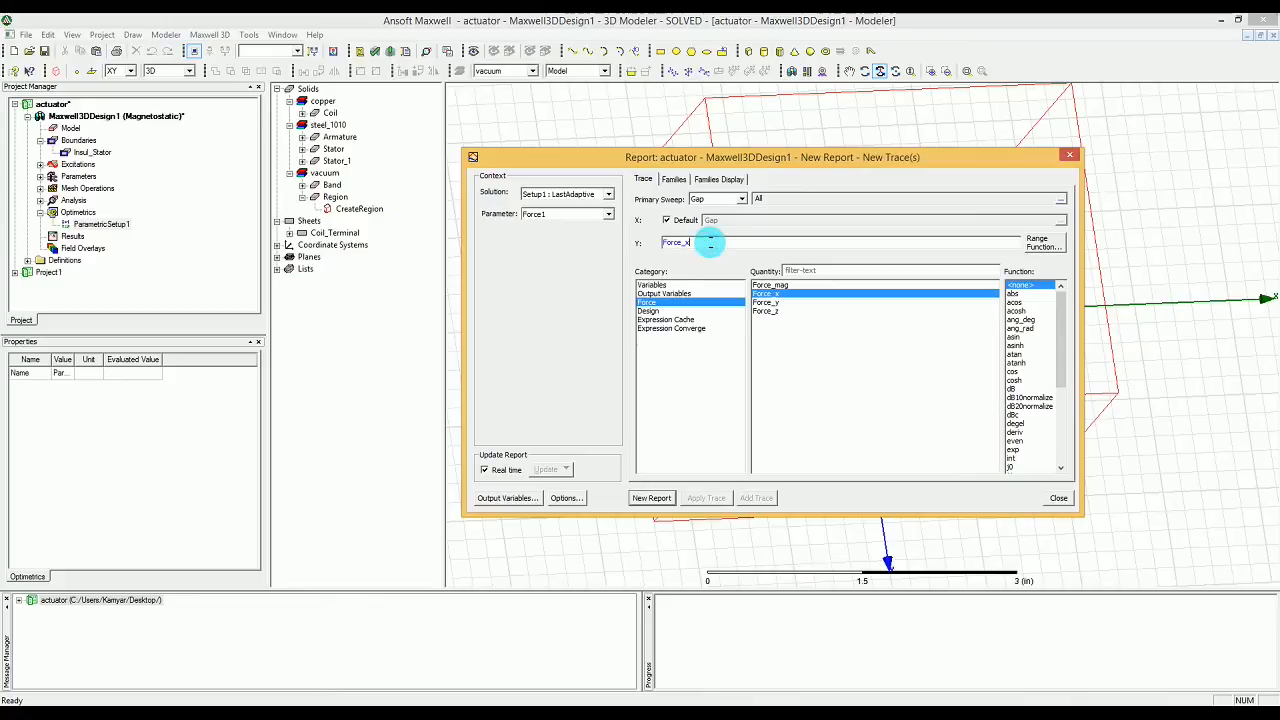
text(+Force_y)
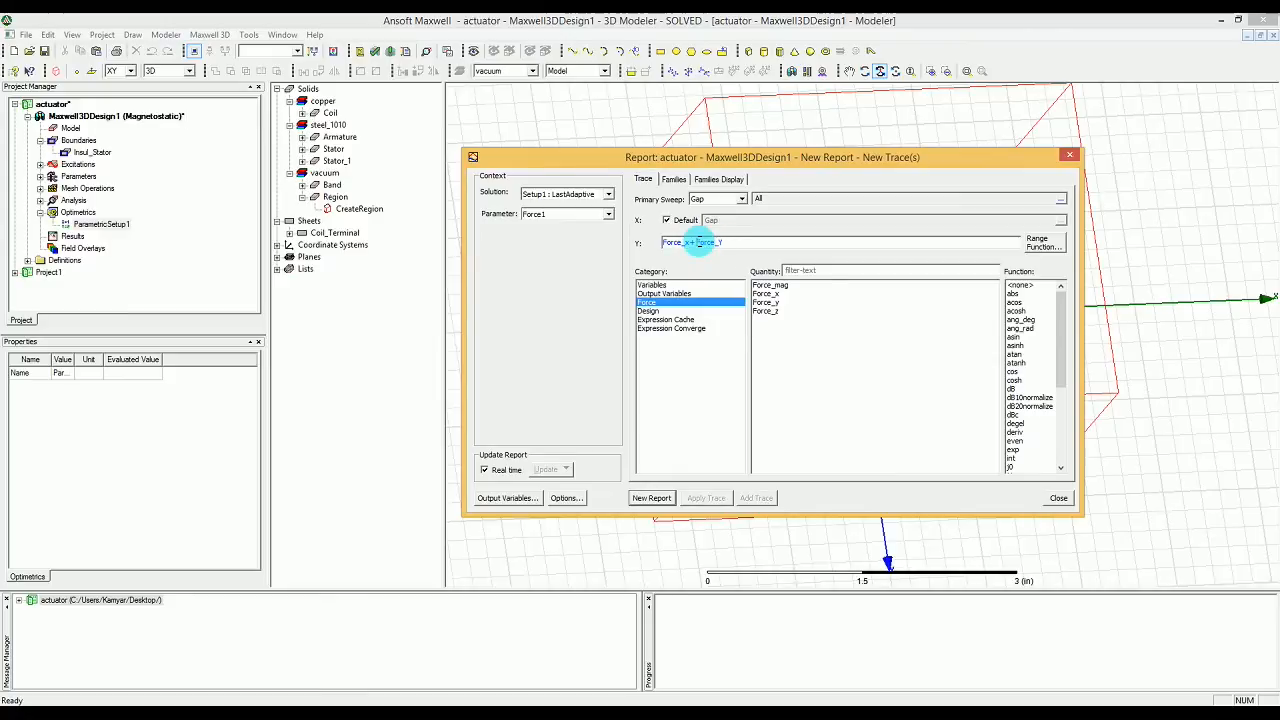
Step: Set the Y quantity to Force_mag, create the report against Gap, and close the report setup
drag(727, 242, 626, 238)
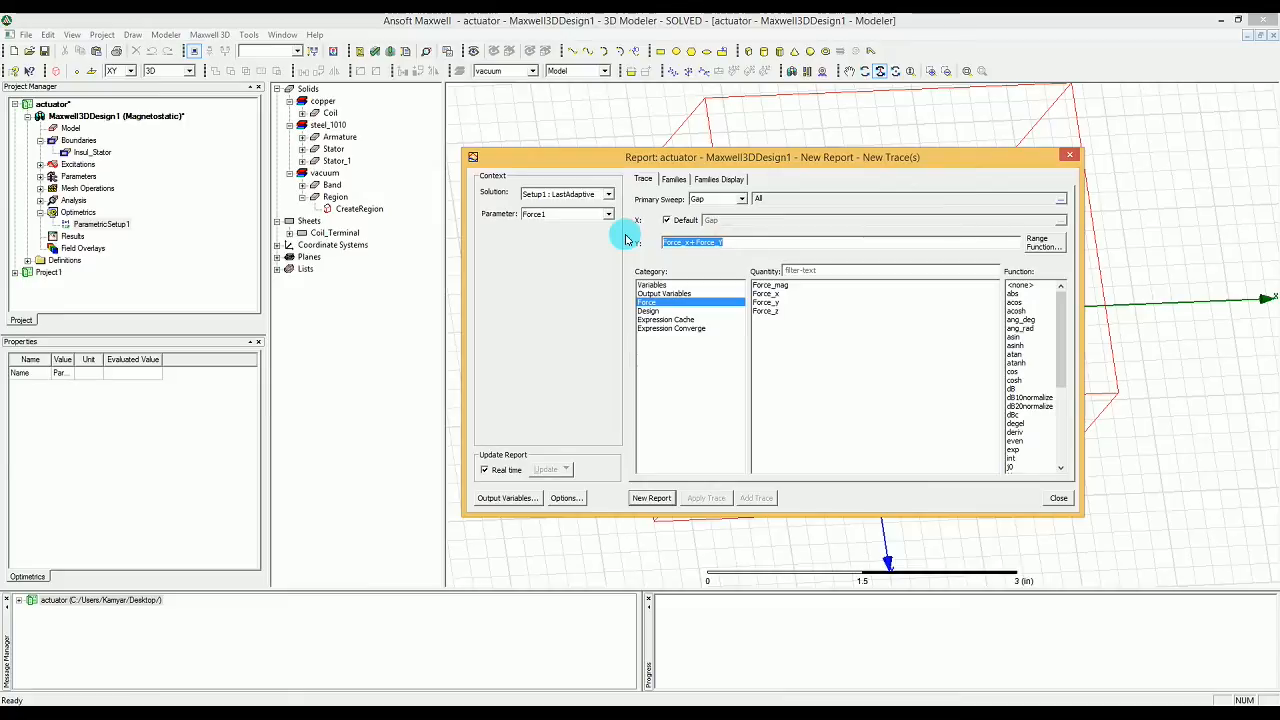
click(778, 285)
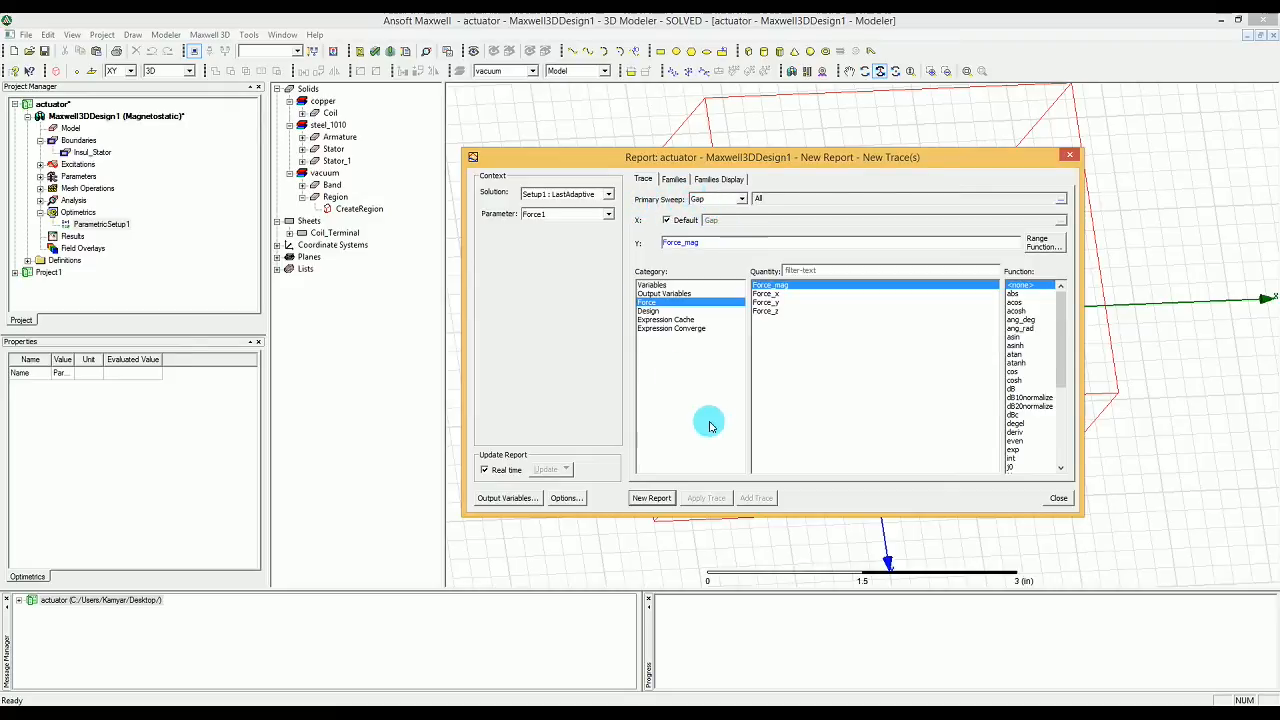
click(650, 497)
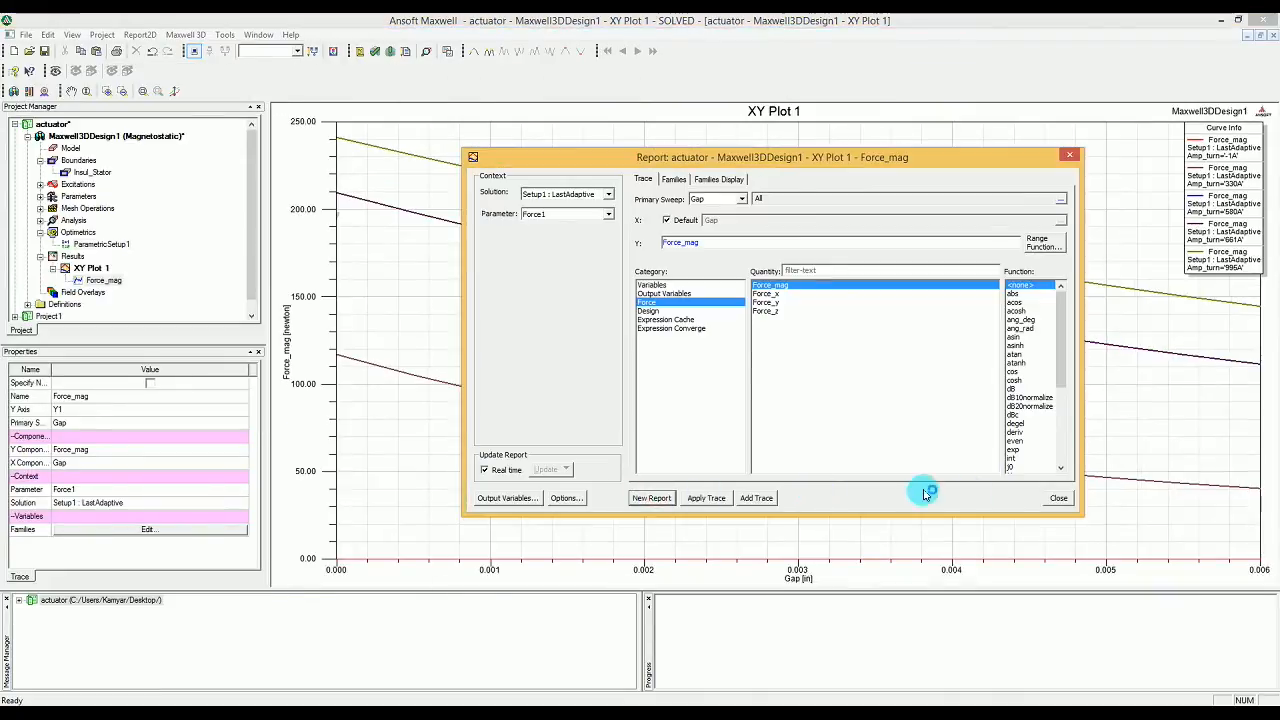
click(1058, 497)
click(1018, 428)
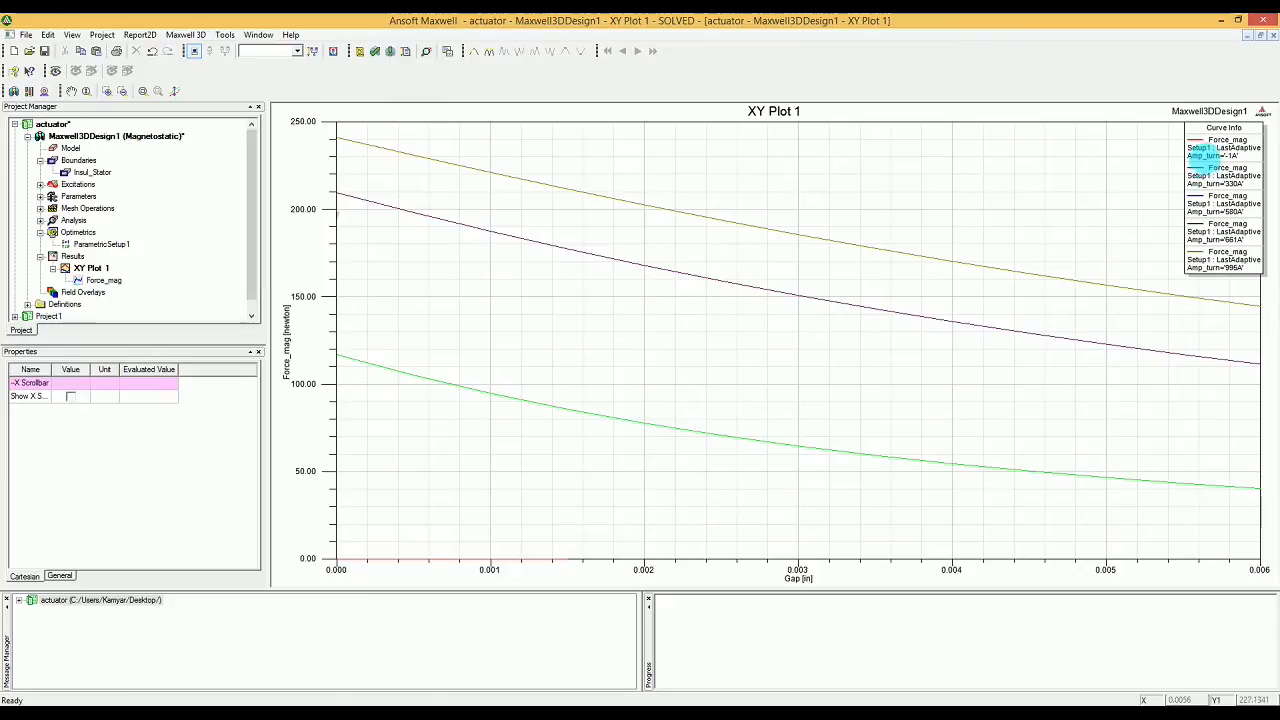
click(1020, 157)
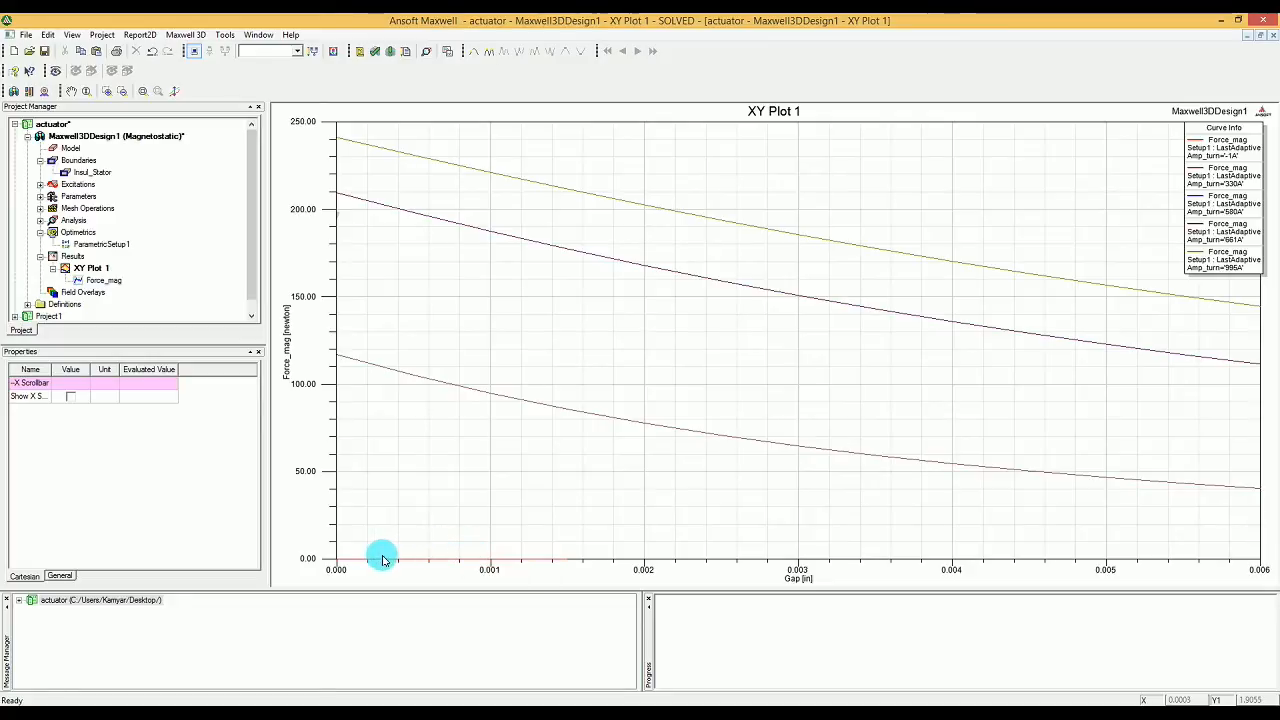
Step: Set the scaling of the plot's Force_mag axis to Log
double_click(307, 472)
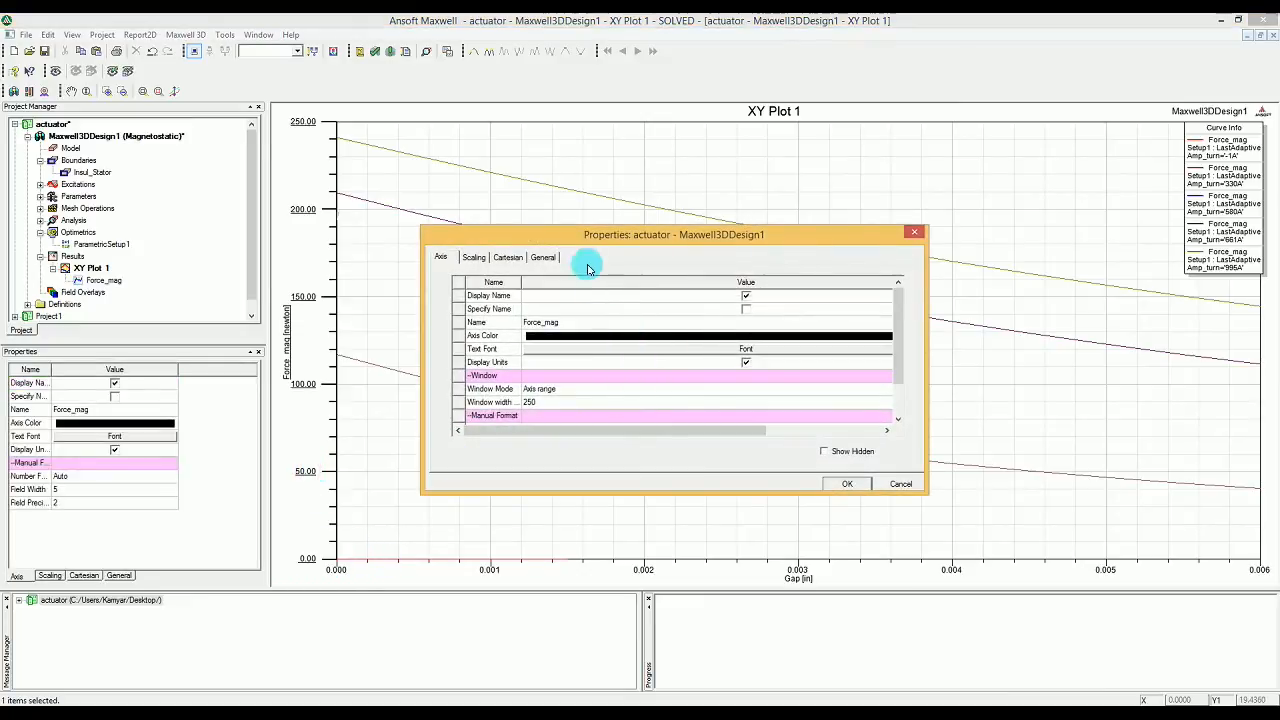
click(474, 258)
click(540, 295)
click(552, 322)
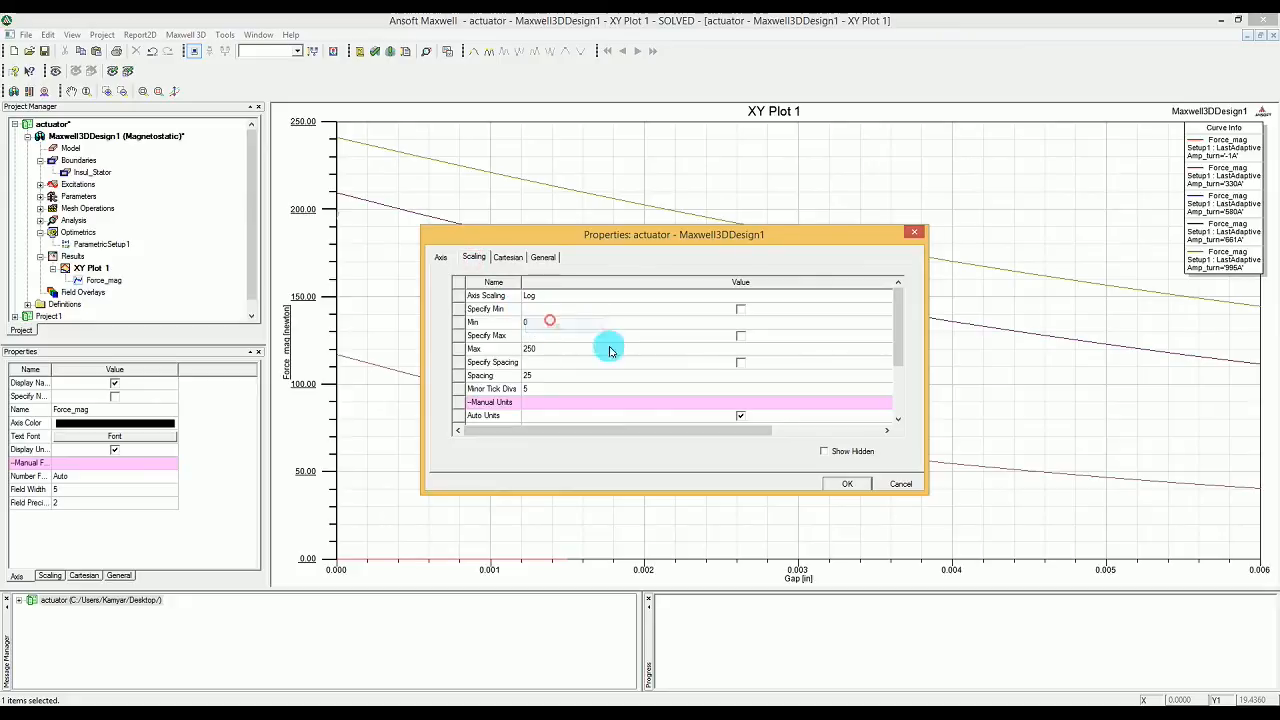
click(847, 484)
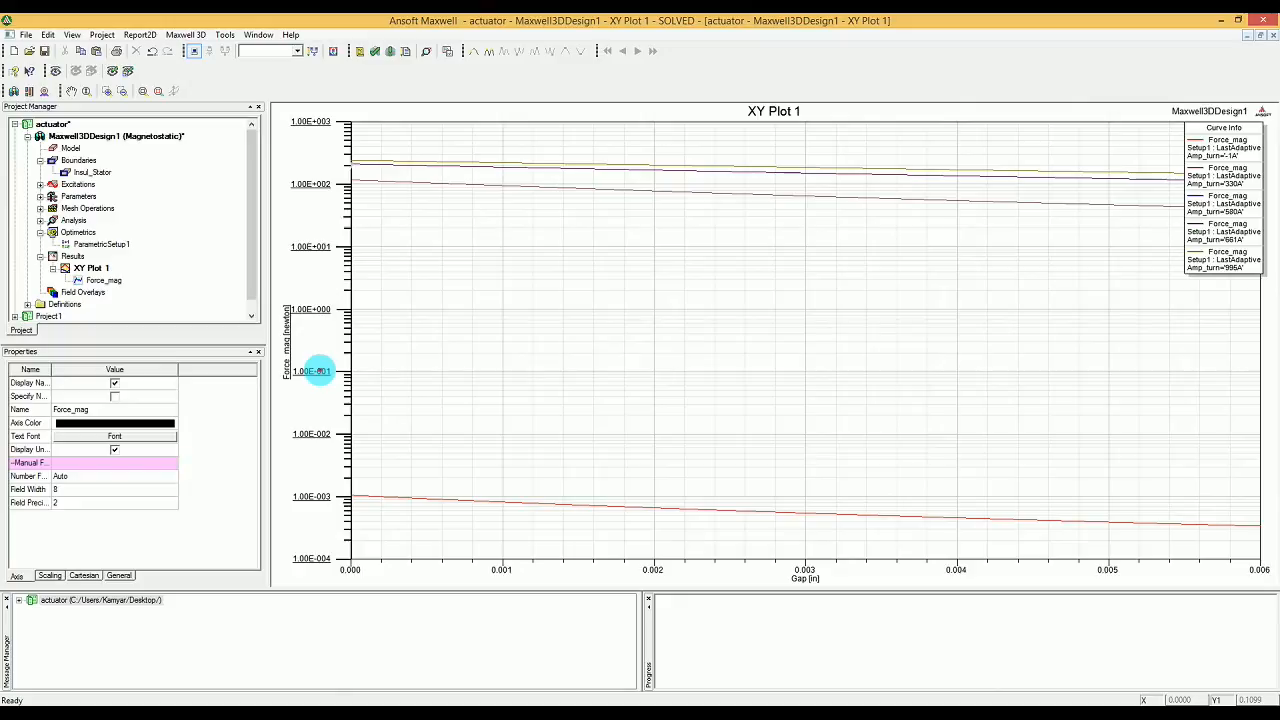
Step: Return the Force_mag axis of the plot to Linear scaling
double_click(318, 371)
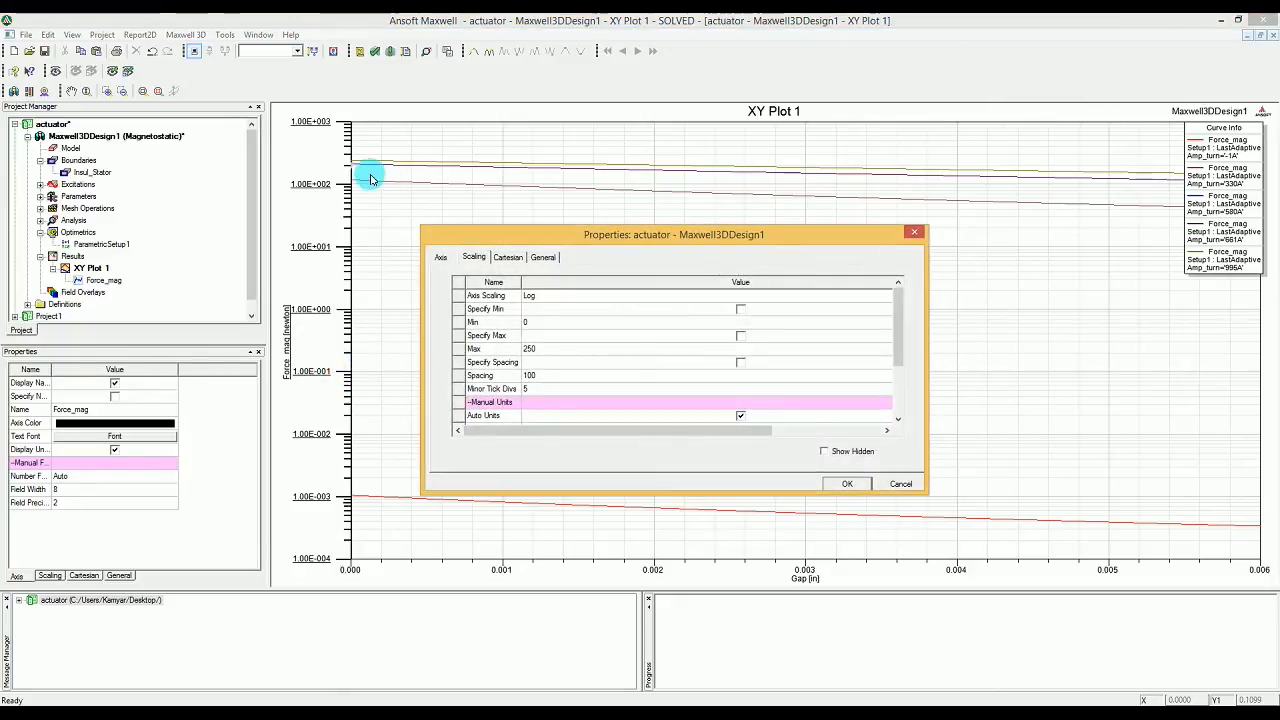
click(903, 484)
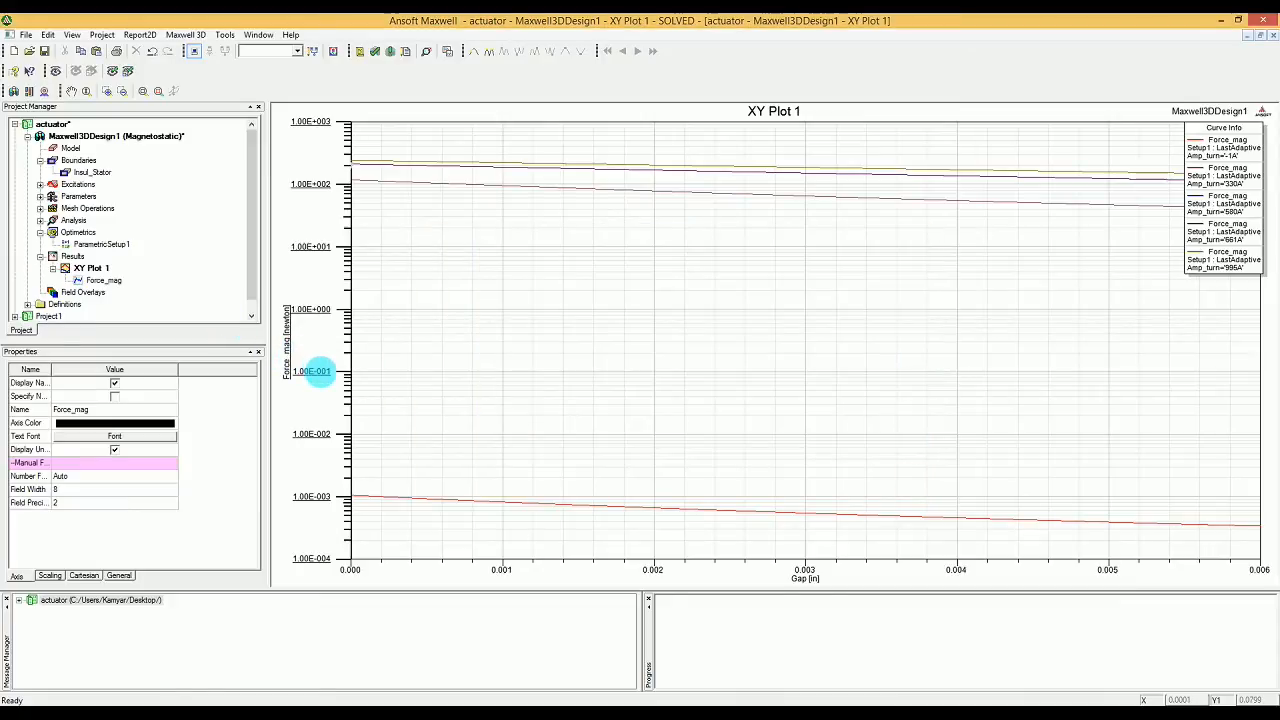
double_click(318, 371)
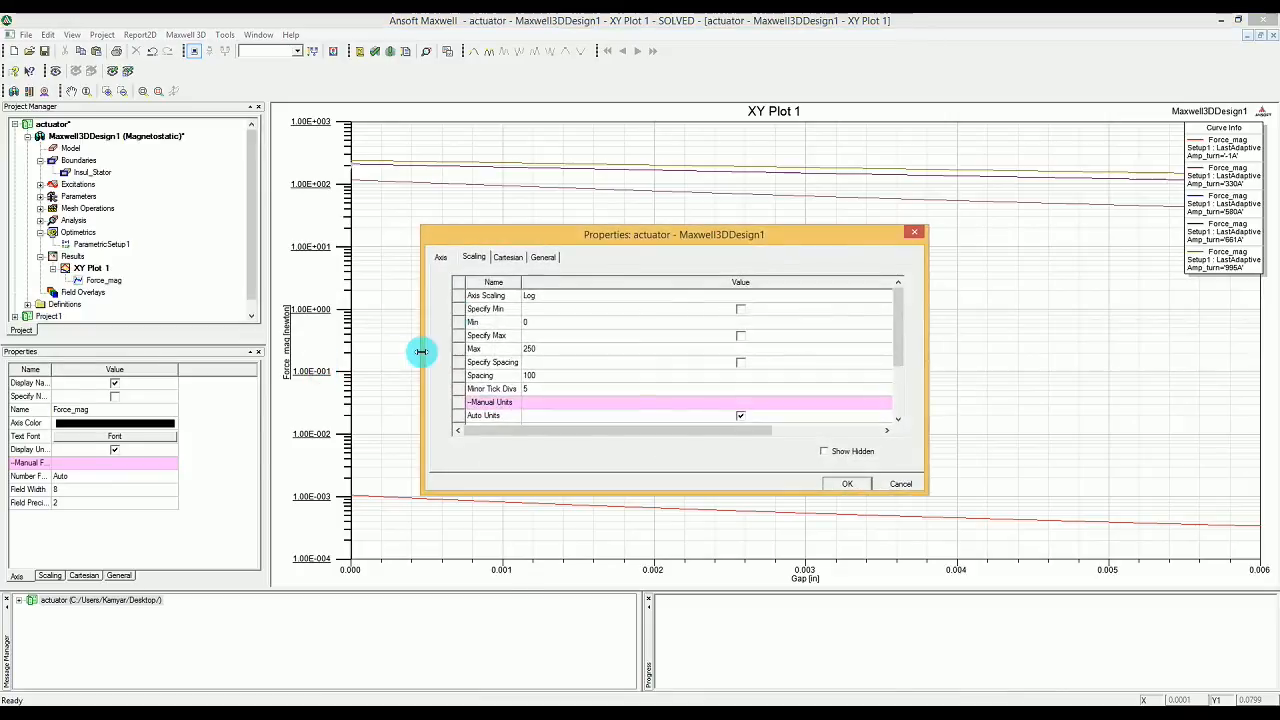
click(527, 298)
click(554, 311)
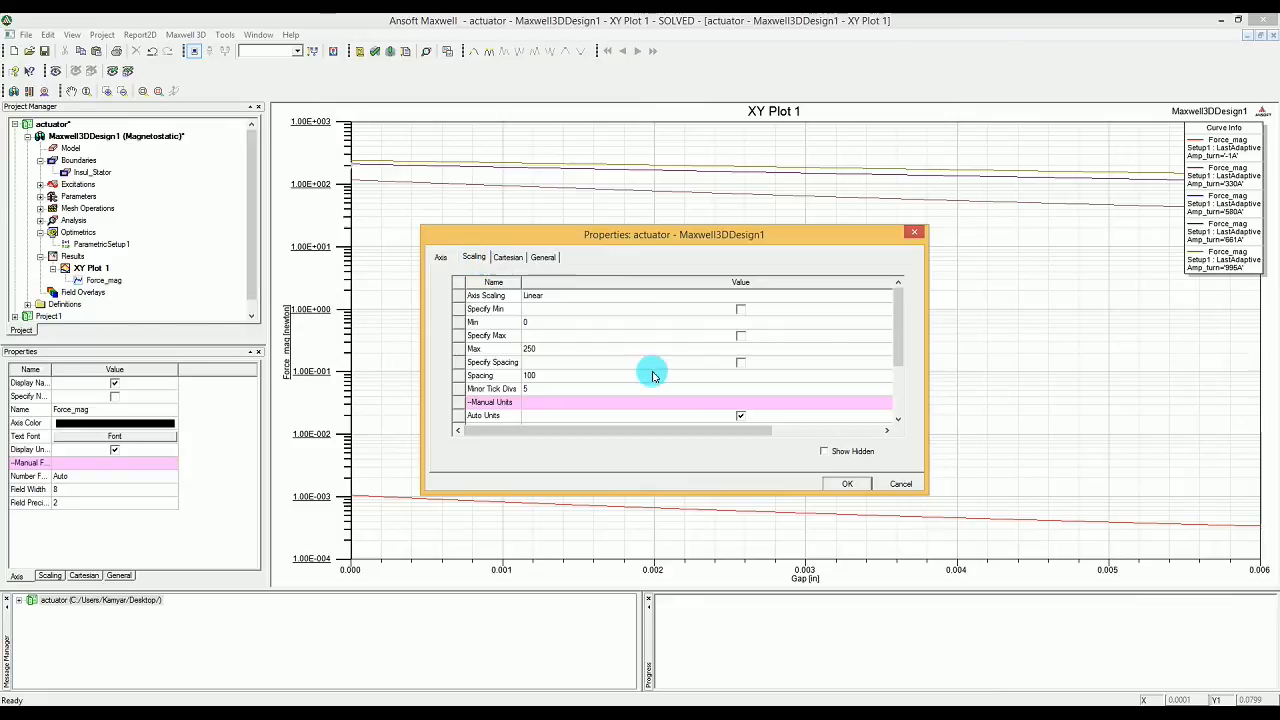
click(847, 483)
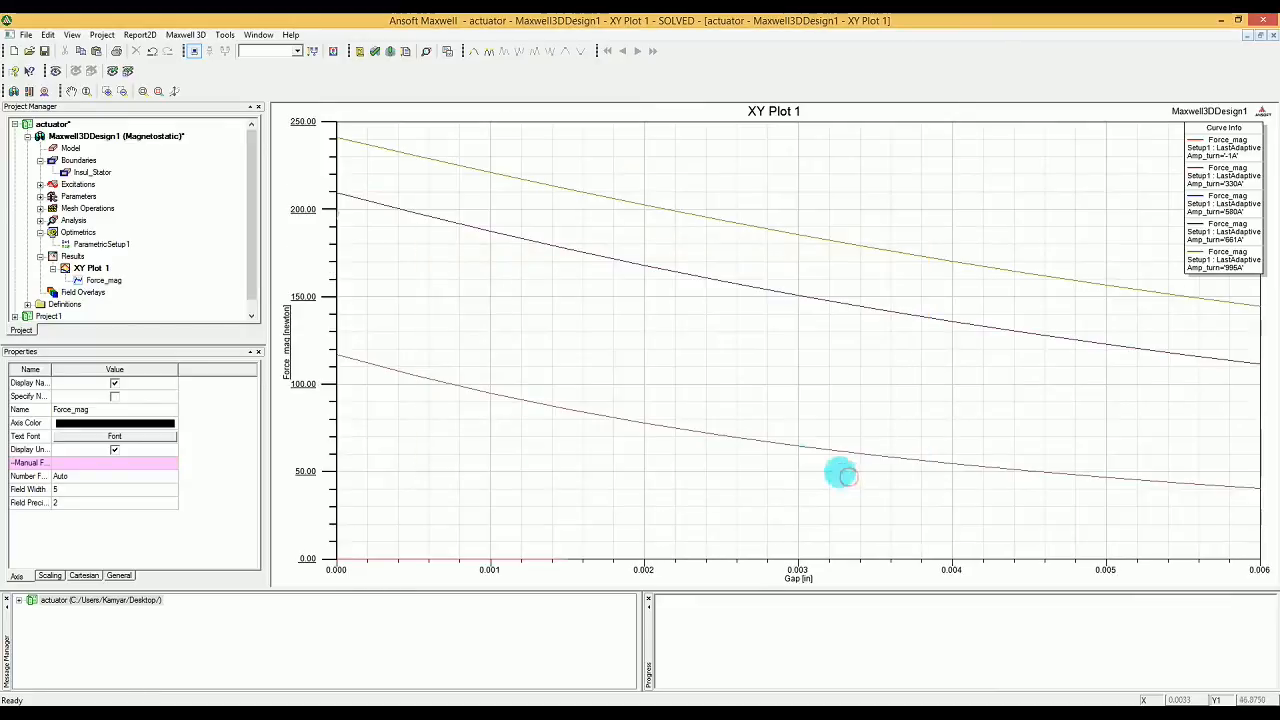
Step: Start another magnetostatic report as a rectangular plot and set its primary sweep to Amp_turn
mouse_move(386, 558)
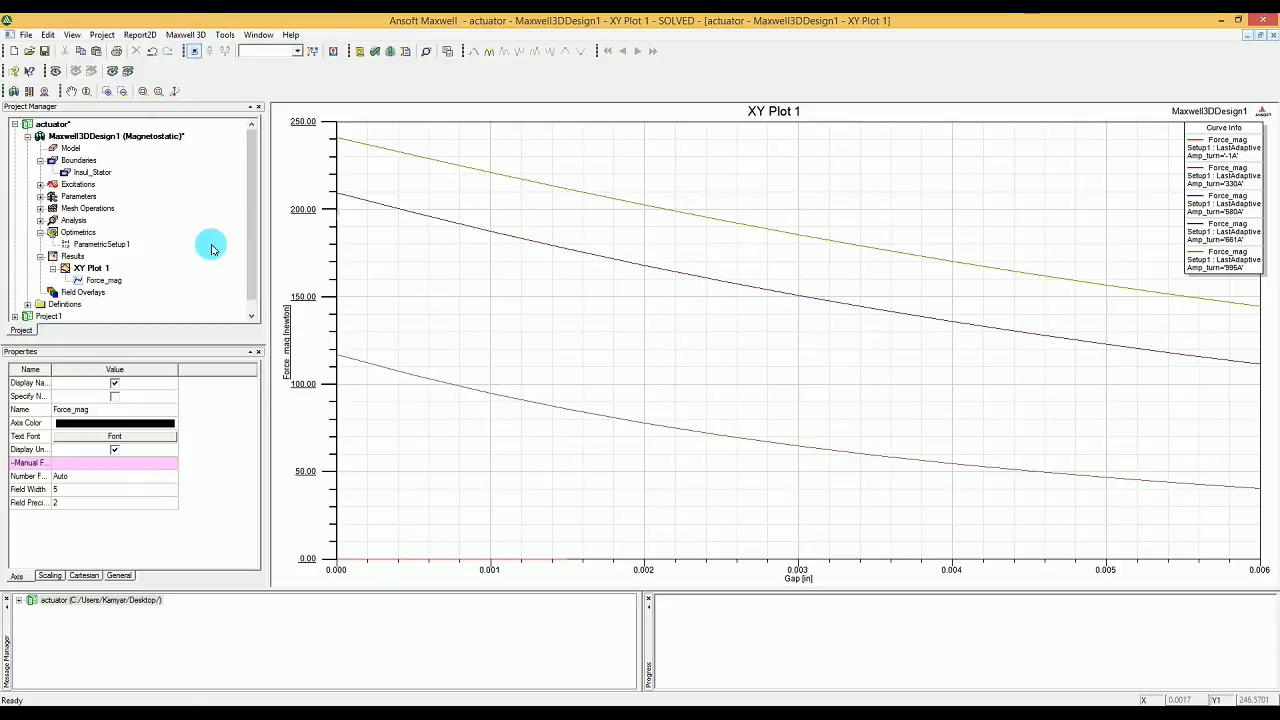
click(68, 257)
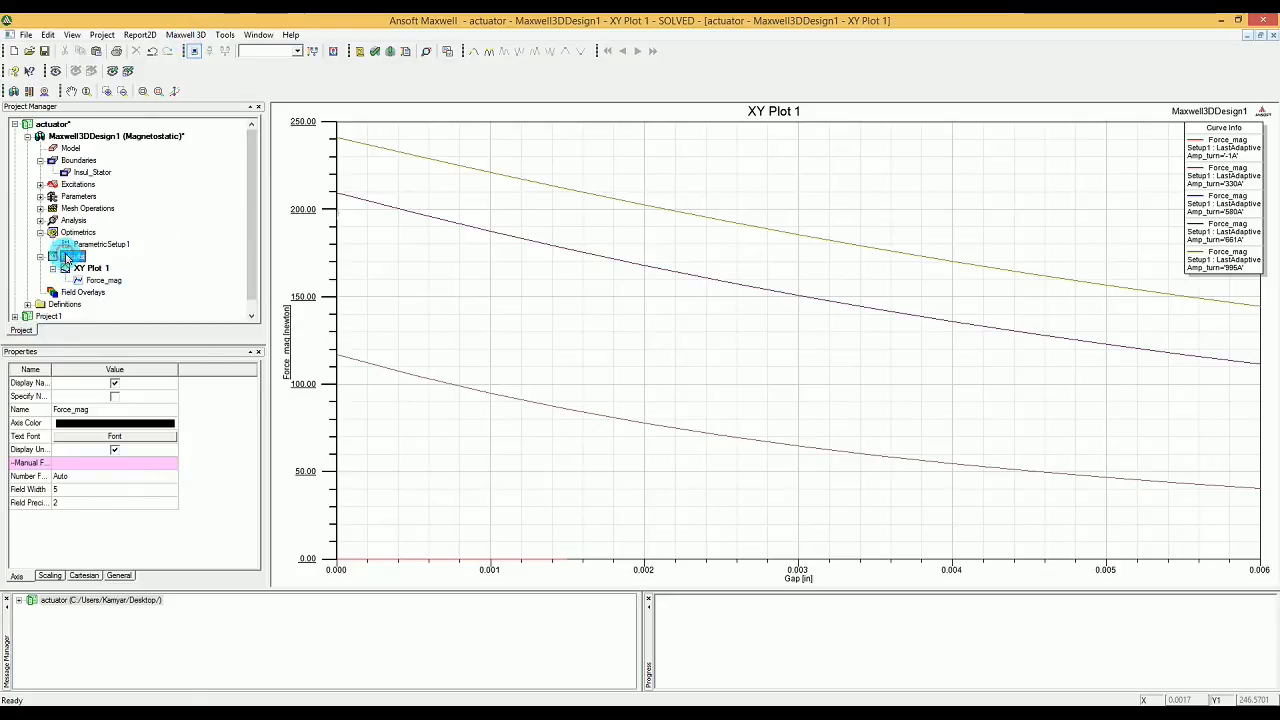
right_click(68, 257)
mouse_move(127, 285)
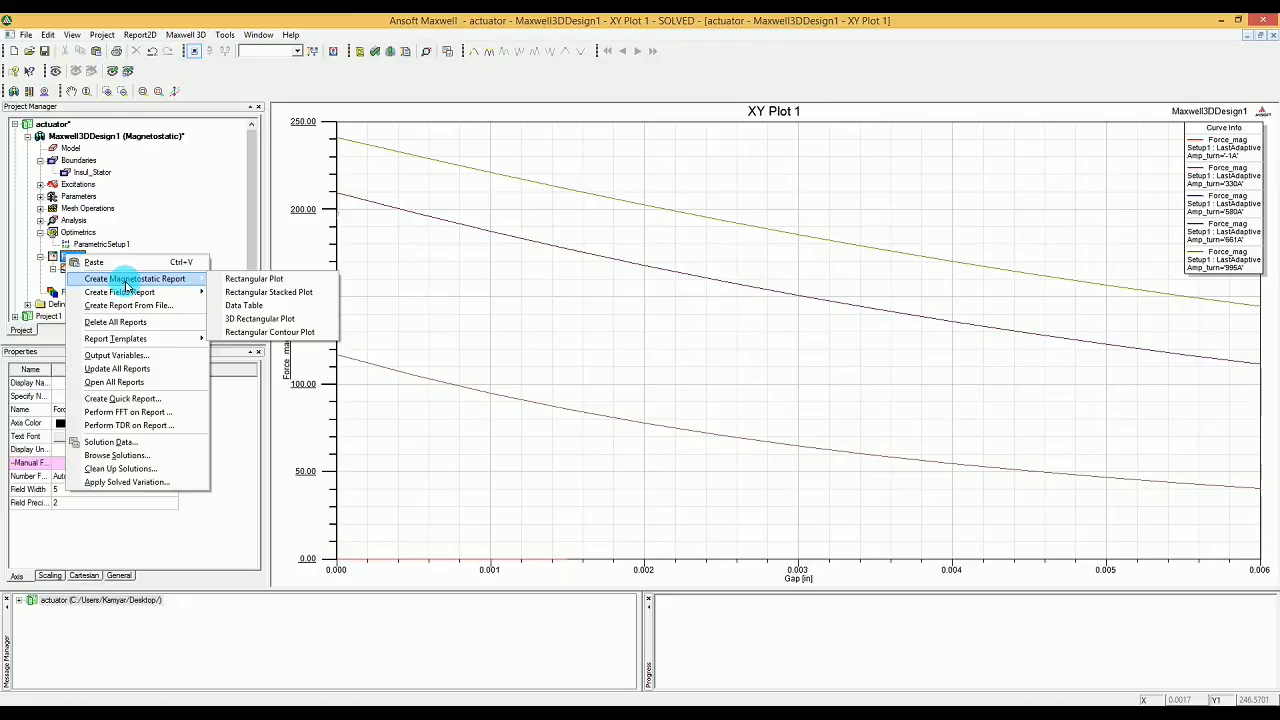
click(253, 281)
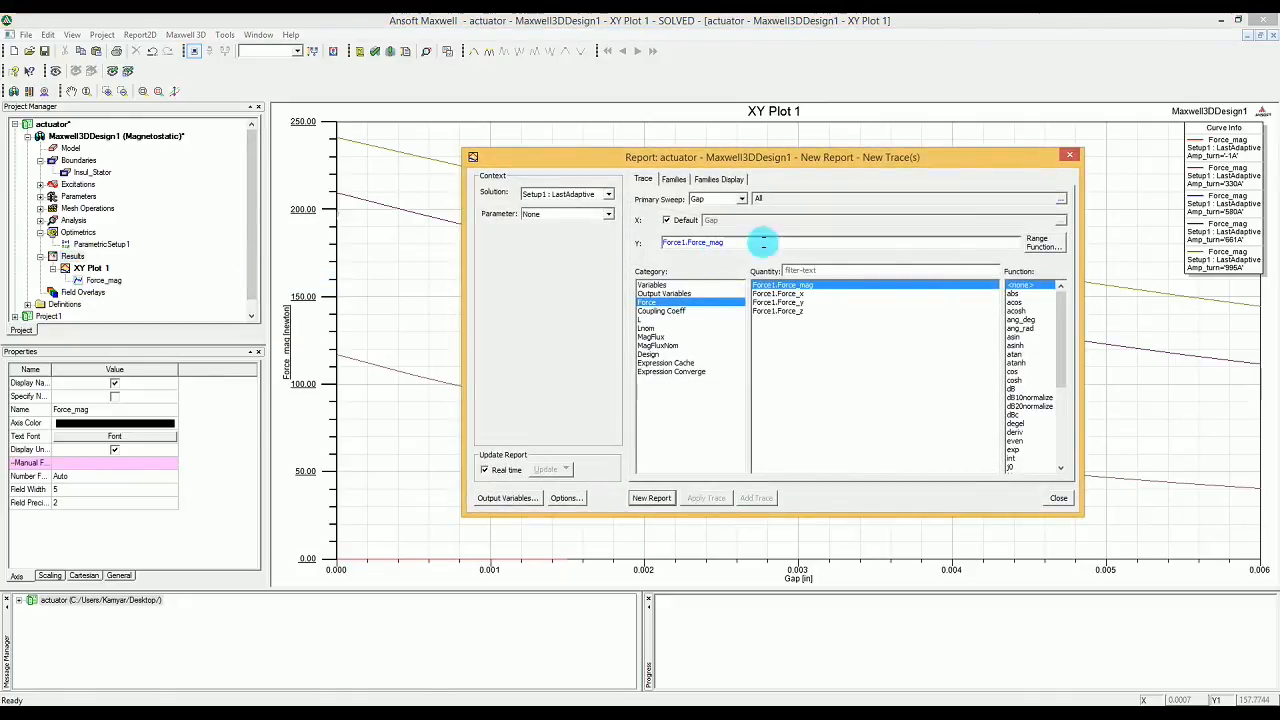
click(727, 200)
click(732, 214)
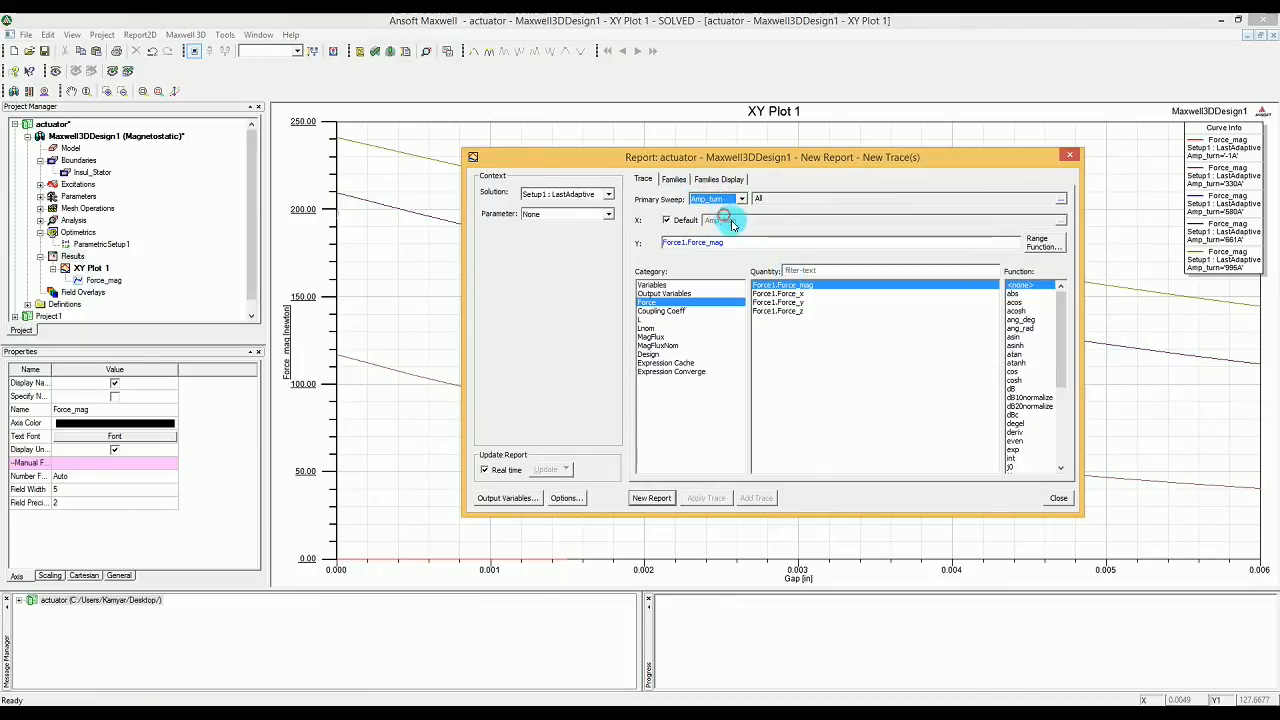
Step: Choose Force1.Force_mag as the Y quantity, create the report against Amp_turn, and close the report setup
click(779, 285)
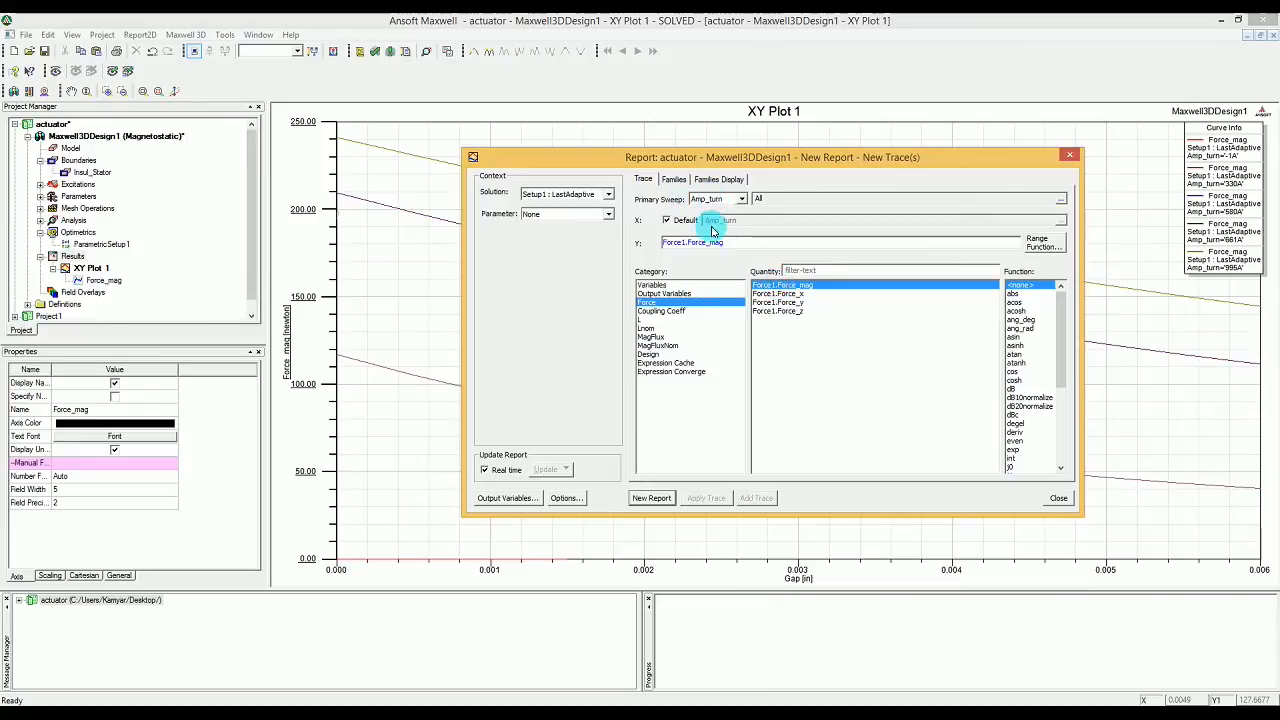
click(649, 503)
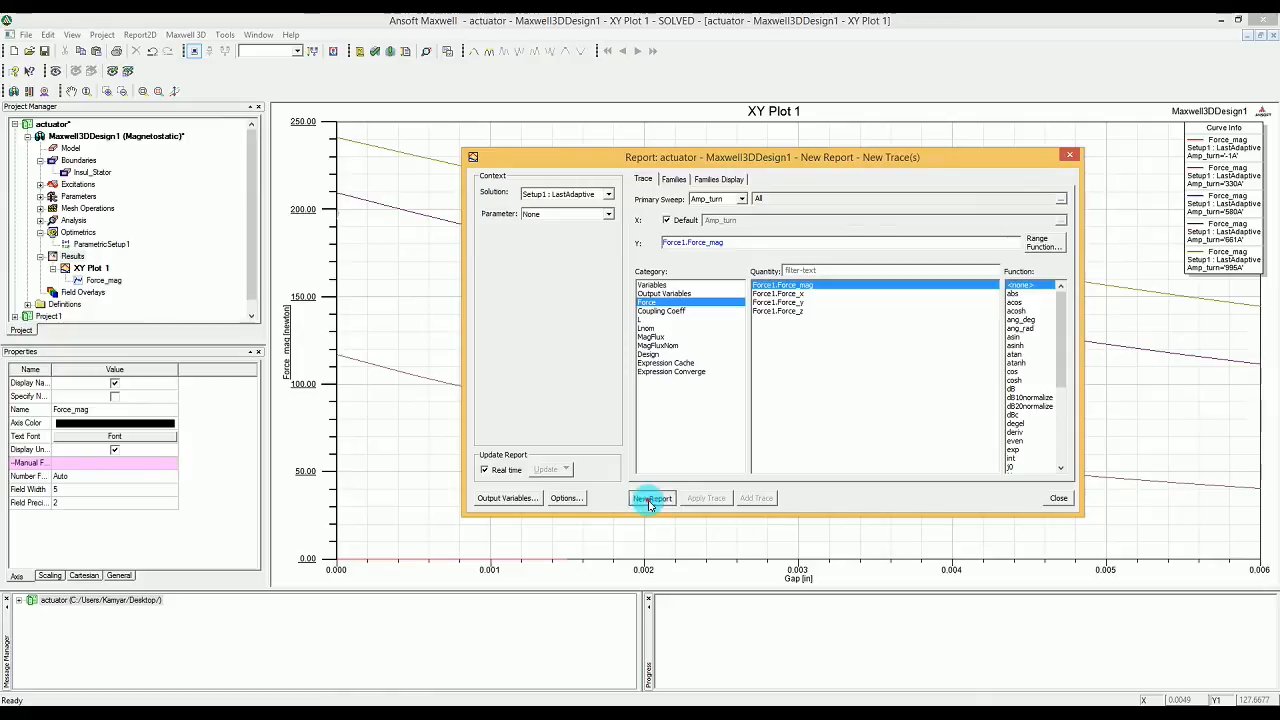
click(1066, 503)
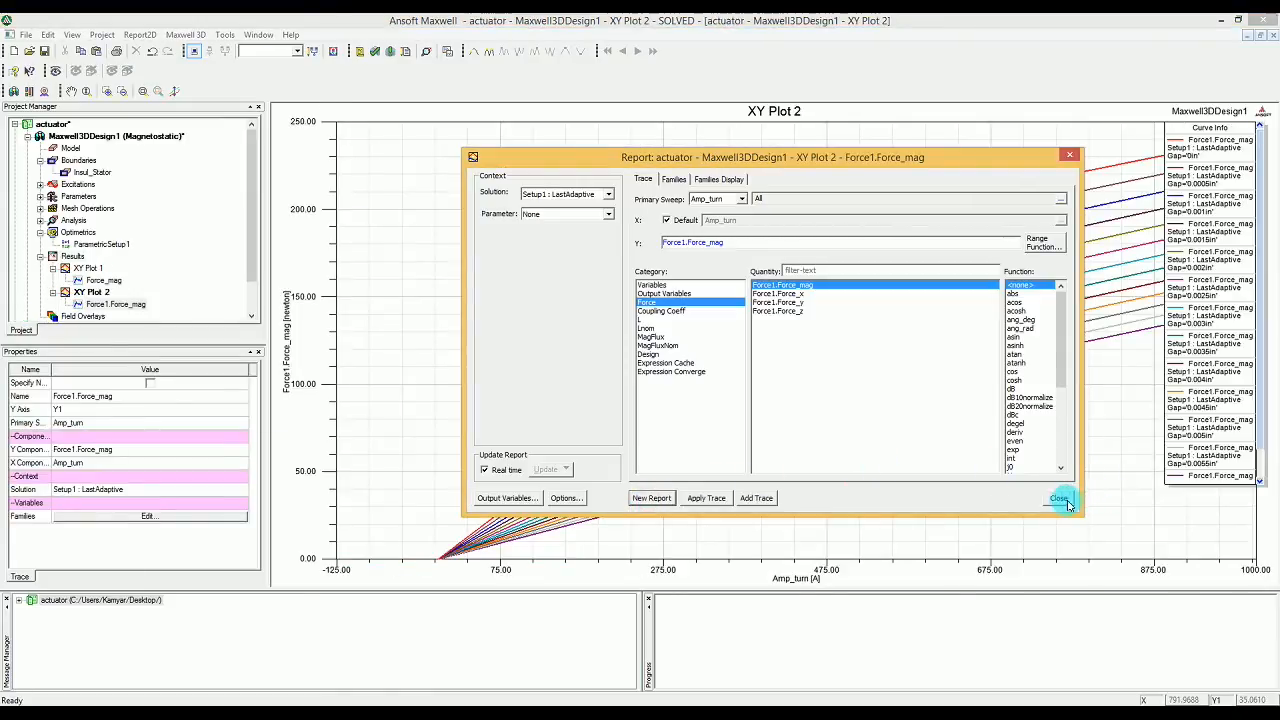
click(543, 500)
click(833, 413)
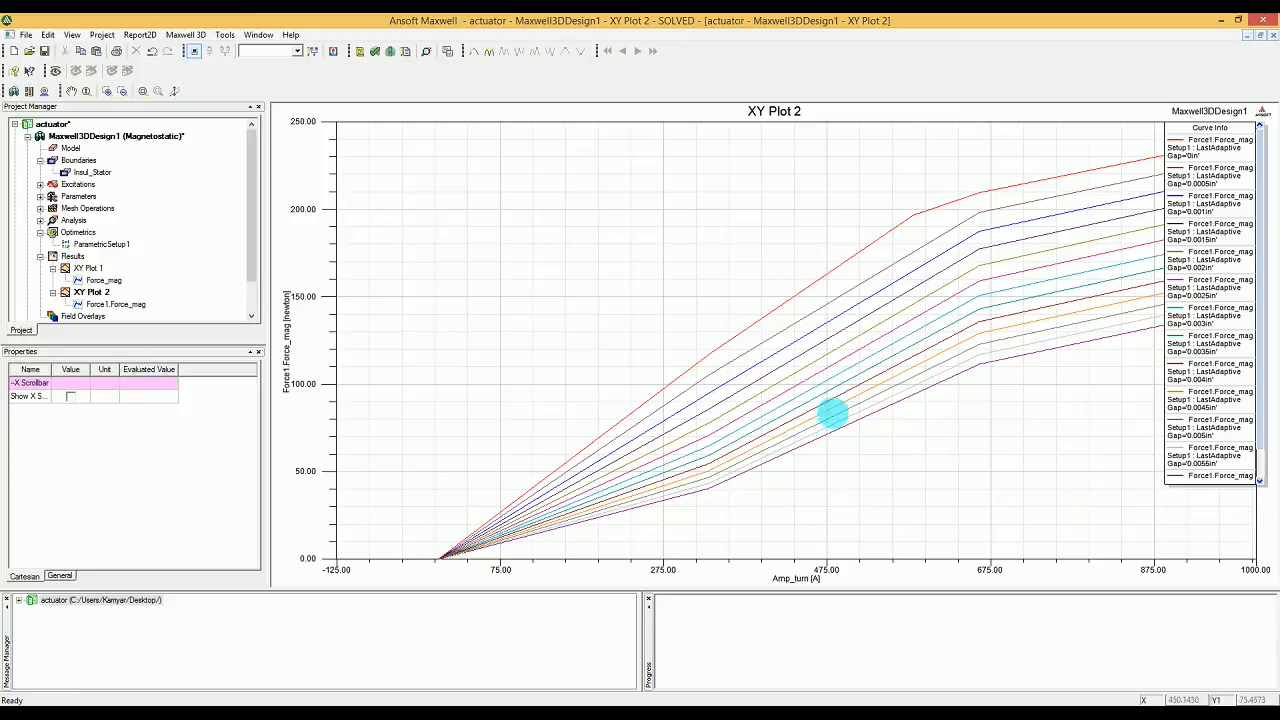